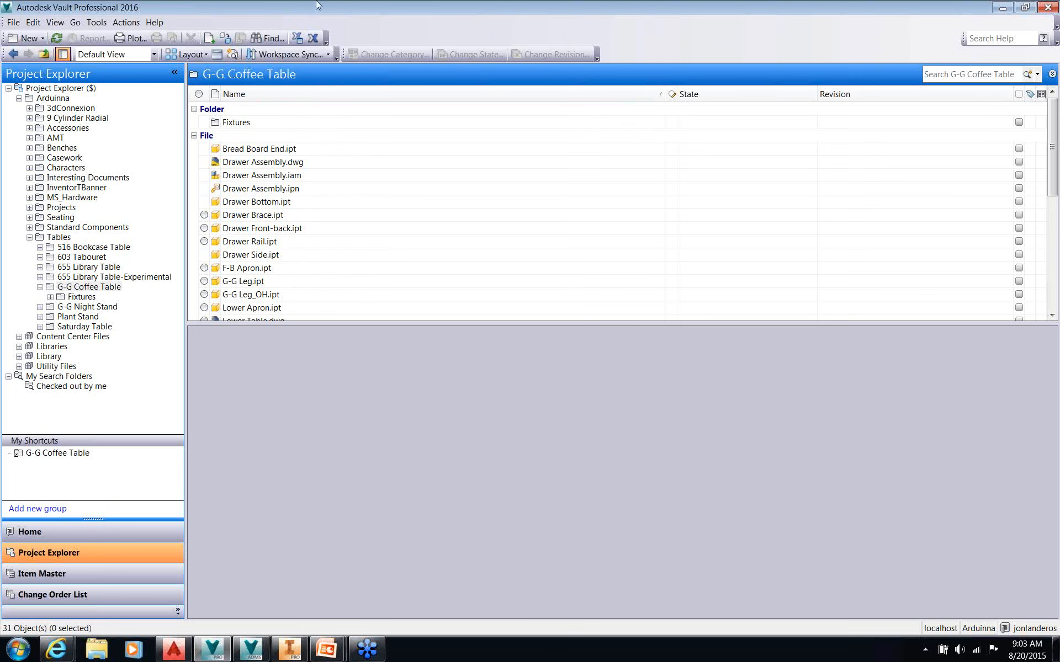
Select Bread Board End.ipt in the G-G Coffee Table folder to view its version history
click(292, 149)
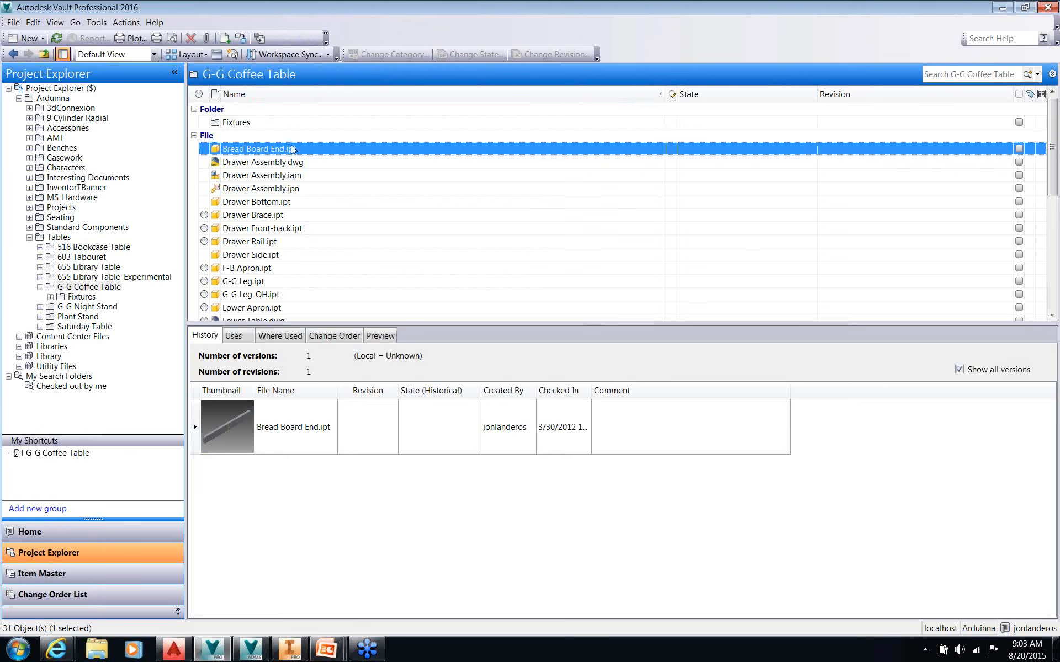
right_click(305, 102)
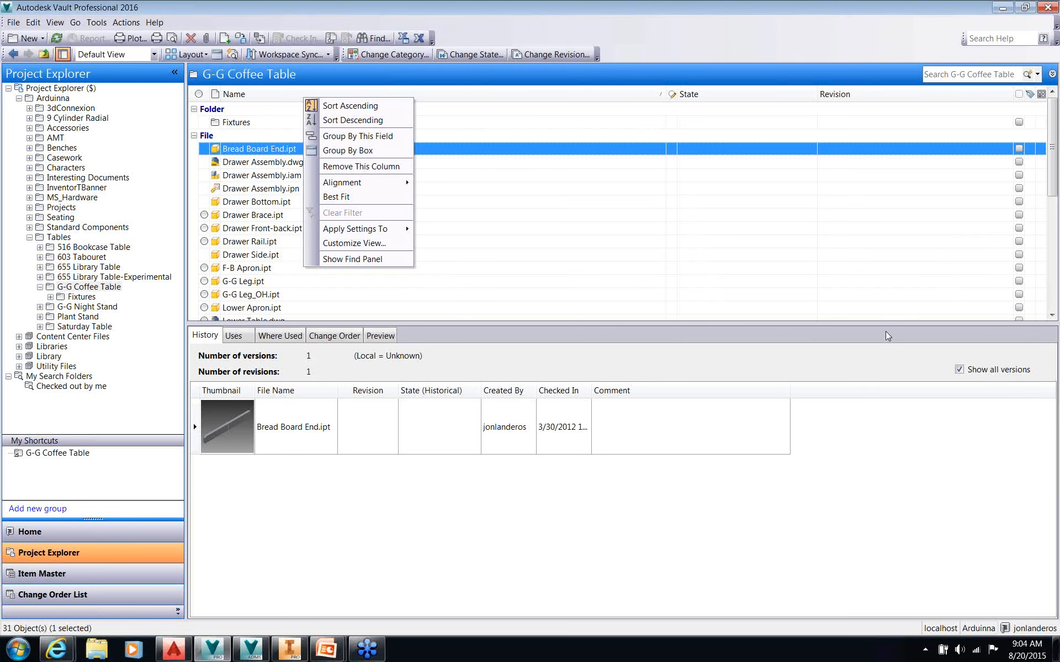
click(1055, 398)
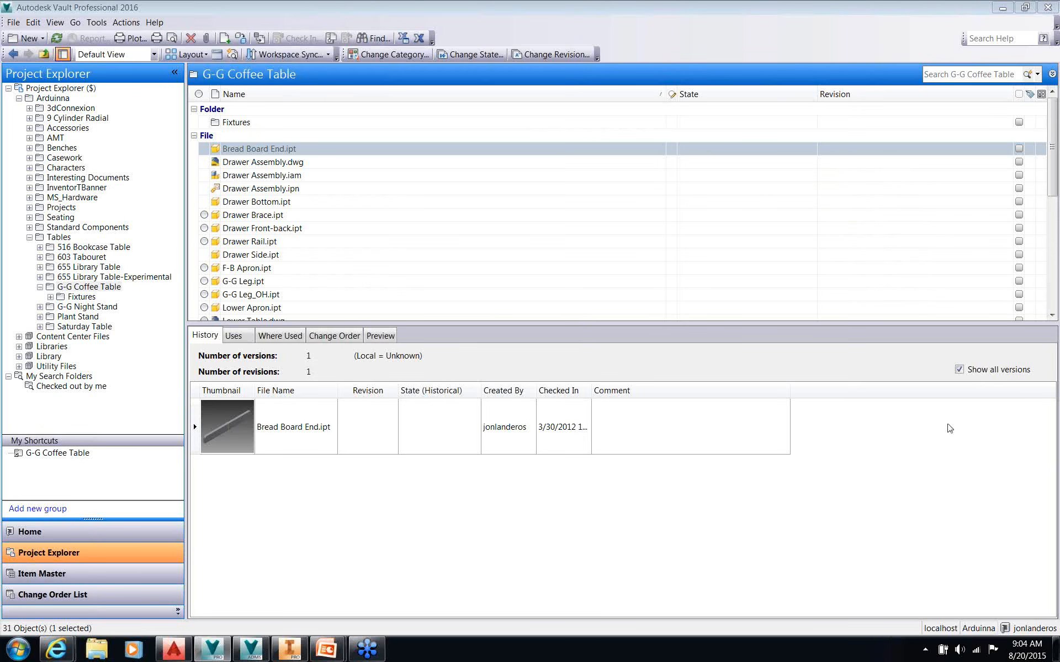
click(693, 5)
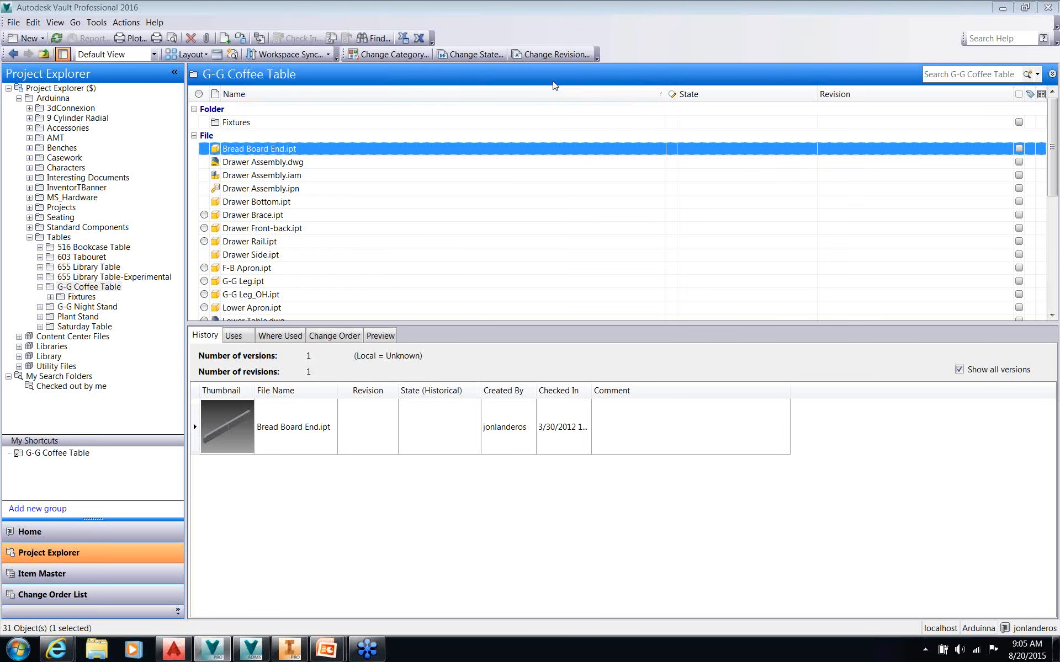
Customize the main file list's view and add the Author field to its displayed fields
right_click(436, 98)
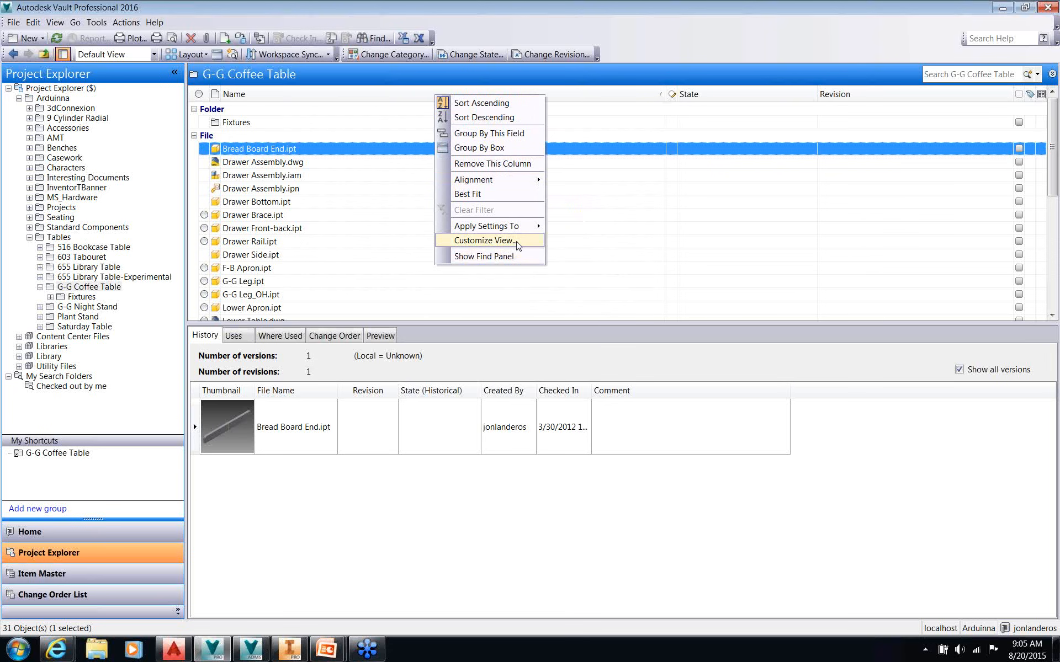
click(476, 246)
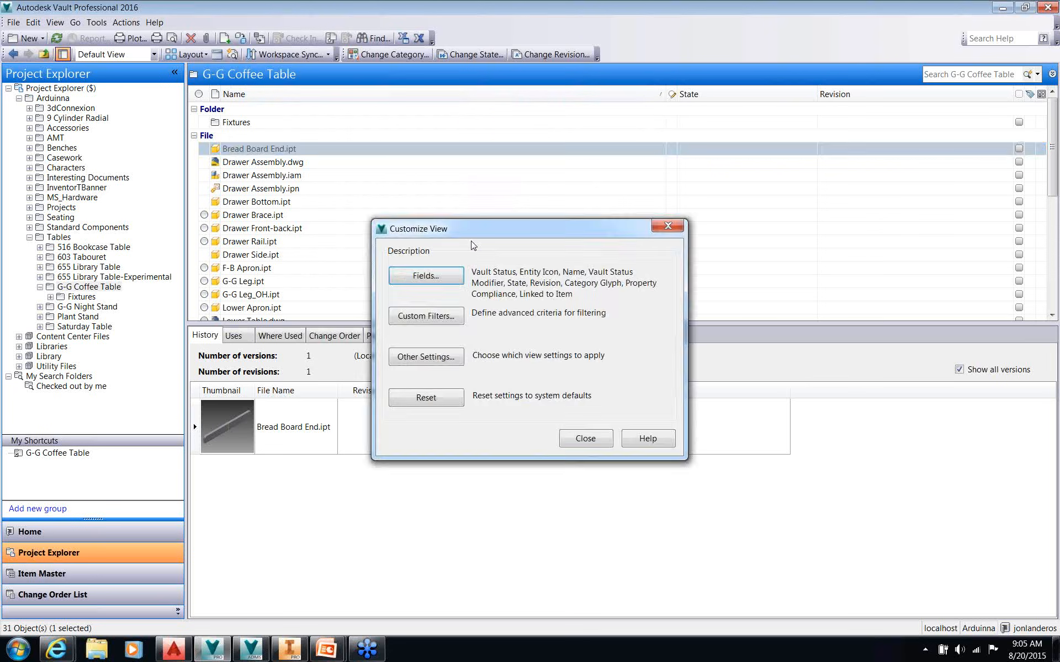
click(448, 280)
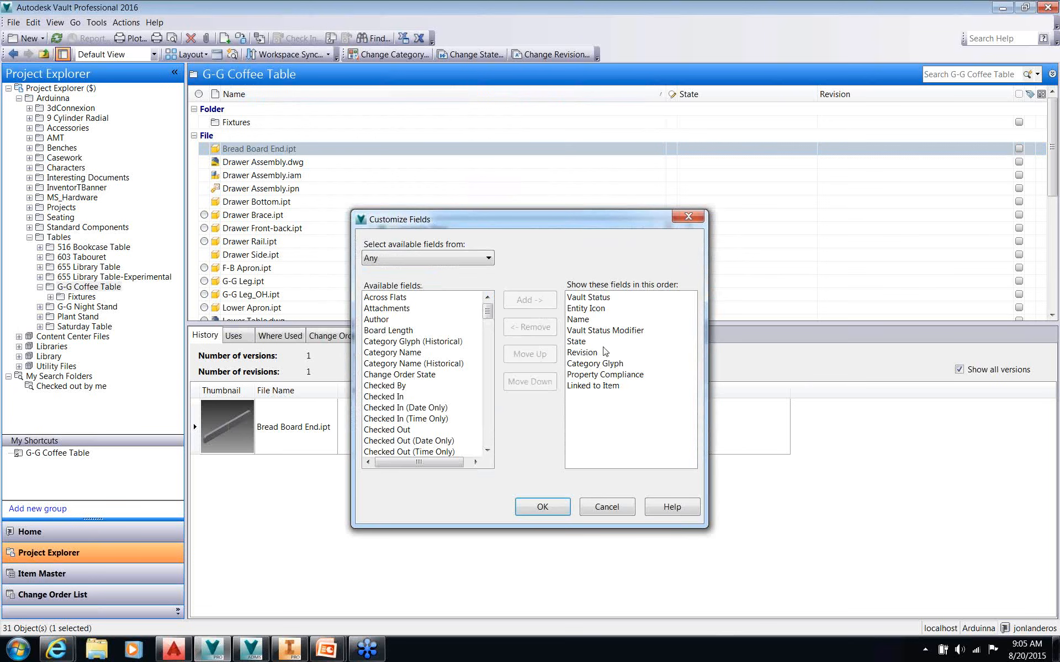
click(393, 320)
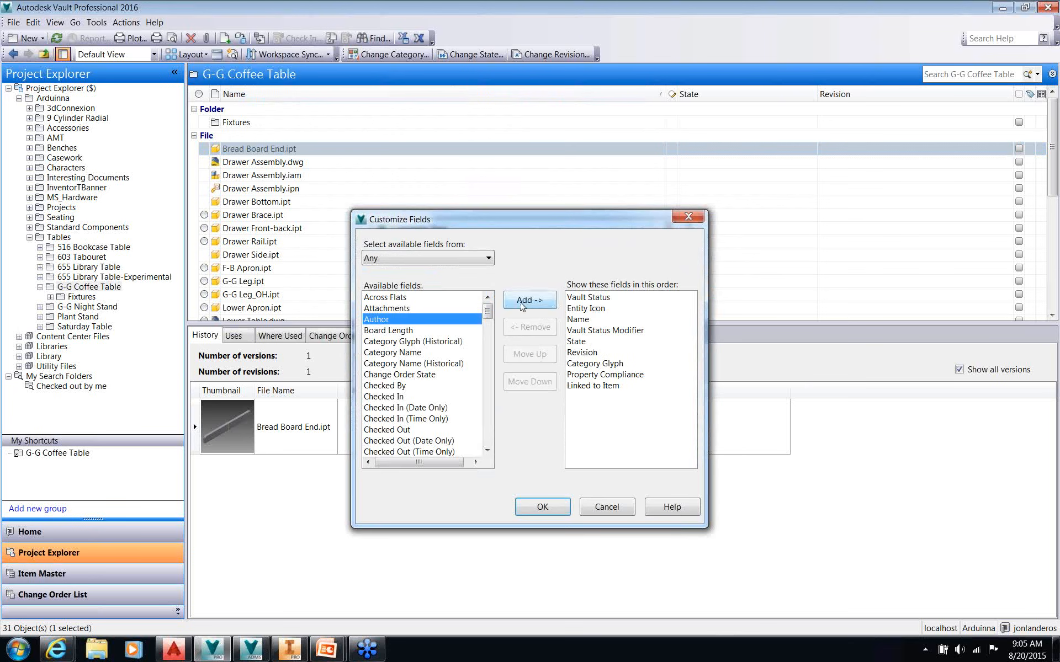
click(527, 301)
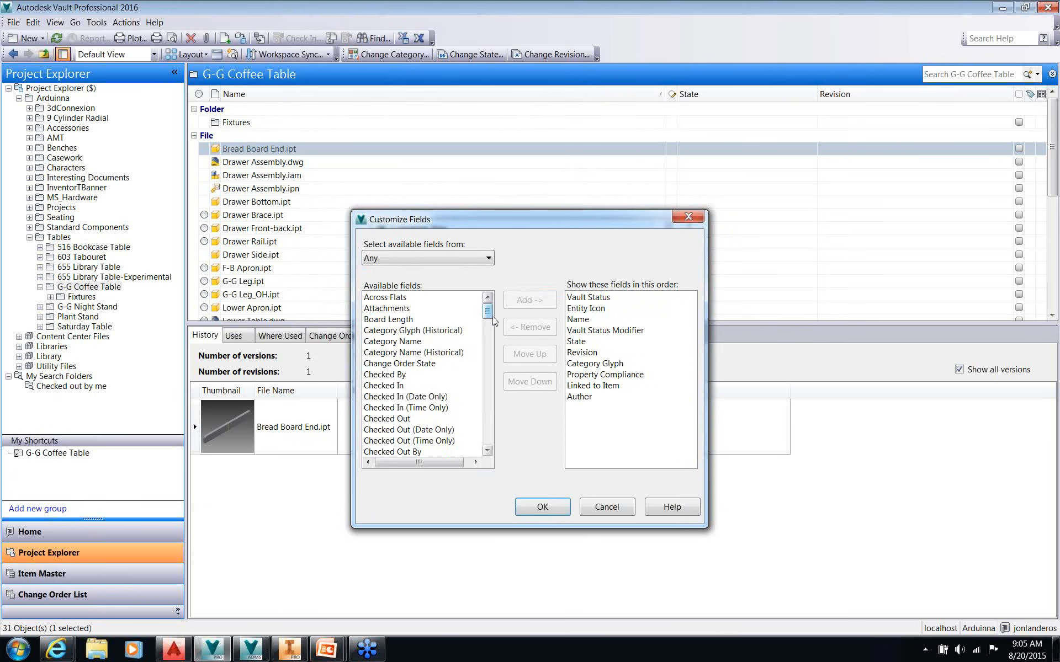
Add the Description field to the displayed fields of the file list
scroll(496, 326, down, 1)
scroll(486, 342, down, 5)
click(406, 401)
scroll(407, 407, down, 2)
scroll(409, 409, down, 1)
click(410, 429)
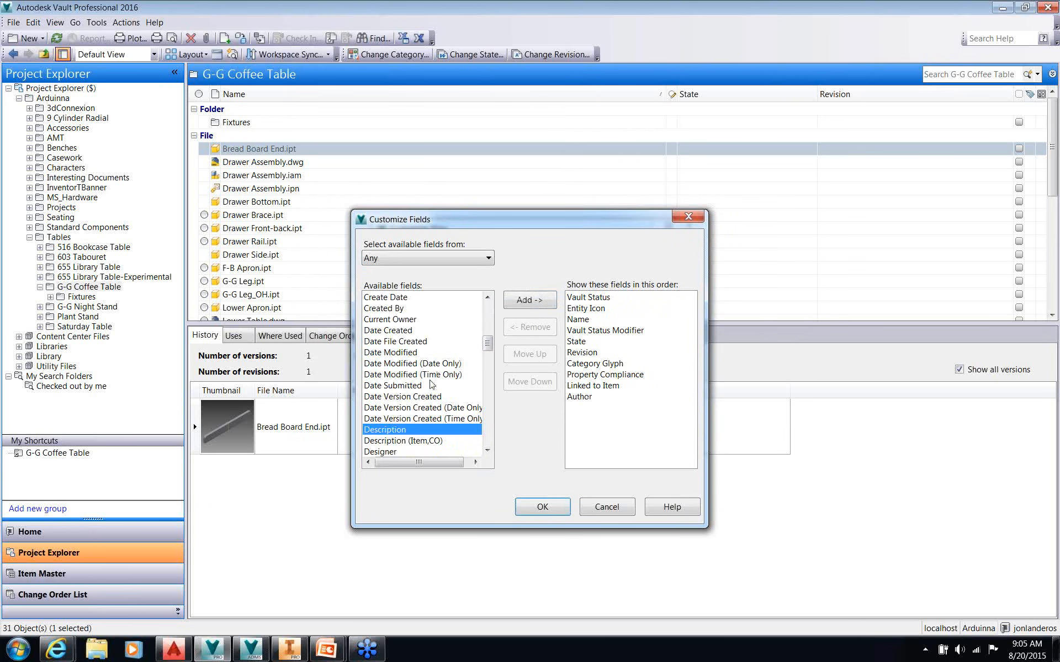
click(529, 299)
Remove the Linked to Item field from the displayed fields
click(593, 386)
click(529, 353)
click(529, 354)
click(544, 356)
click(545, 358)
click(544, 356)
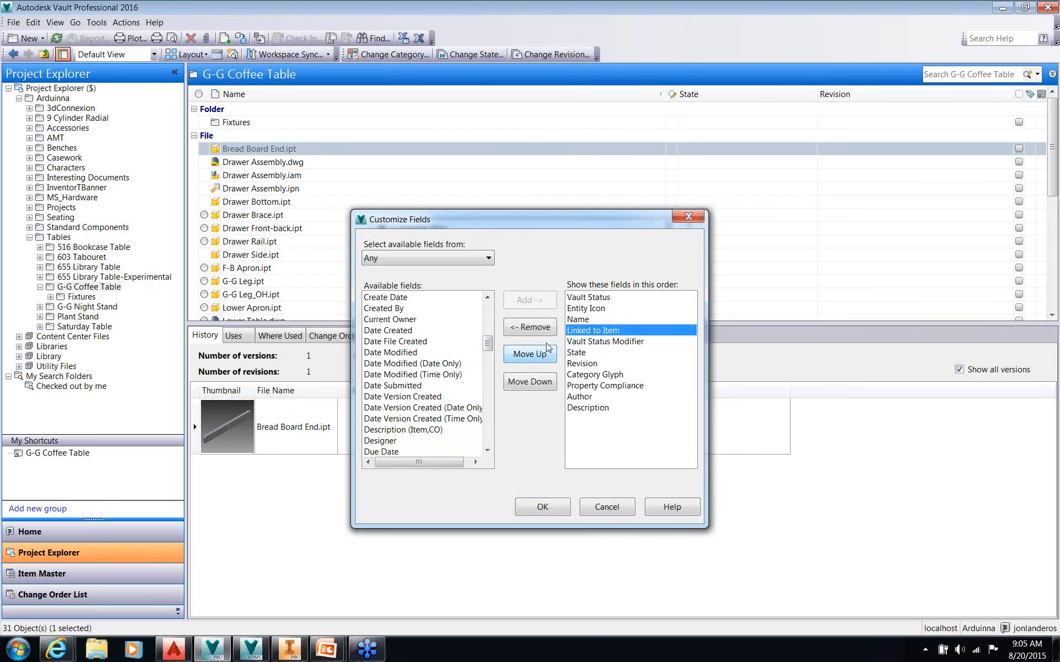
click(551, 327)
Reorder the displayed fields so that Author comes directly after Name
click(580, 385)
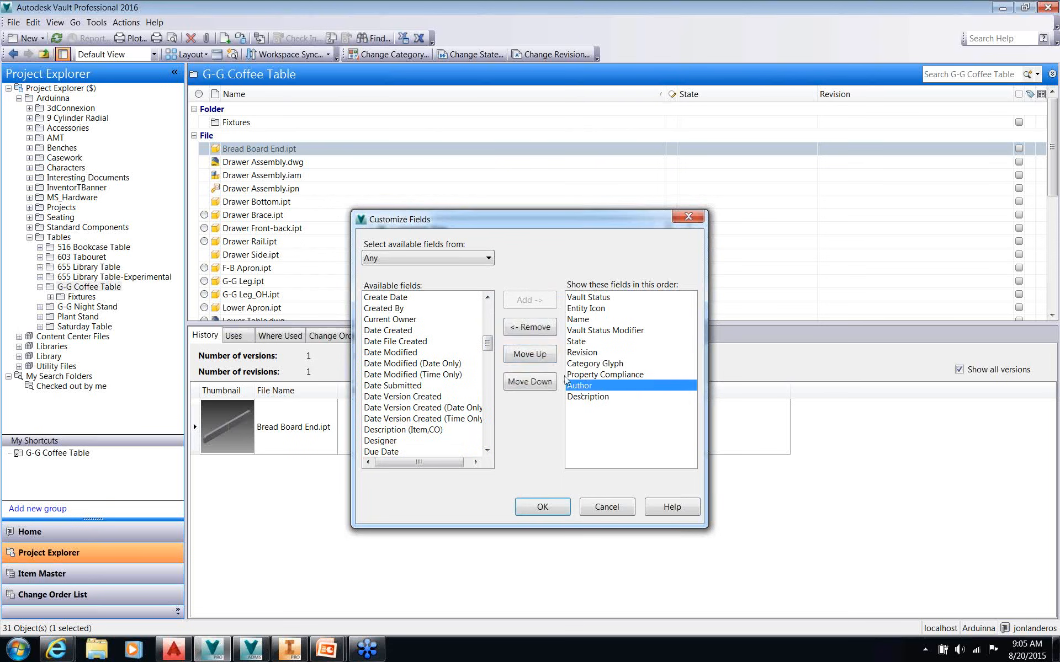
click(540, 355)
click(540, 355)
click(541, 355)
click(540, 355)
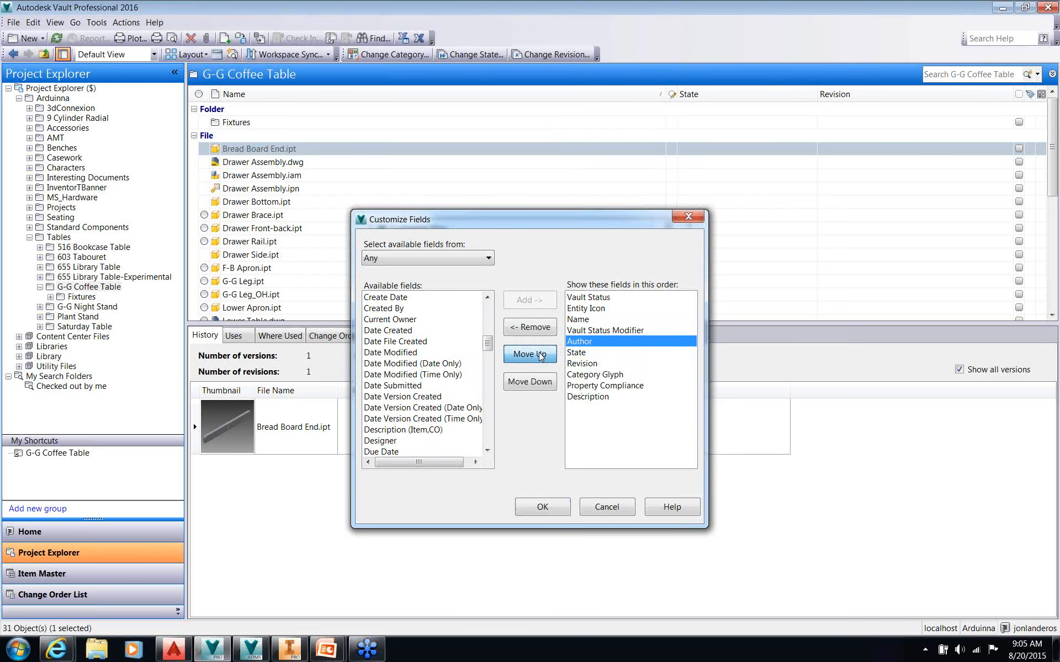
click(540, 355)
click(540, 355)
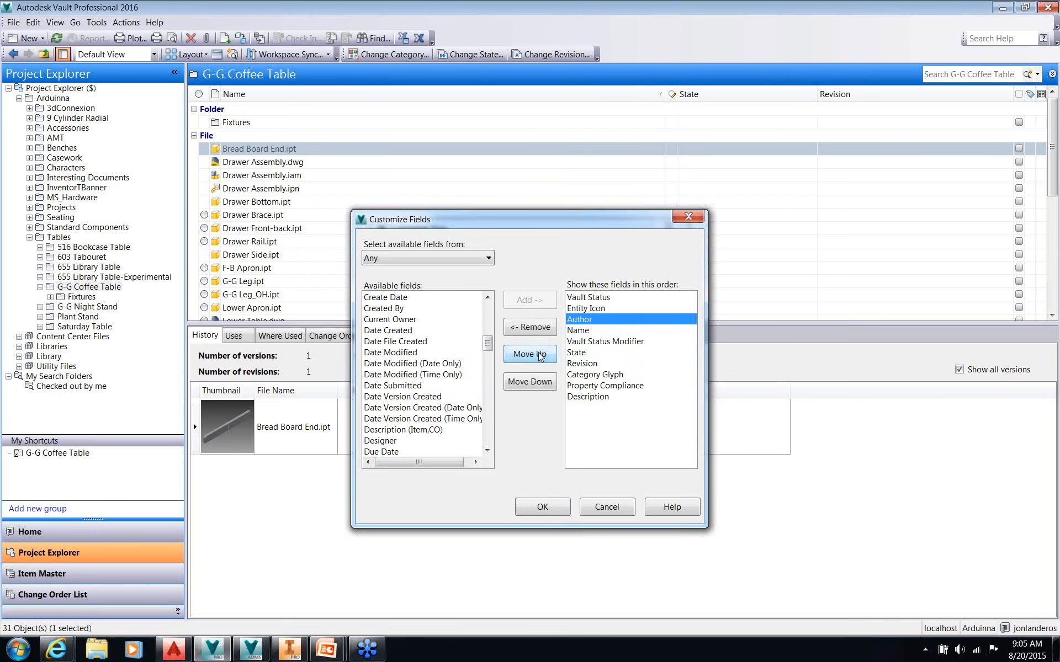
click(530, 381)
Place the Description field directly after Author and apply the customized view
click(588, 396)
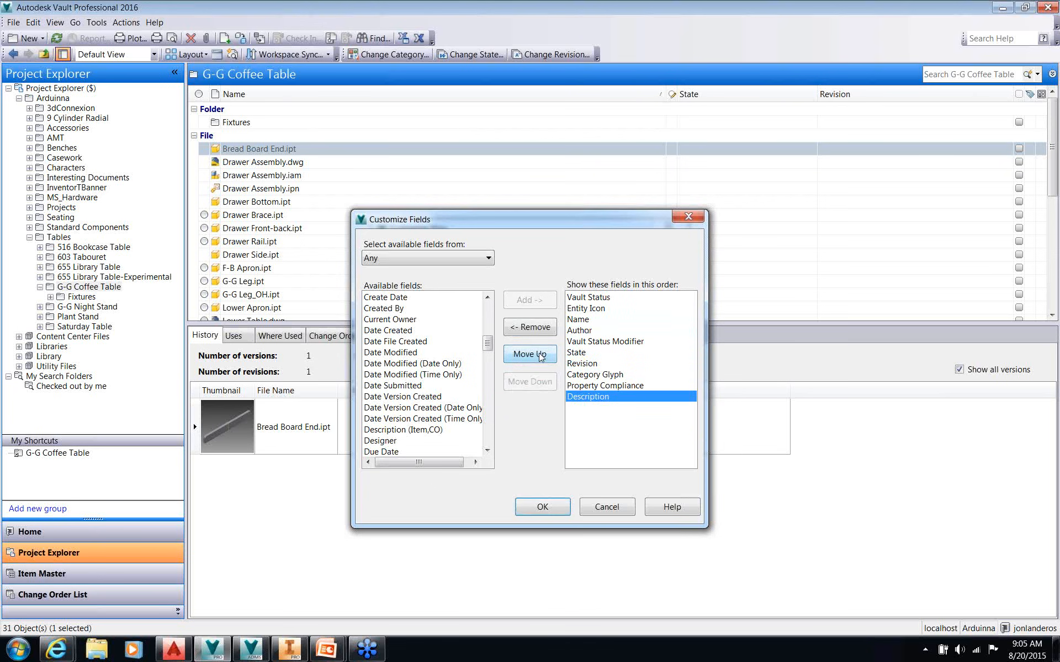
click(541, 355)
click(541, 355)
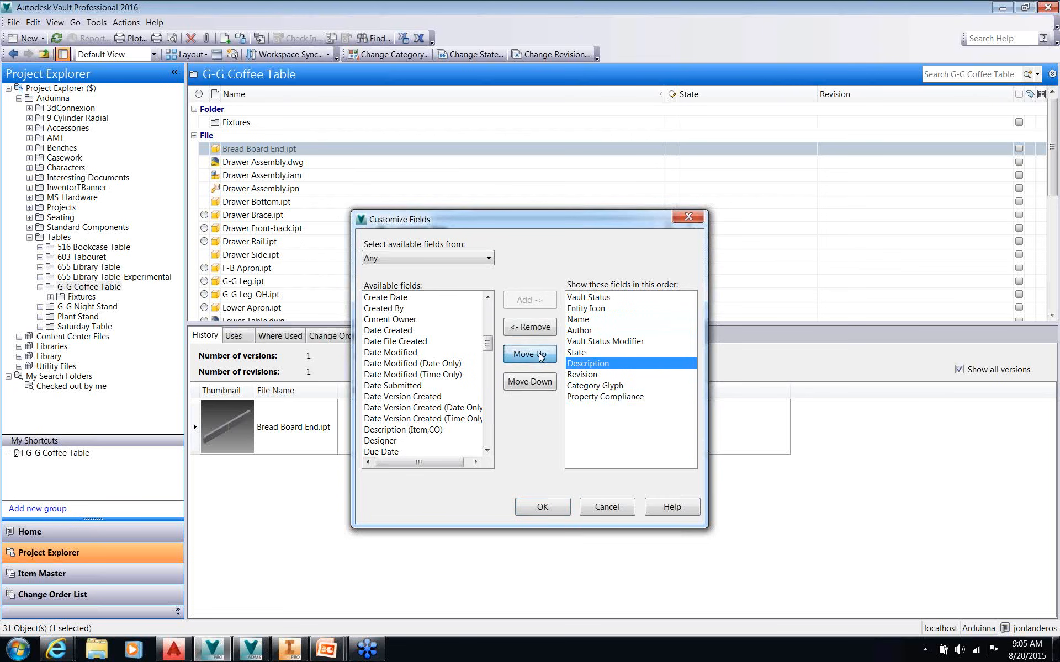
click(540, 355)
click(540, 355)
click(541, 355)
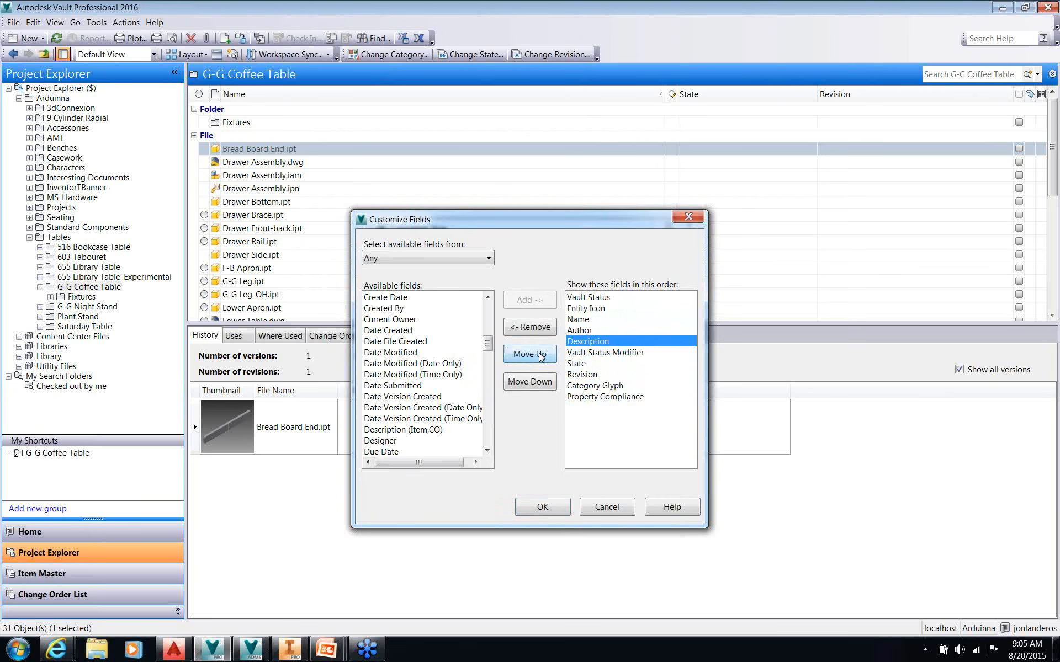
click(543, 507)
click(587, 437)
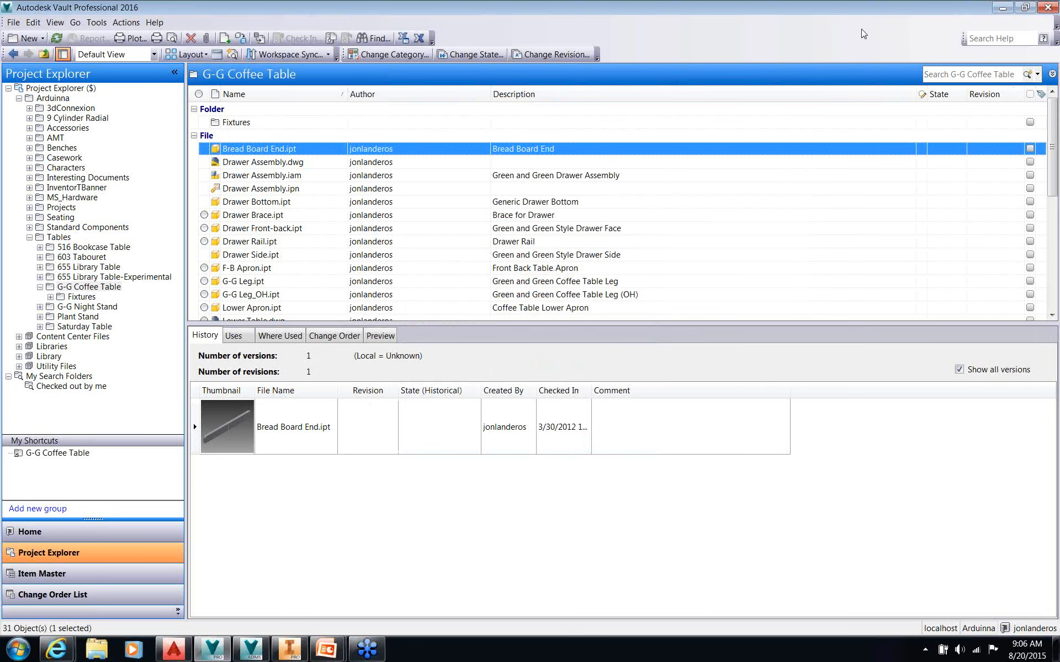
Remove the State and Revision columns from the main file list by pulling their headers out of the grid
click(783, 64)
drag(943, 99, 710, 215)
drag(985, 95, 827, 230)
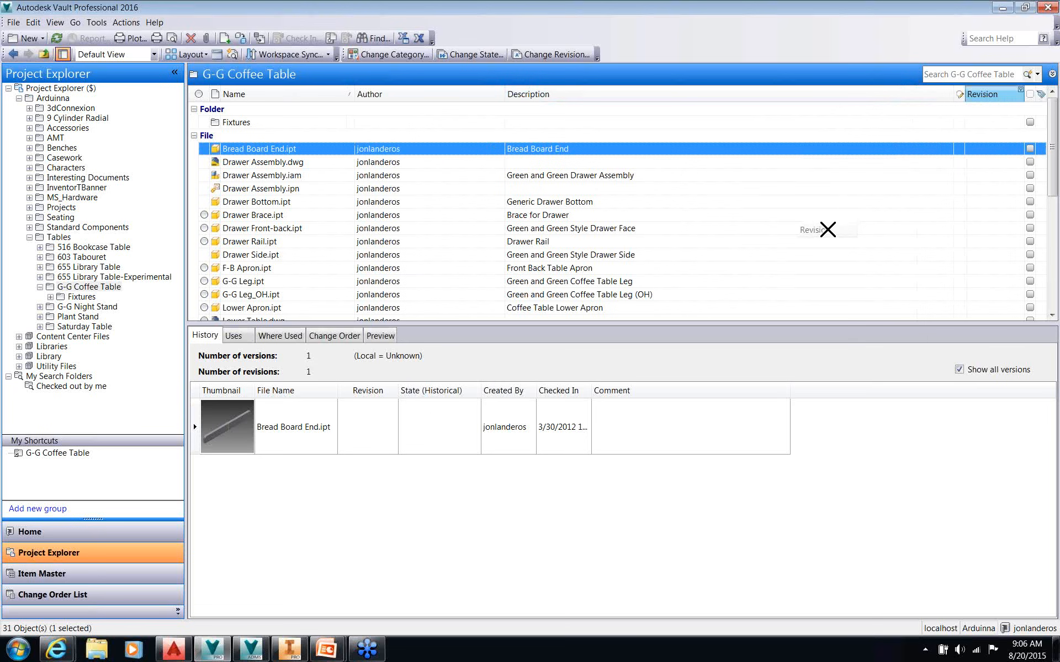
drag(827, 229, 827, 229)
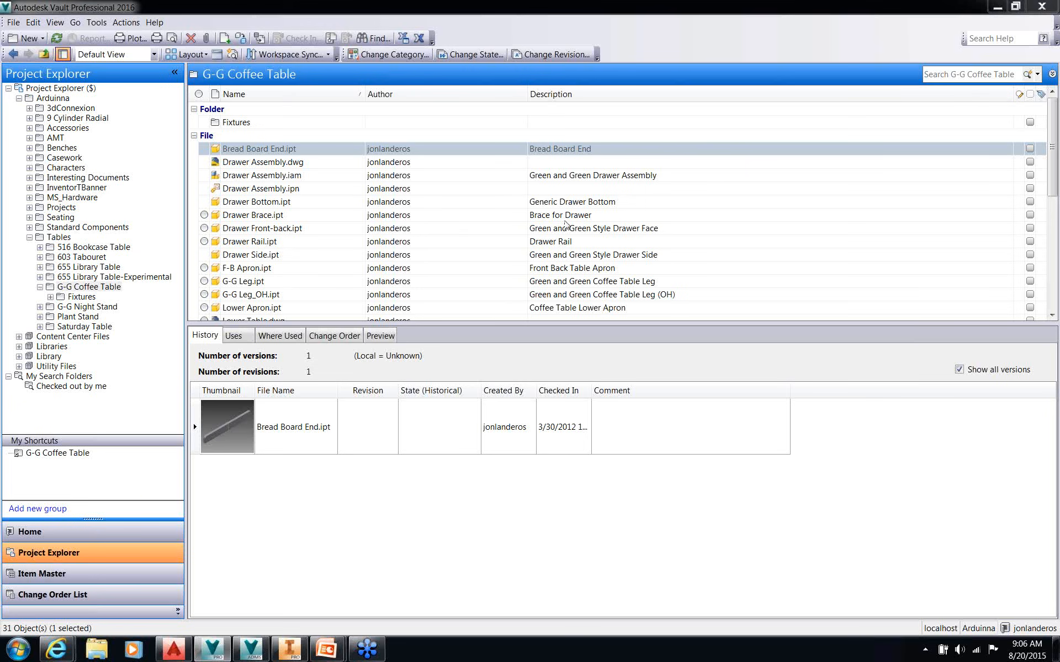
Customize the History list of the selected file to include the Checked By field
right_click(518, 390)
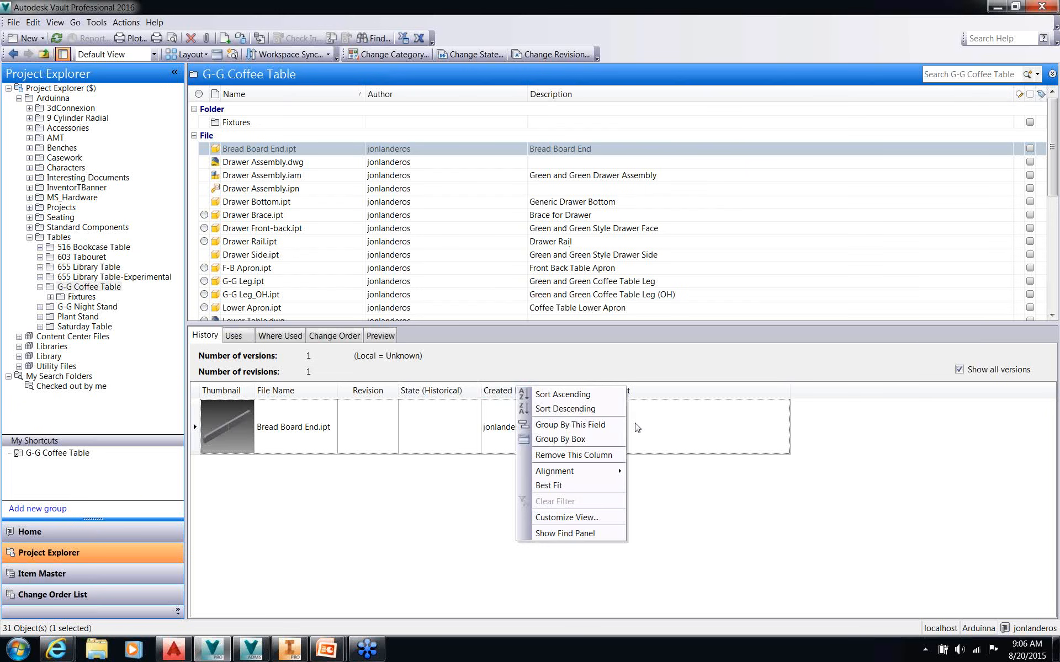
click(590, 518)
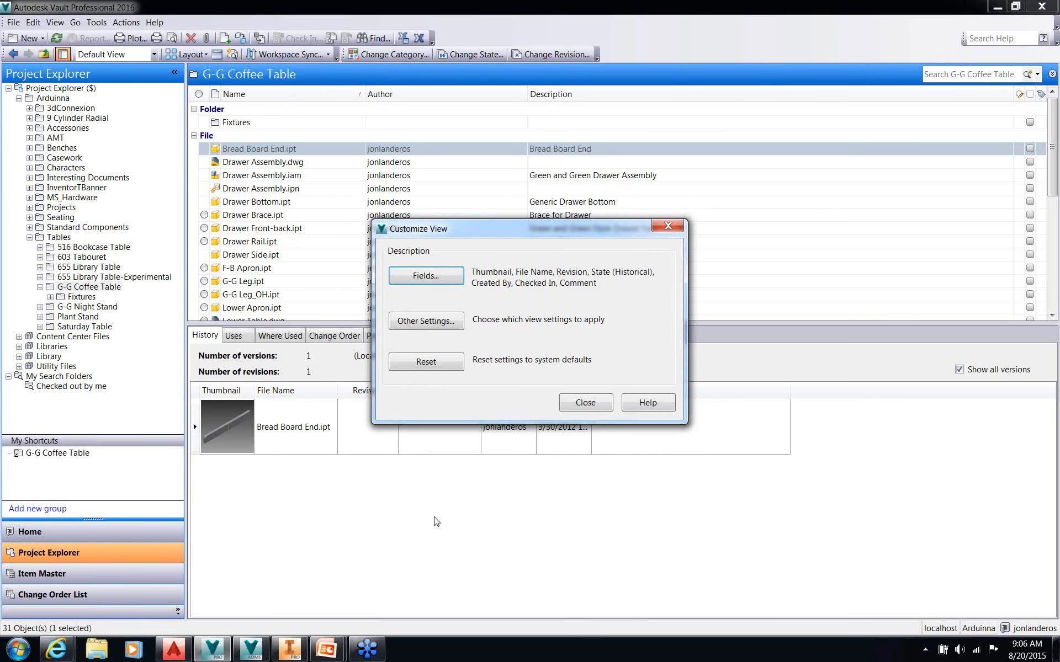
click(427, 276)
click(394, 325)
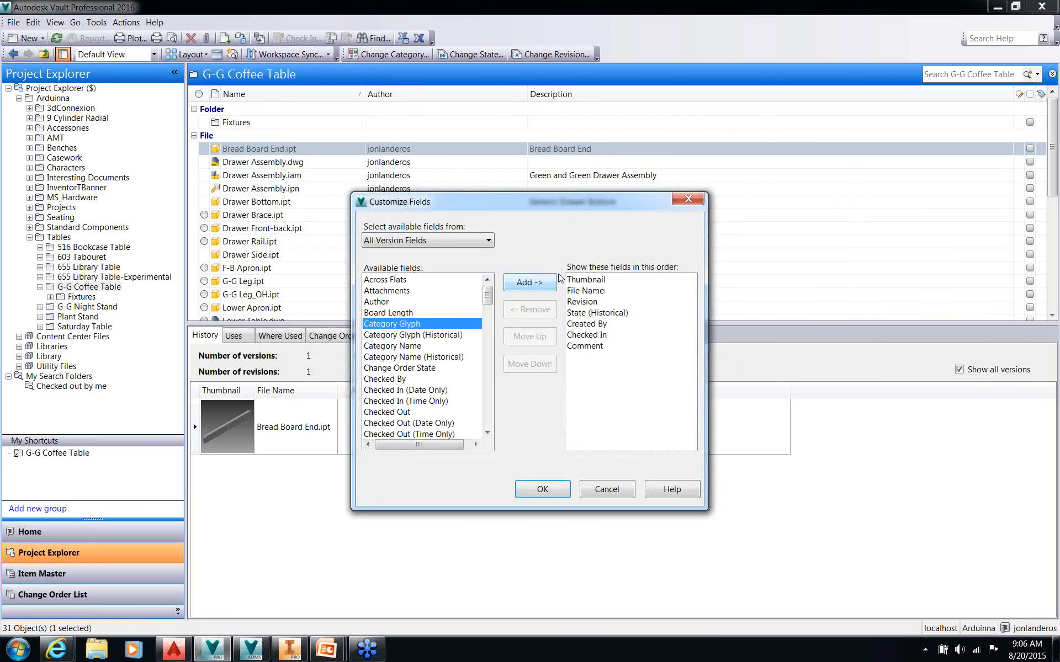
click(399, 380)
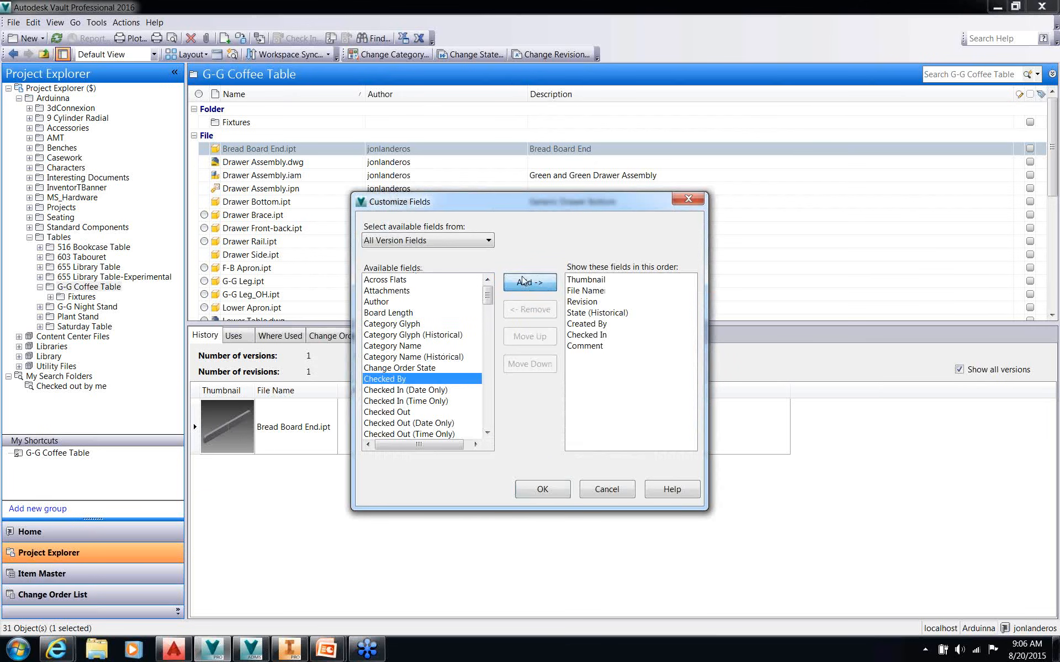
click(523, 281)
click(543, 489)
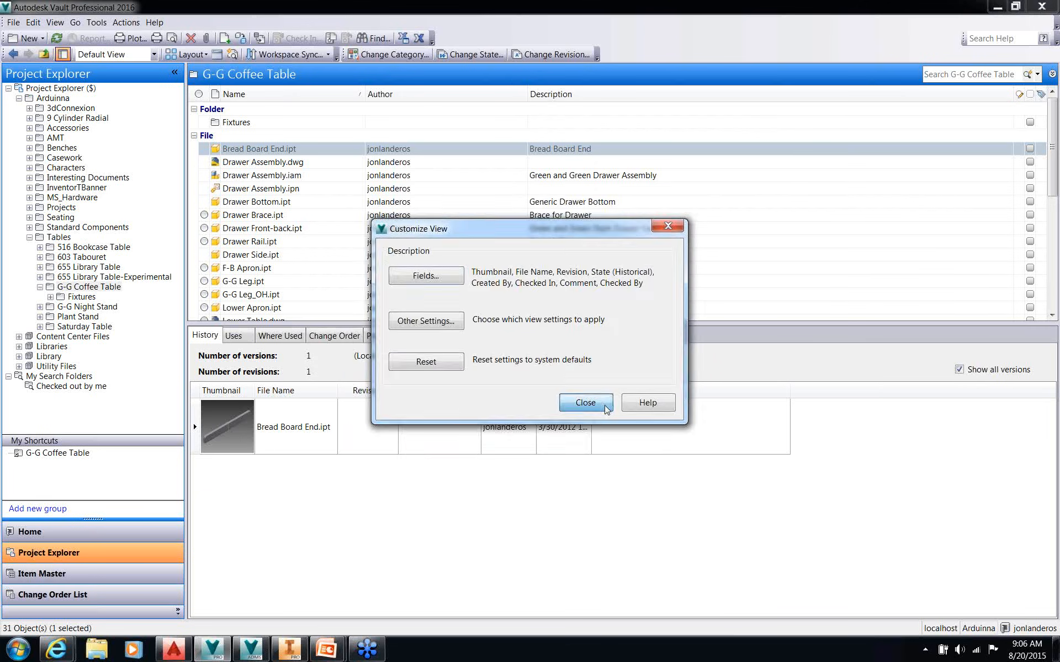
click(606, 409)
Look through the Uses, Where Used and Change Order information of the selected file
click(250, 335)
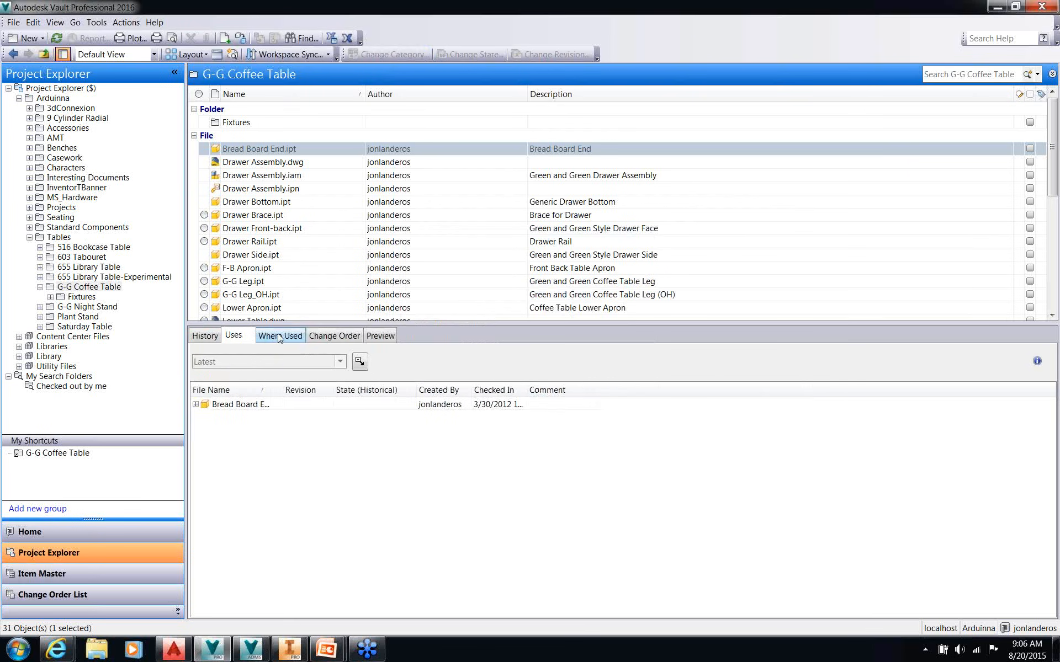
click(280, 338)
click(334, 343)
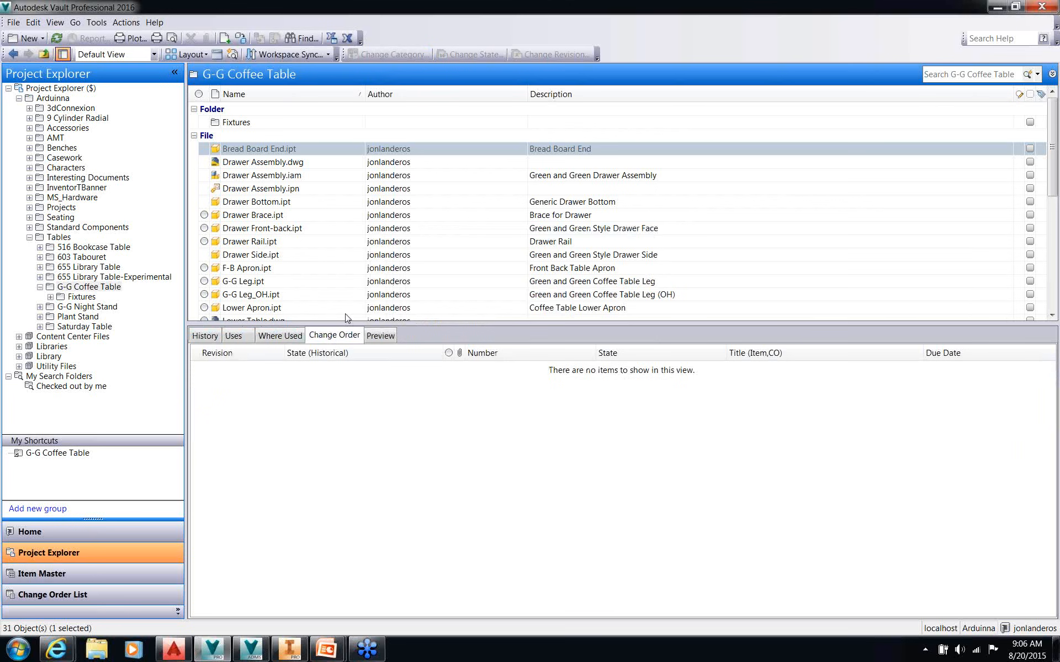
Try center alignment on the Author column and set it back to left alignment
right_click(415, 100)
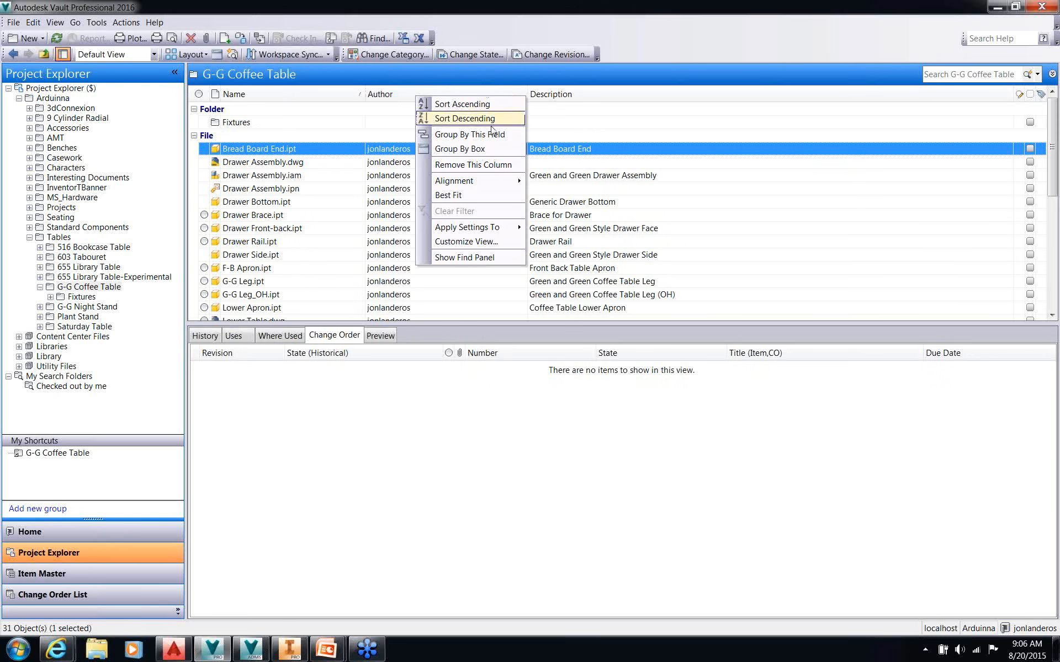
mouse_move(486, 181)
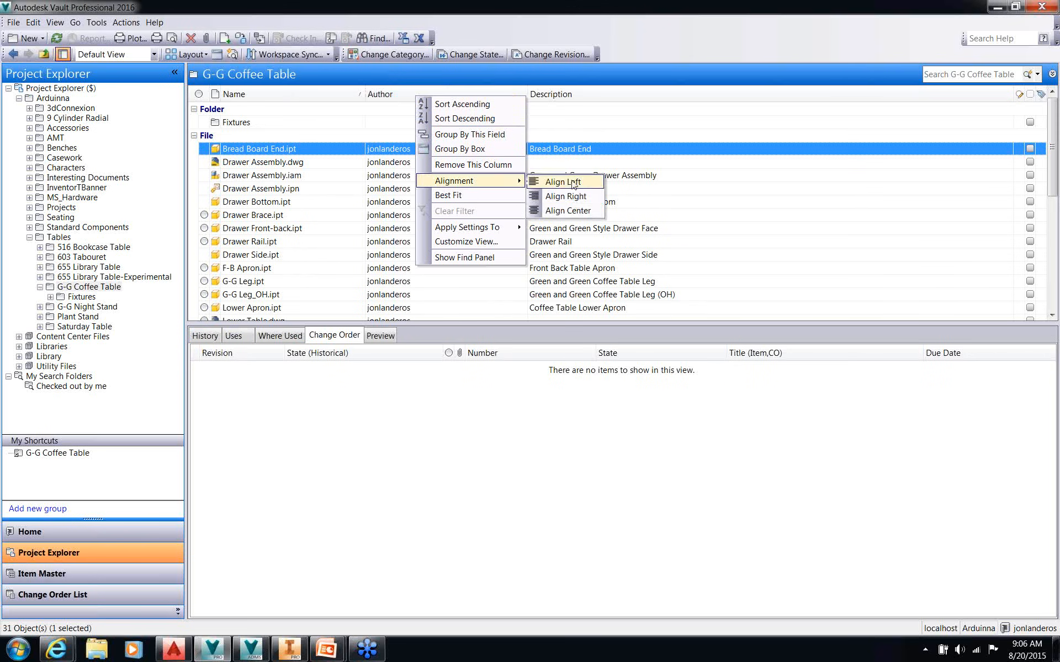
click(577, 211)
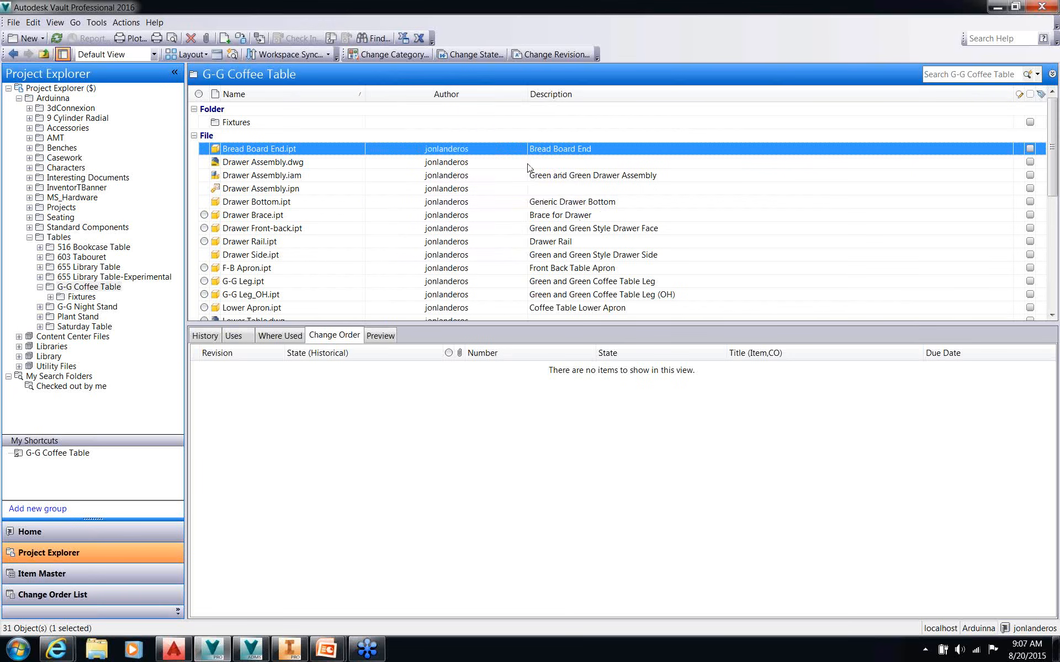
right_click(463, 96)
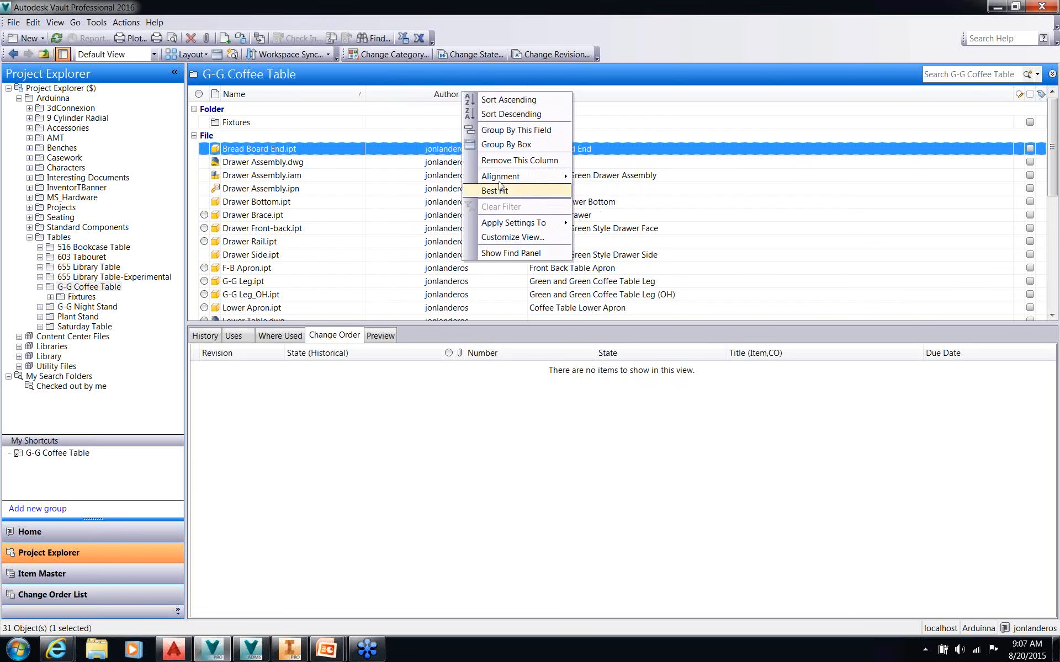
mouse_move(553, 178)
click(594, 177)
Best-fit the Author column's width and group the file list by the Author field
right_click(482, 96)
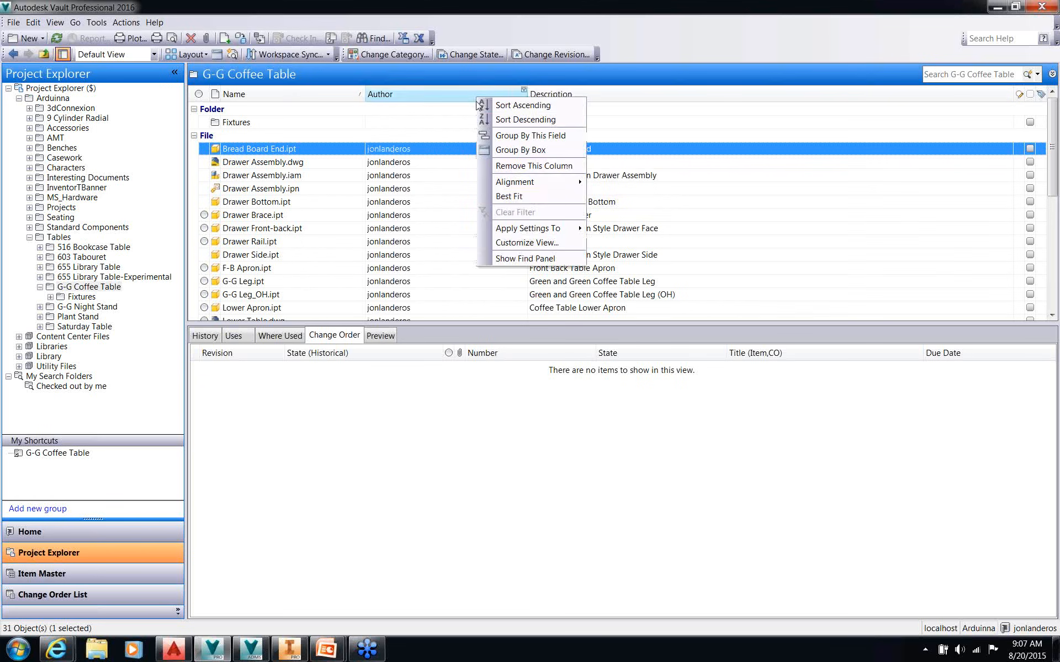
click(516, 197)
right_click(405, 98)
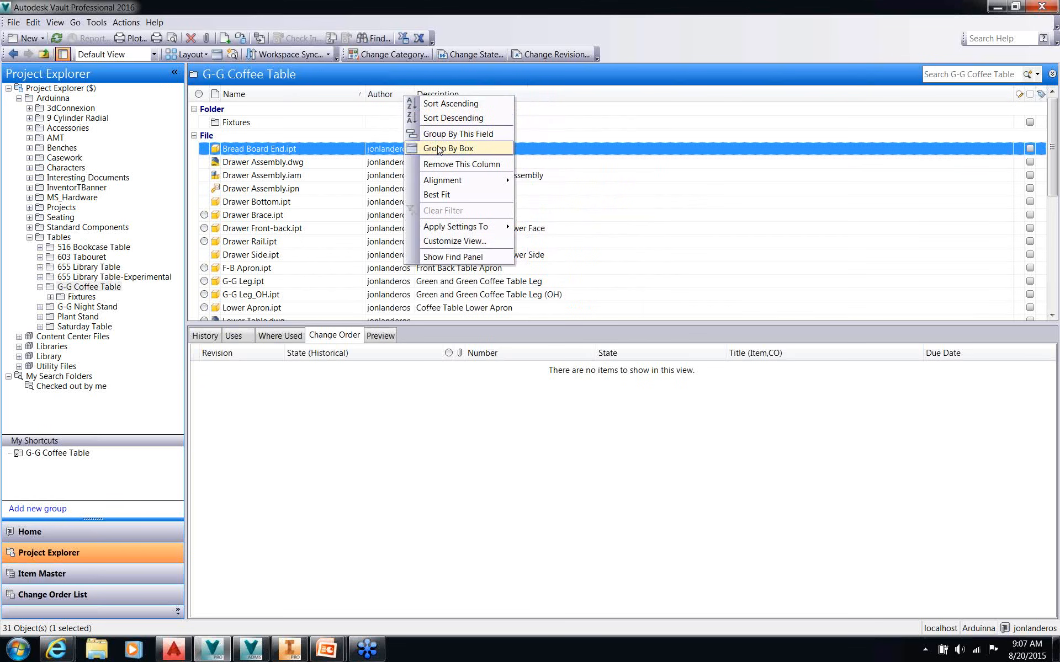
right_click(392, 96)
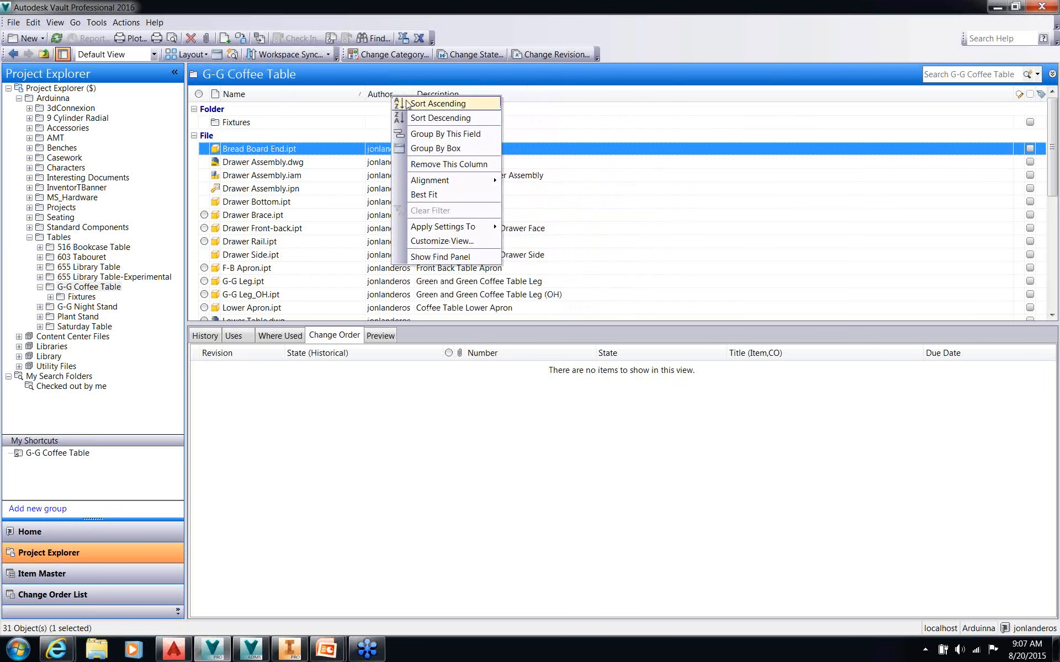
click(429, 136)
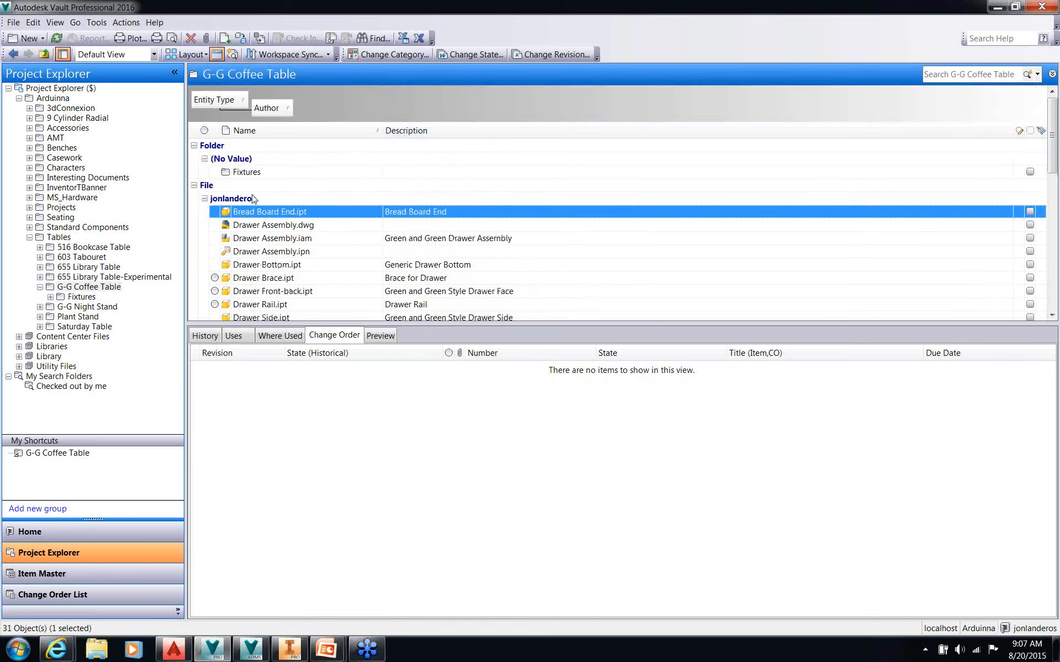
Ungroup the file list by returning Author to the columns between Name and Description, and hide the Group By Box
click(252, 198)
scroll(260, 205, down, 2)
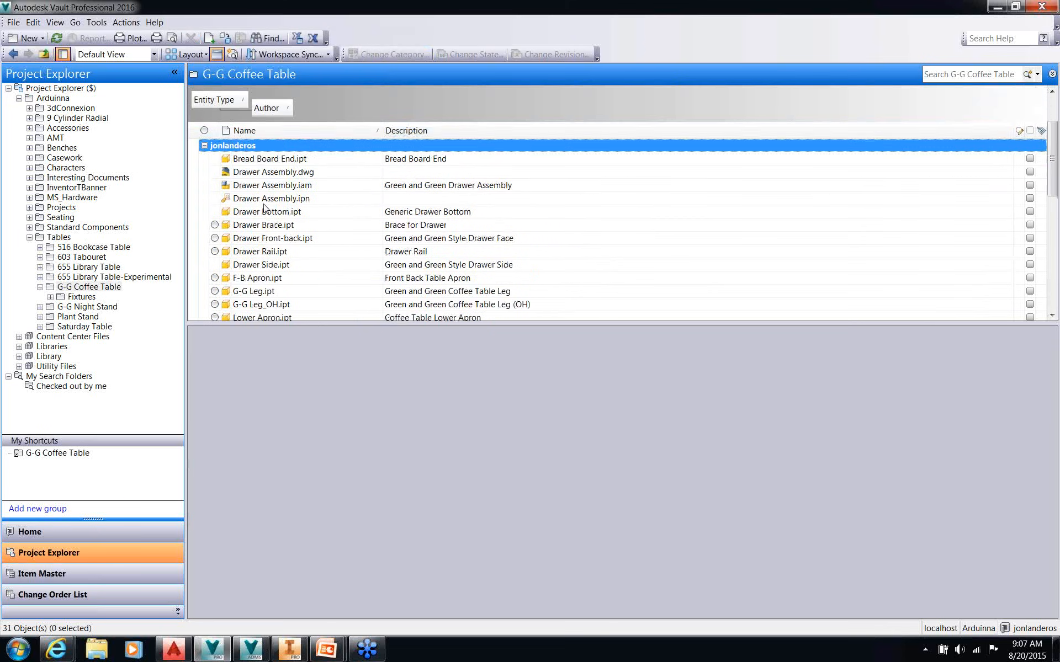
scroll(264, 209, down, 6)
scroll(266, 217, up, 8)
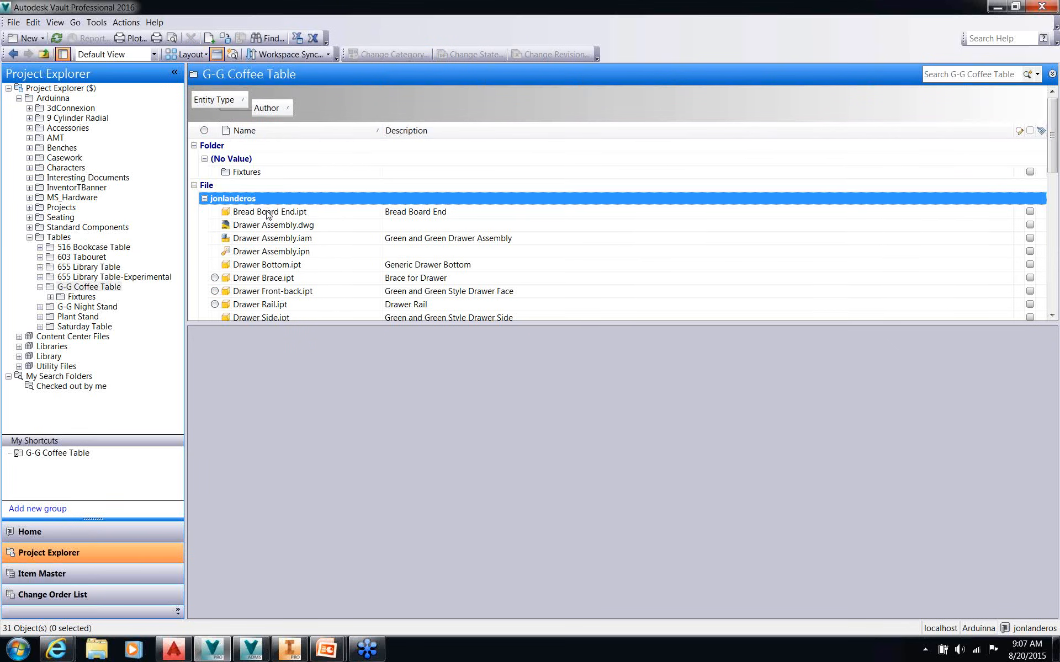
drag(281, 108, 381, 137)
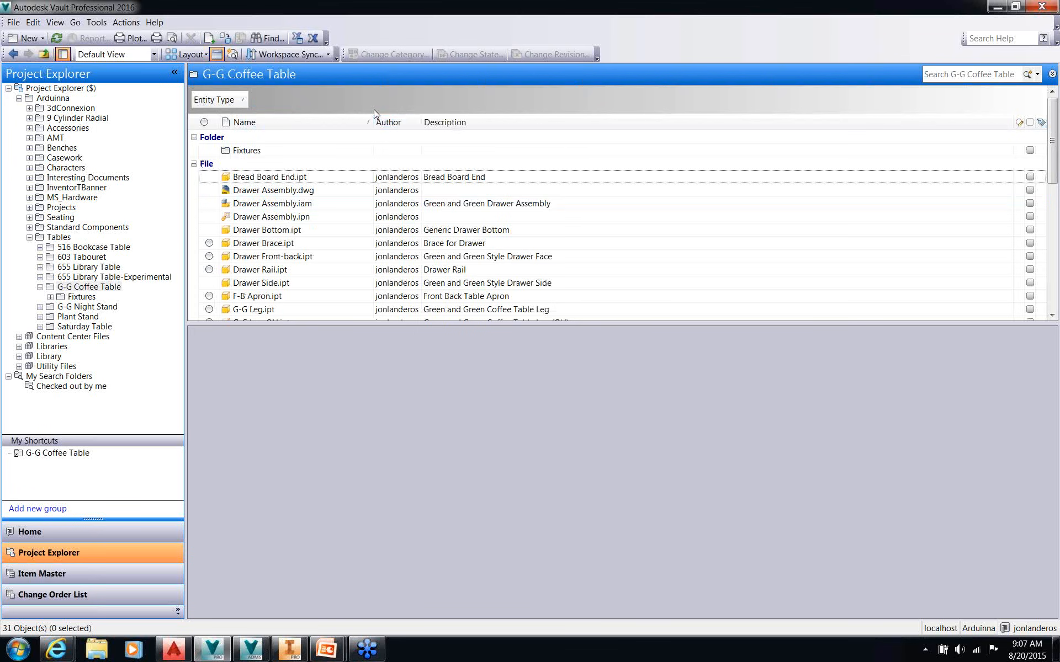
right_click(390, 123)
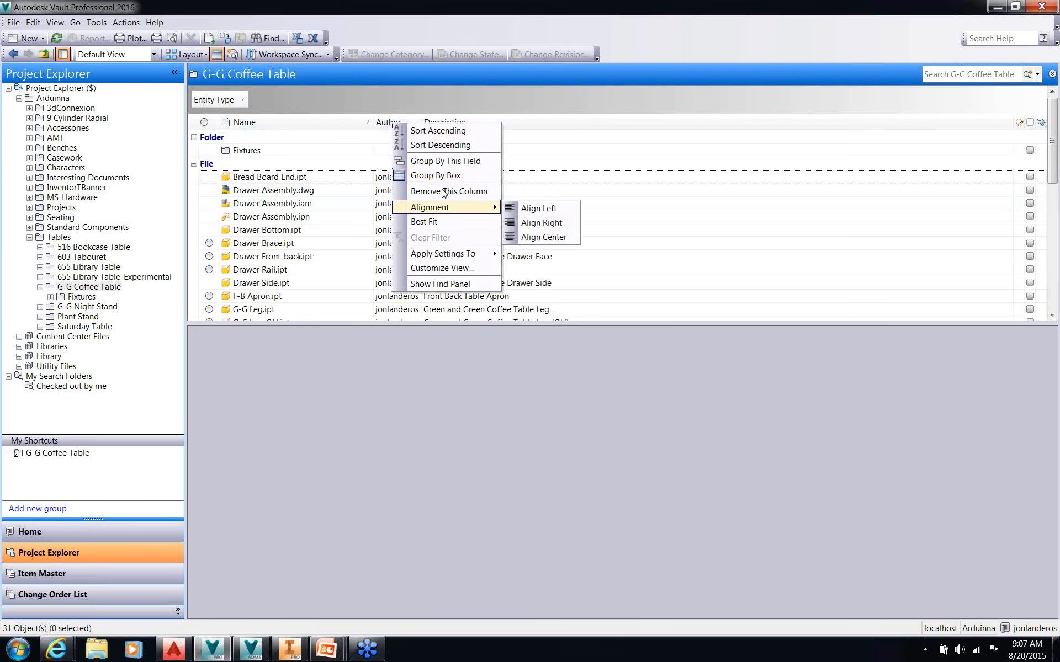
key(Escape)
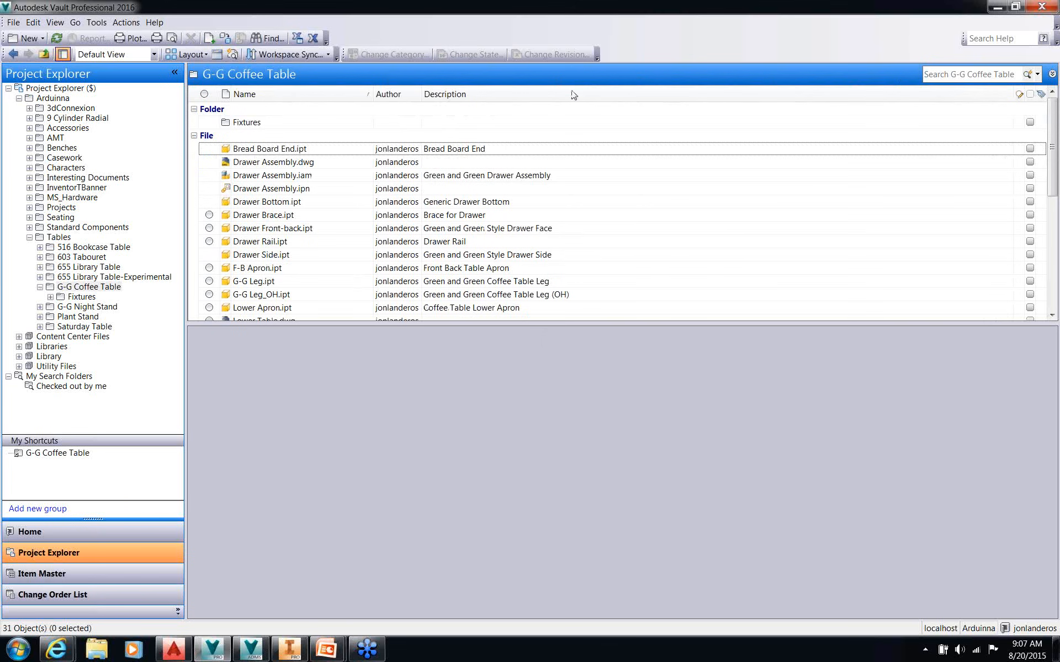
Search the G-G Coffee Table file list for "green" using the find panel, and close the panel
right_click(556, 99)
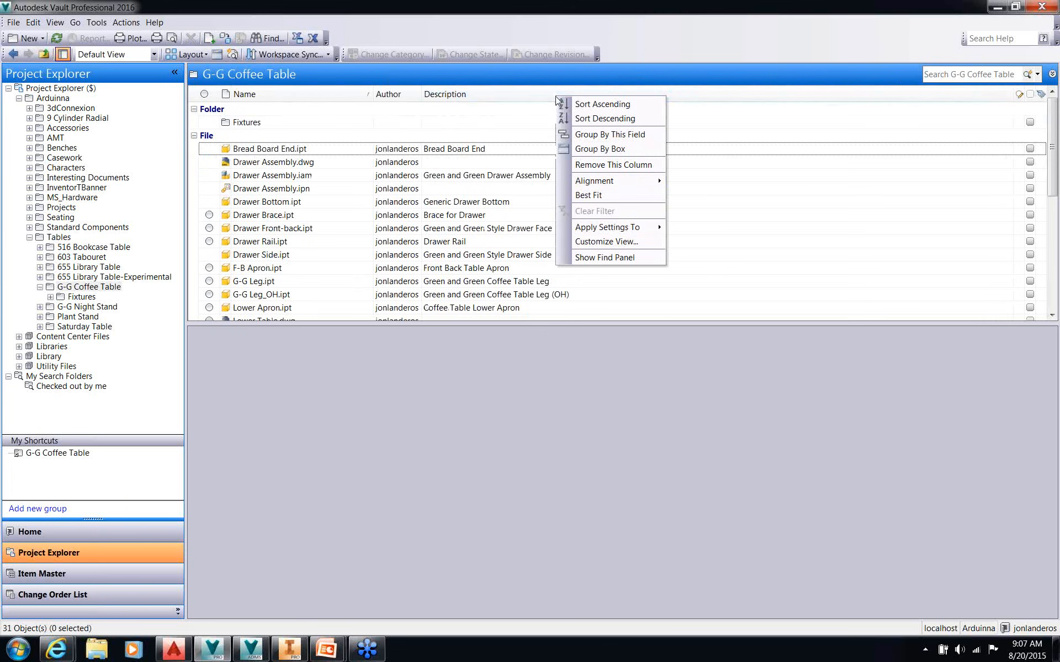
click(618, 258)
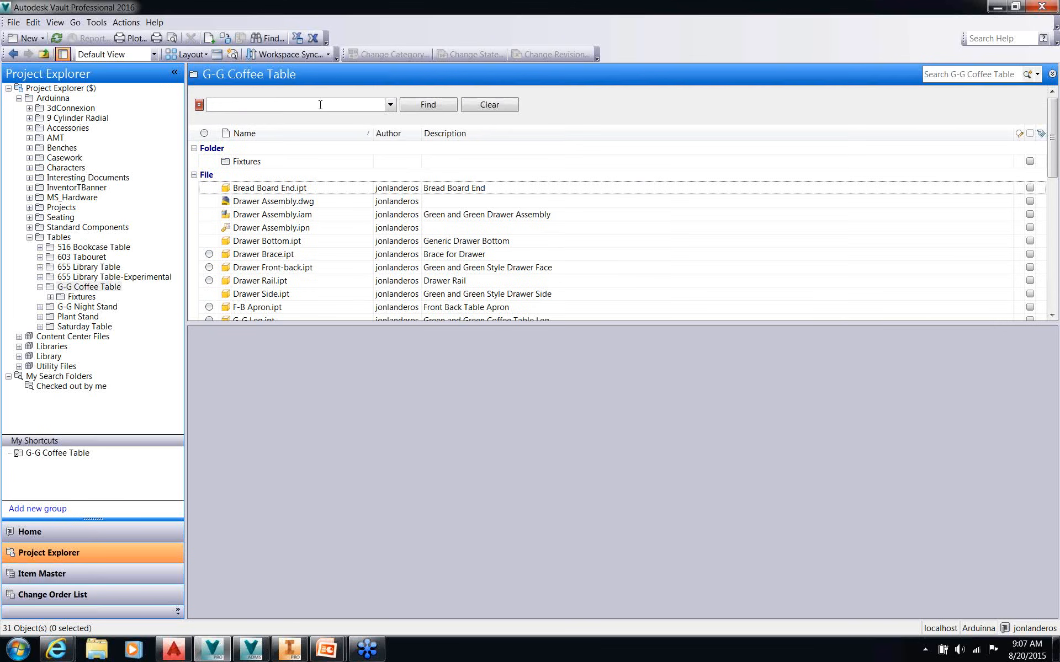
text(green)
click(451, 105)
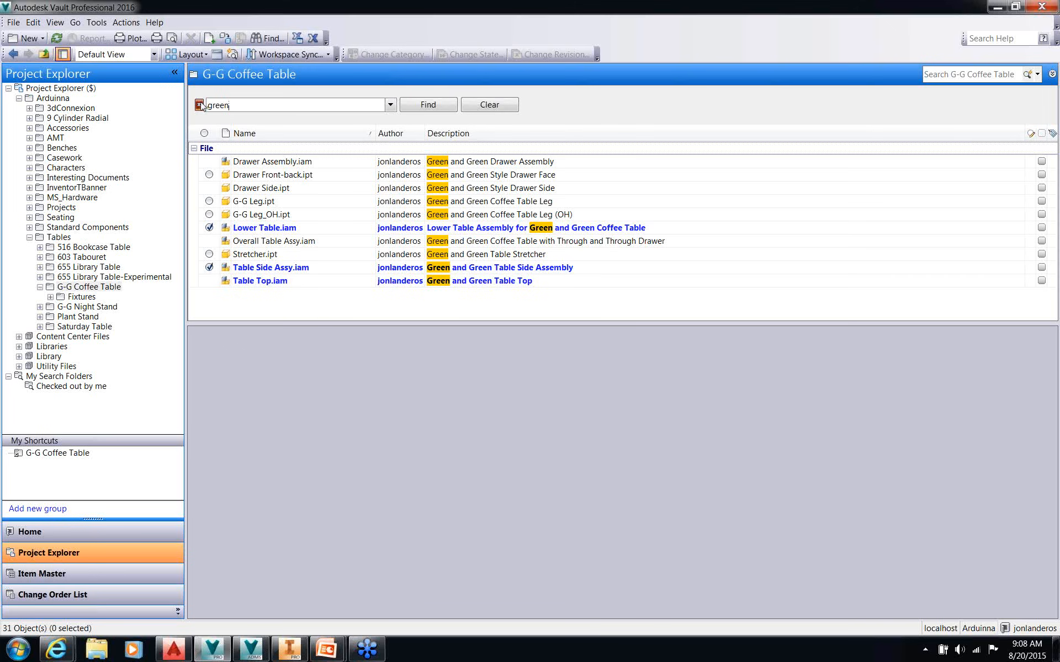
right_click(457, 133)
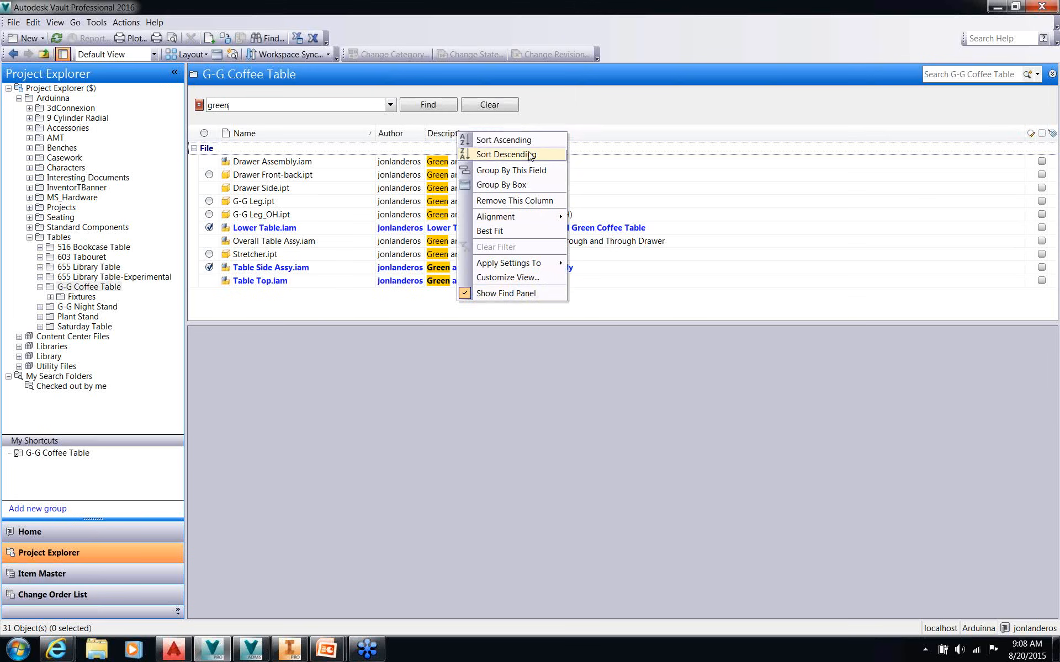
click(199, 105)
click(198, 105)
click(209, 109)
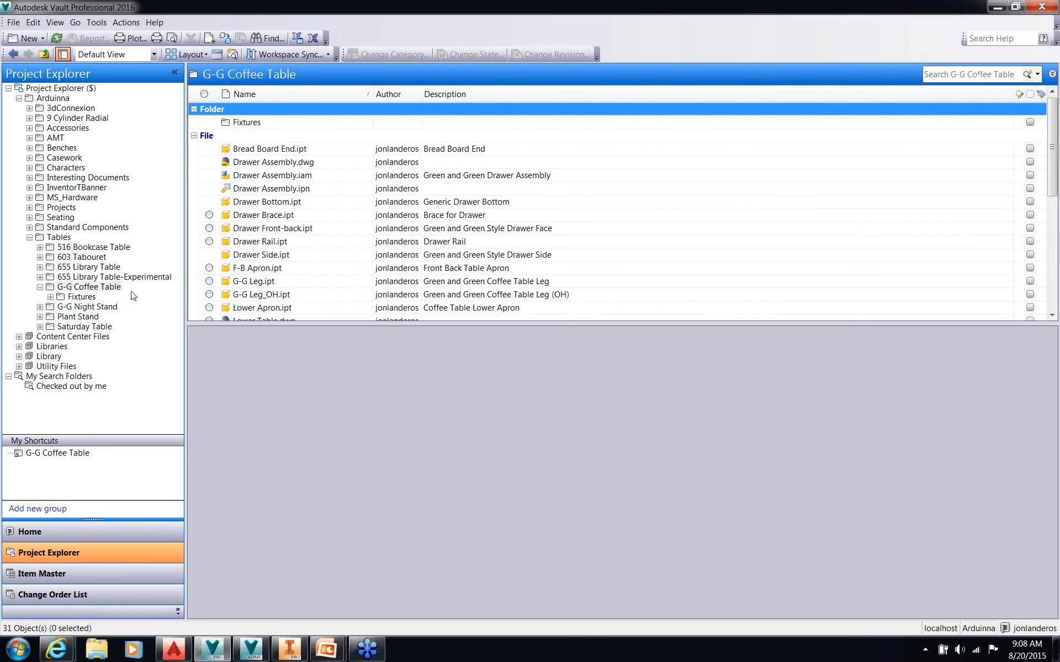
Run a quick search for "drawer" within the G-G Coffee Table folder
click(937, 74)
click(937, 74)
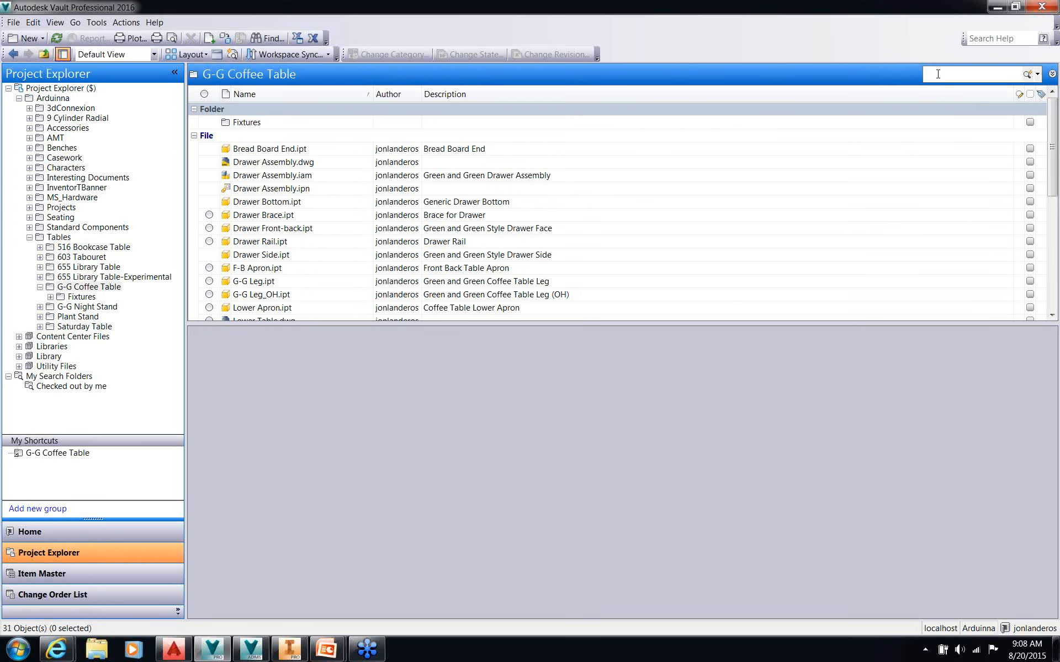
text(drawer)
key(Return)
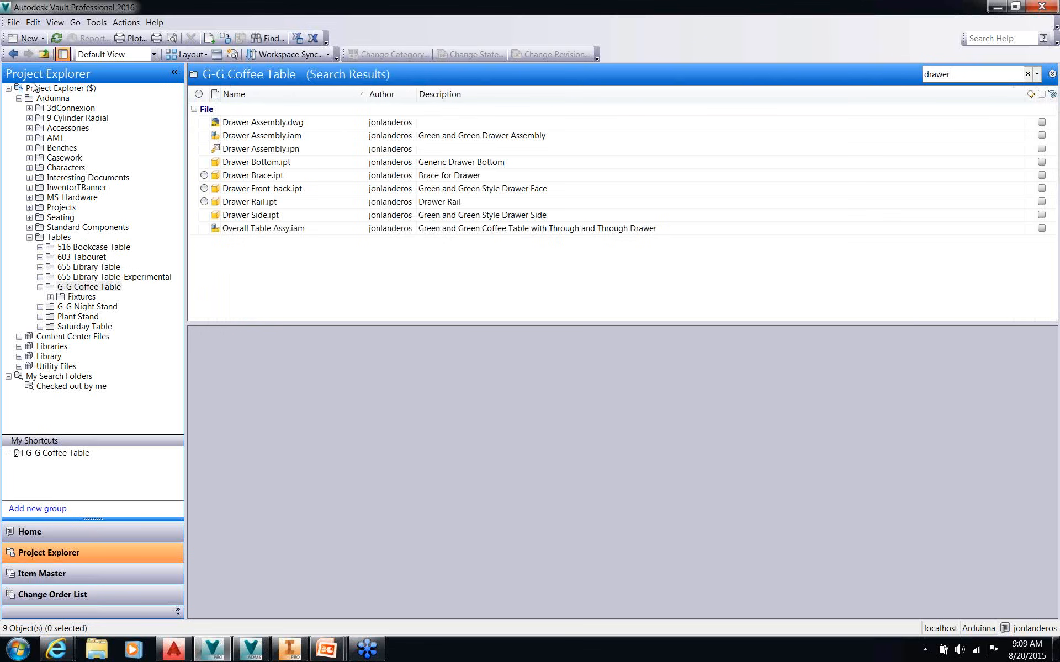
Run a quick search for "drawer" across the Arduinna folder, look through the results and clear the search
click(41, 98)
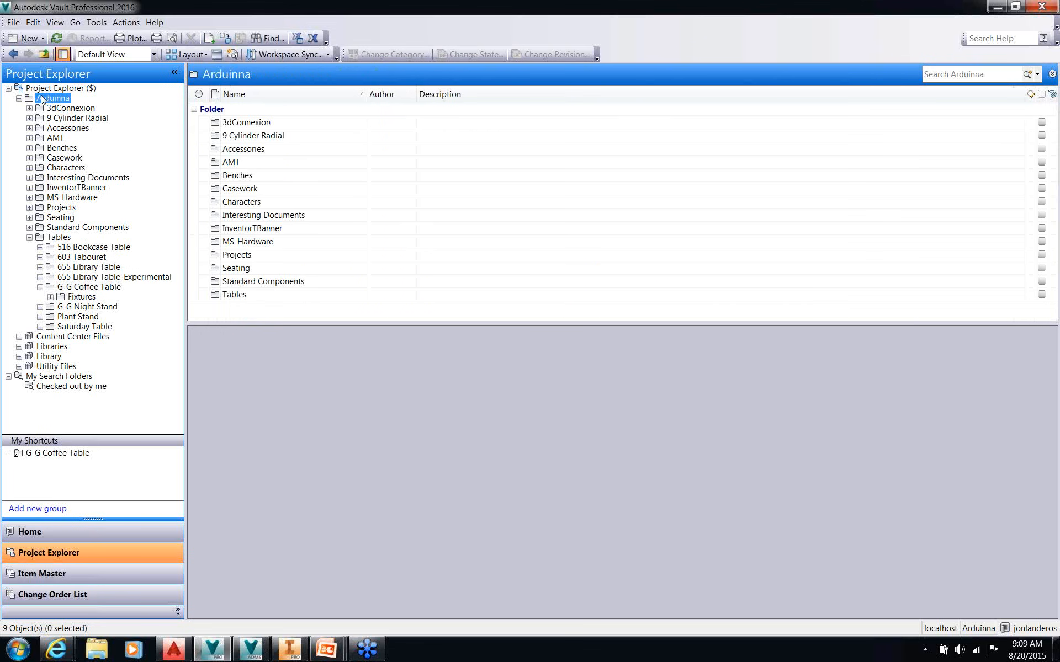
click(981, 79)
text(drawer)
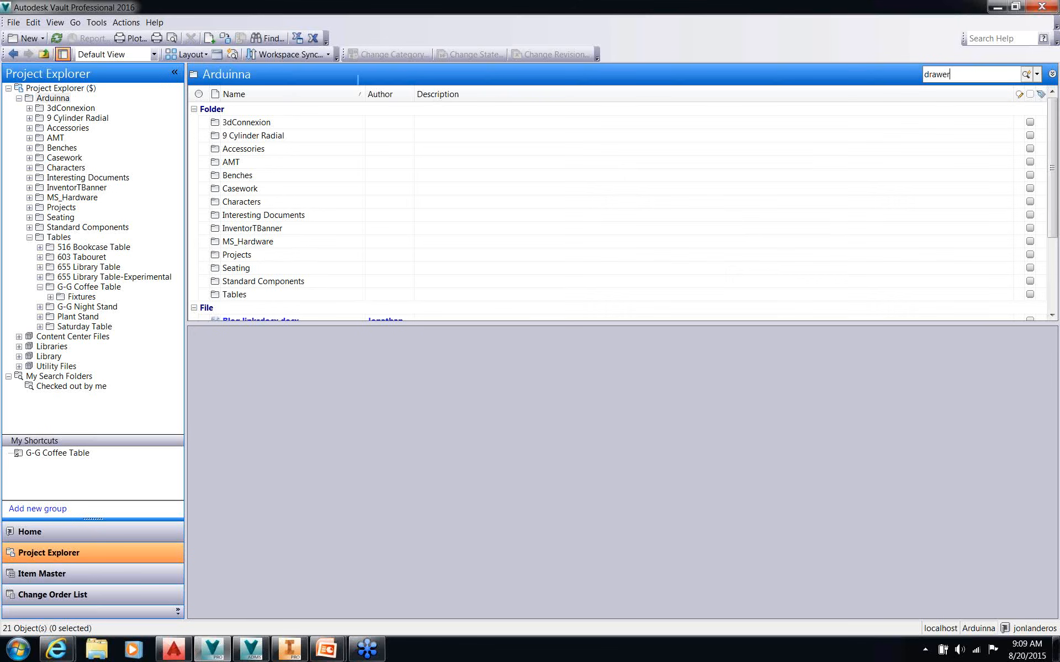
key(Return)
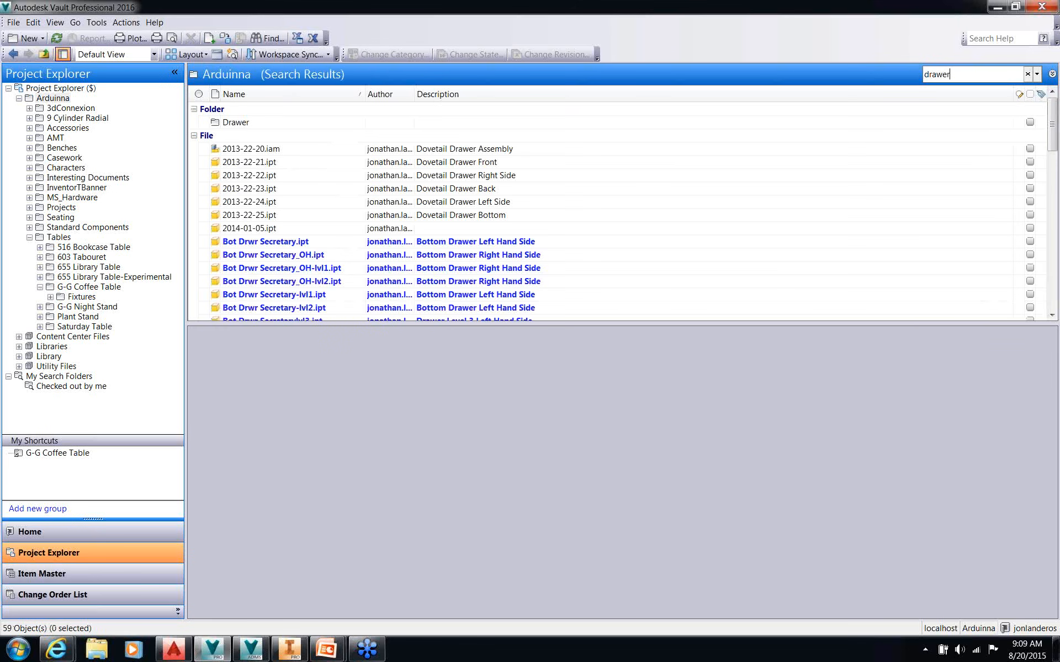
click(1052, 243)
drag(1052, 203, 1053, 130)
click(1028, 75)
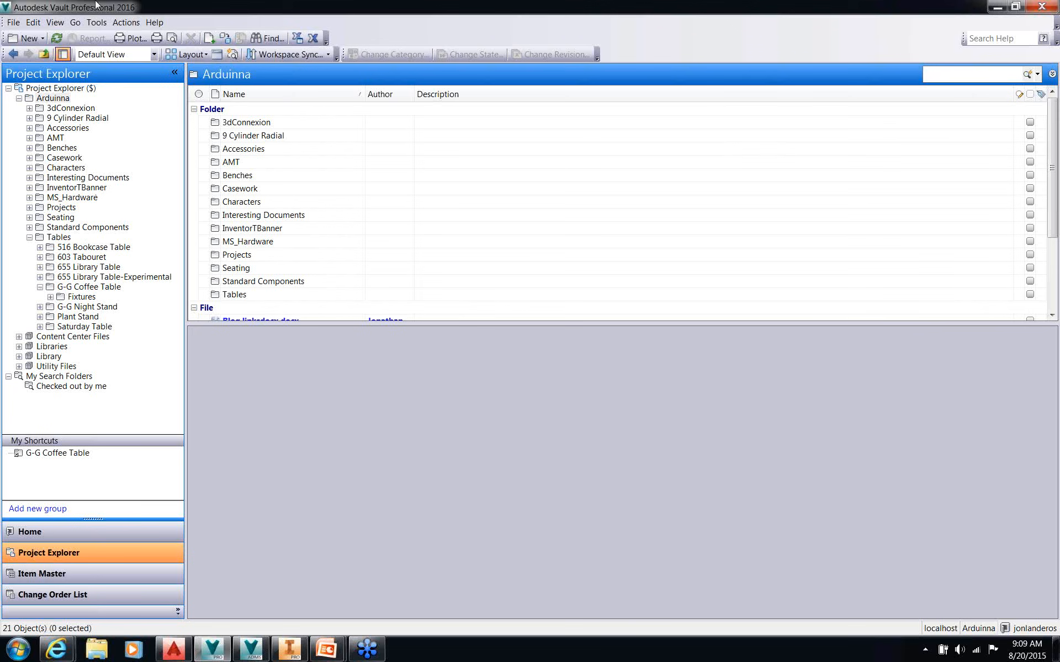
Start an advanced Find in the Arduinna vault and add a criterion that Created By contains the author's user name
click(96, 22)
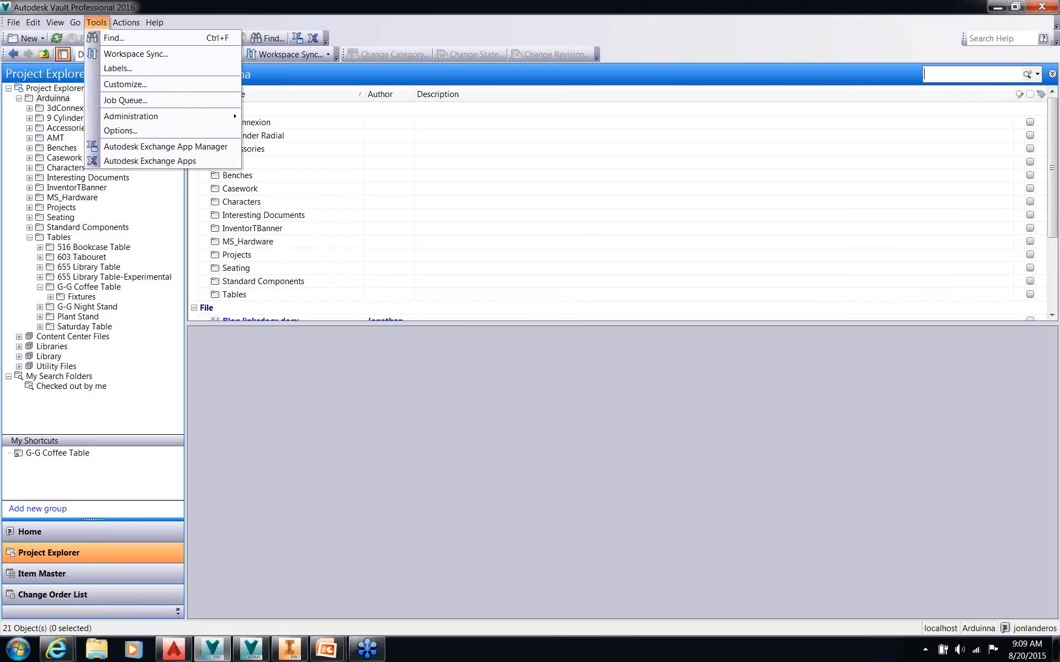
click(110, 38)
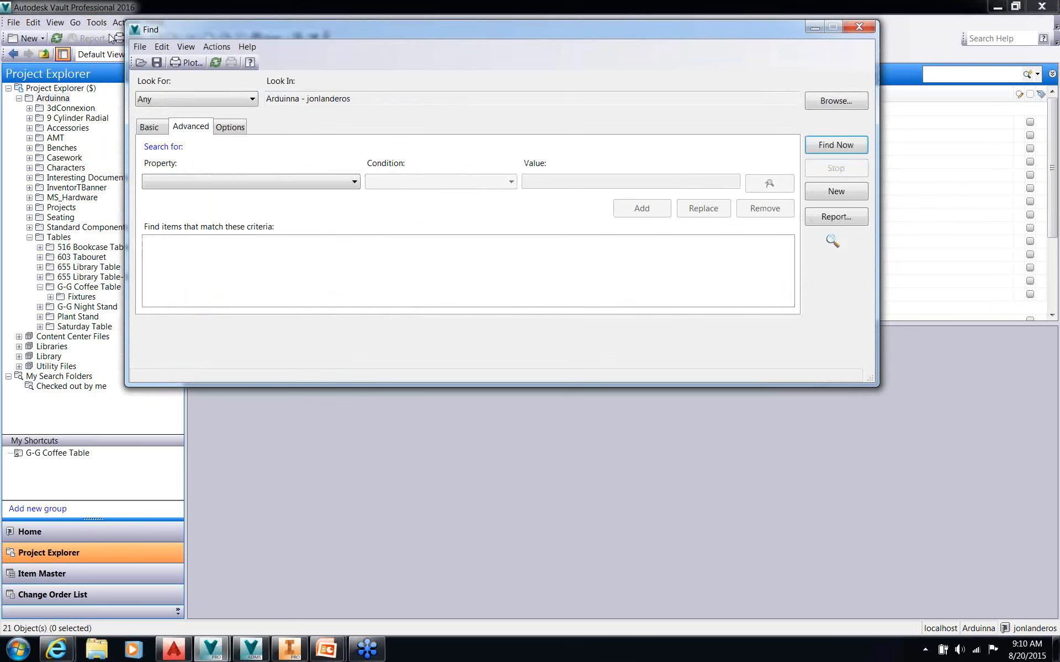
click(317, 186)
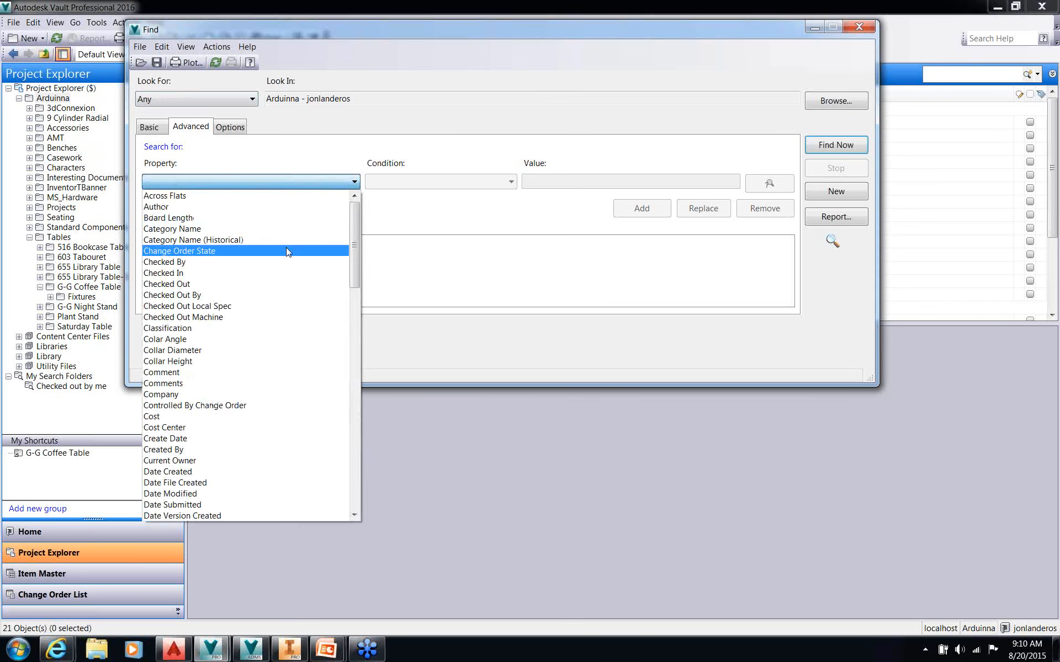
scroll(289, 250, down, 1)
scroll(298, 336, up, 1)
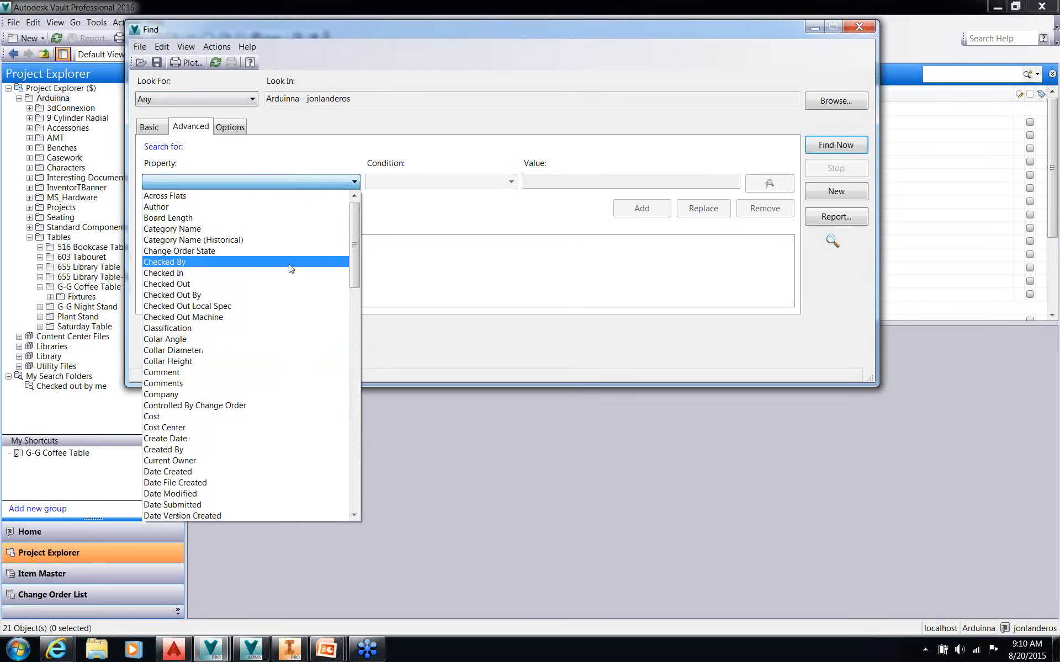
scroll(262, 331, down, 1)
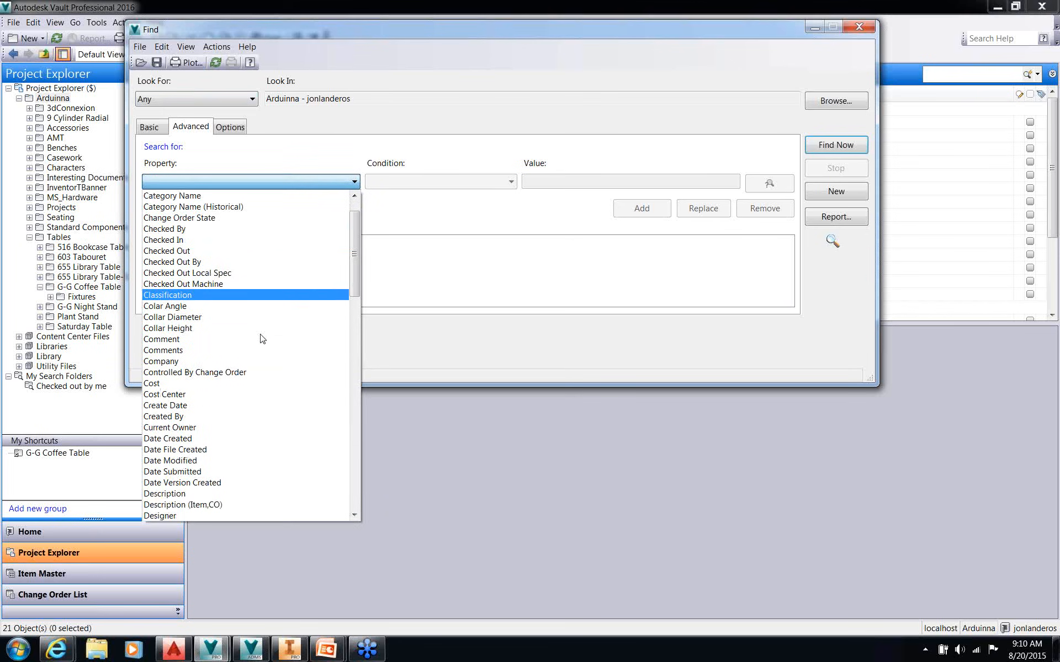
click(159, 417)
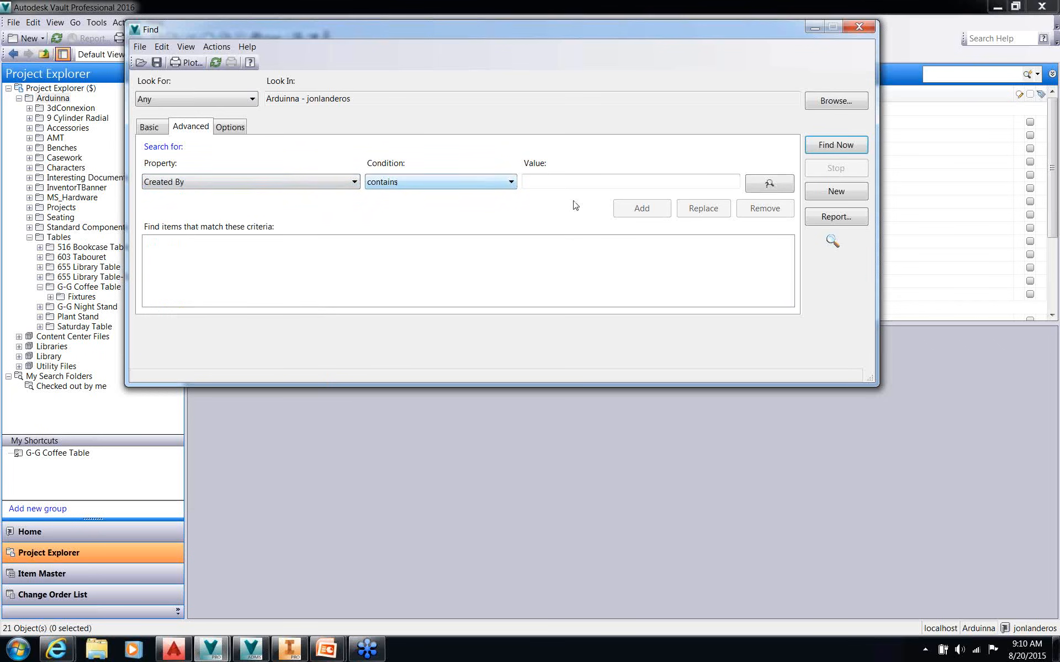
click(580, 184)
text(jonlanderos)
click(642, 209)
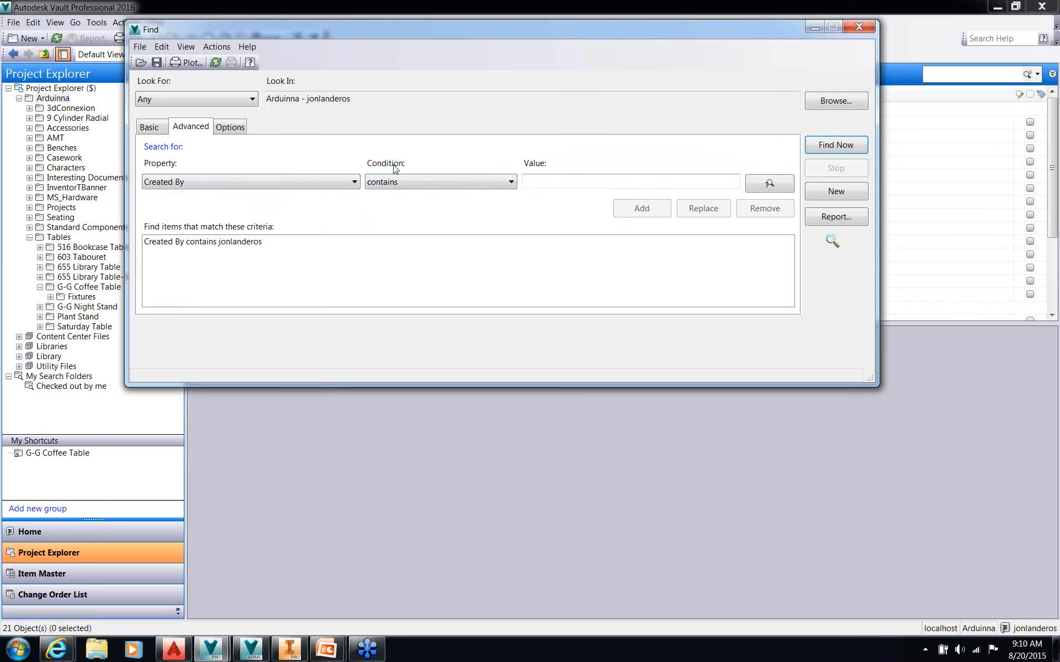
Add a second search criterion that the Description property is empty
click(353, 182)
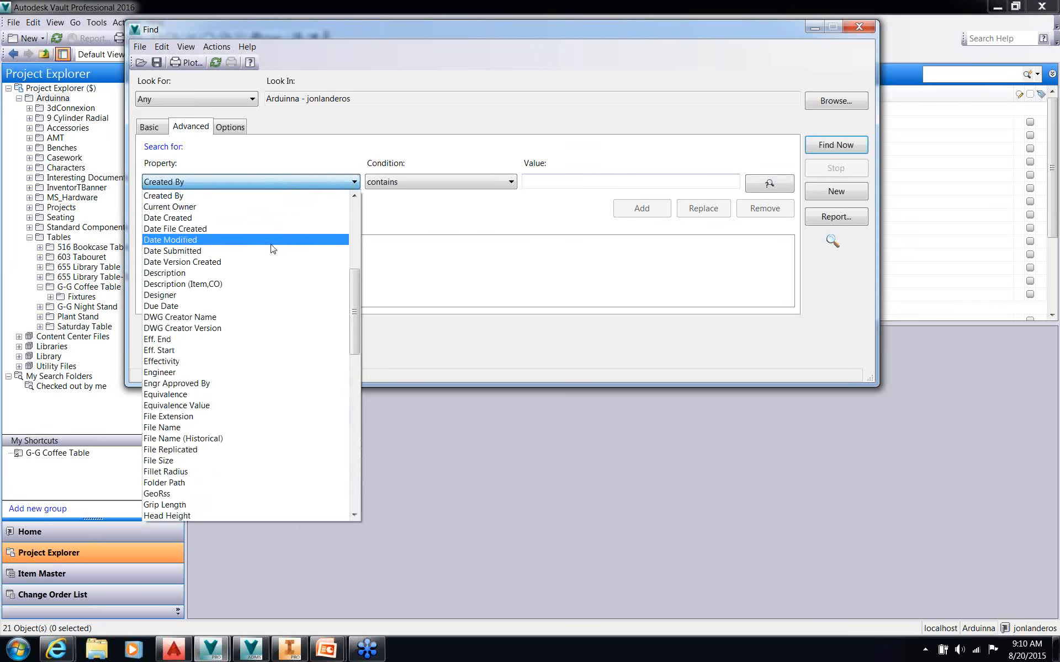
scroll(270, 247, down, 2)
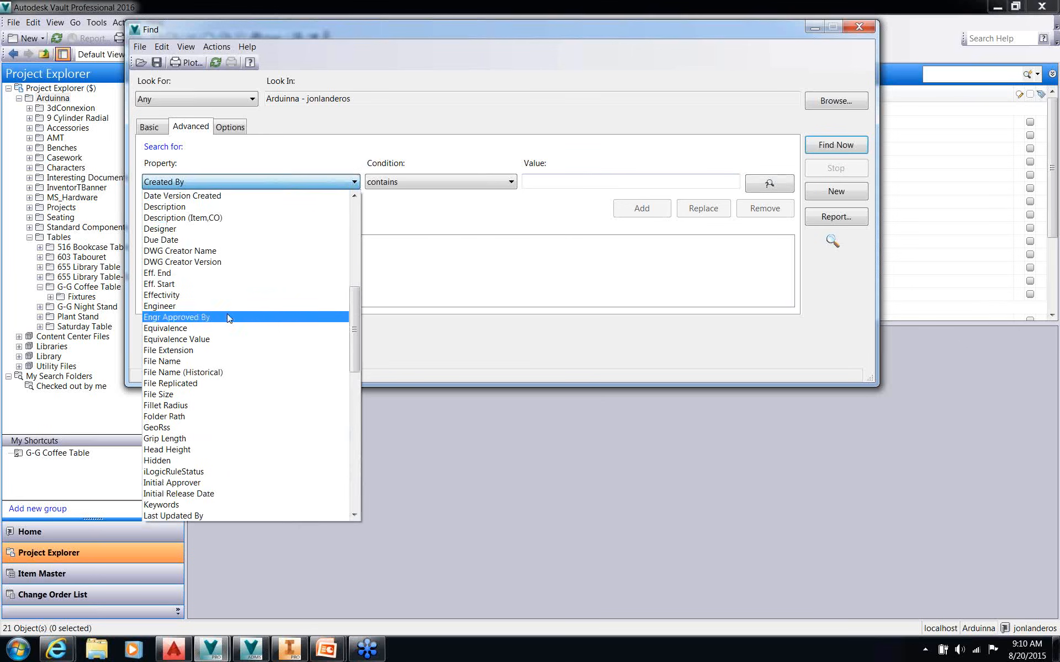
scroll(227, 312, up, 1)
click(218, 241)
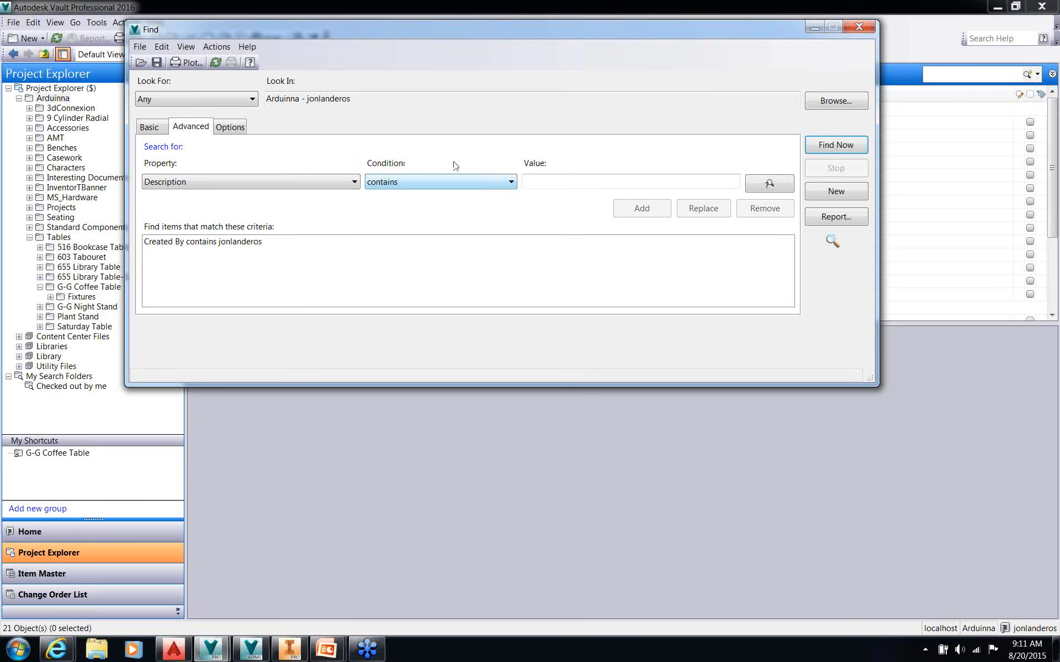
click(457, 181)
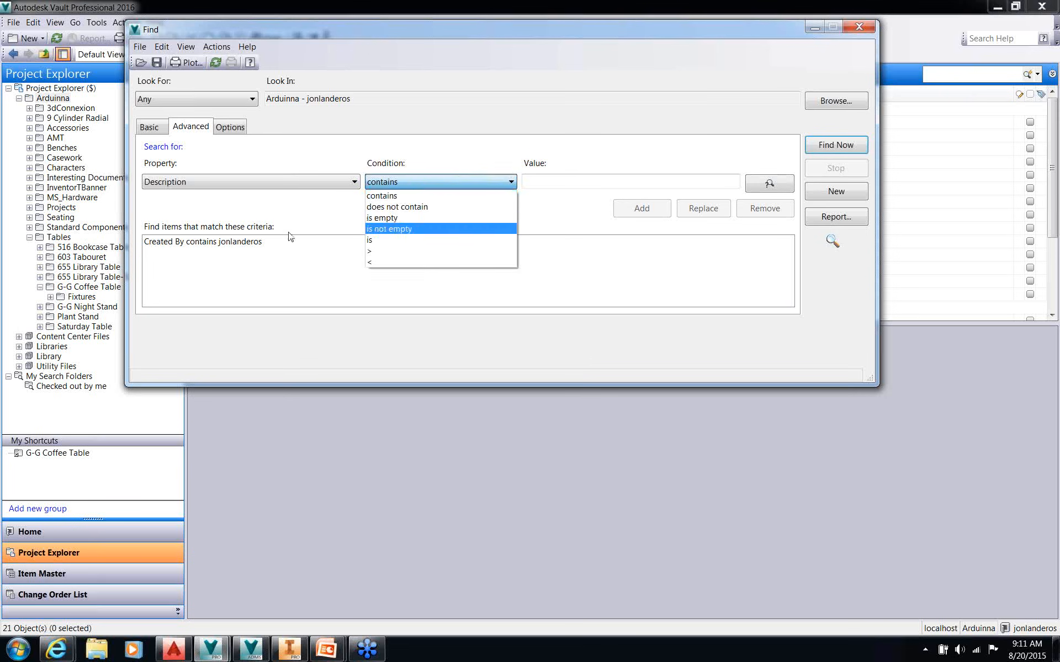
click(482, 217)
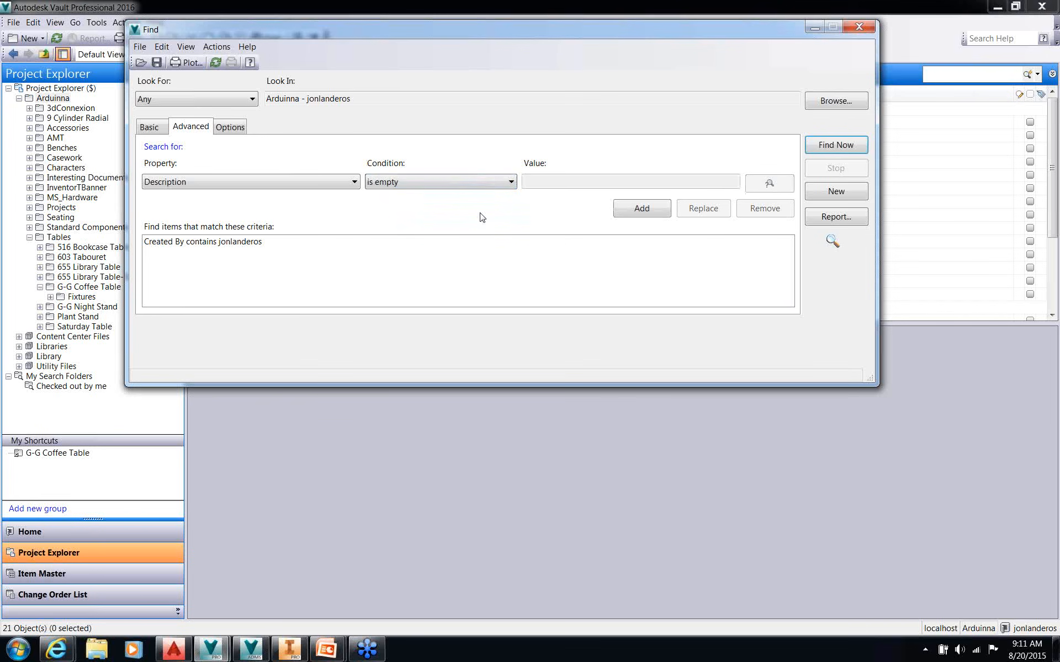
click(624, 208)
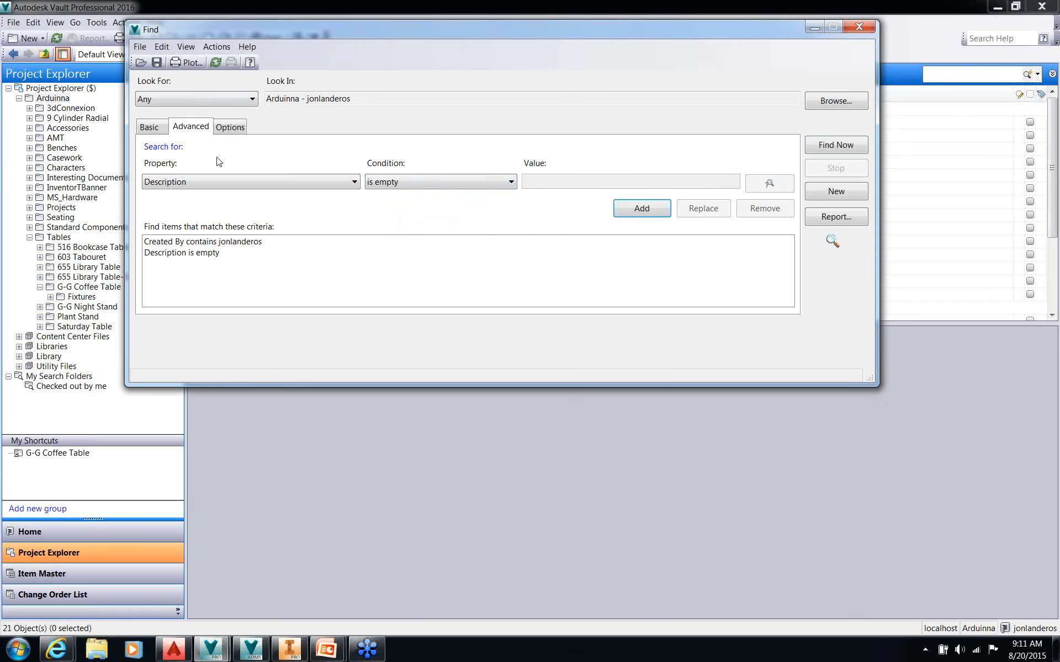
Add a criterion that File Name contains "cloudlift" and run the advanced search
click(324, 181)
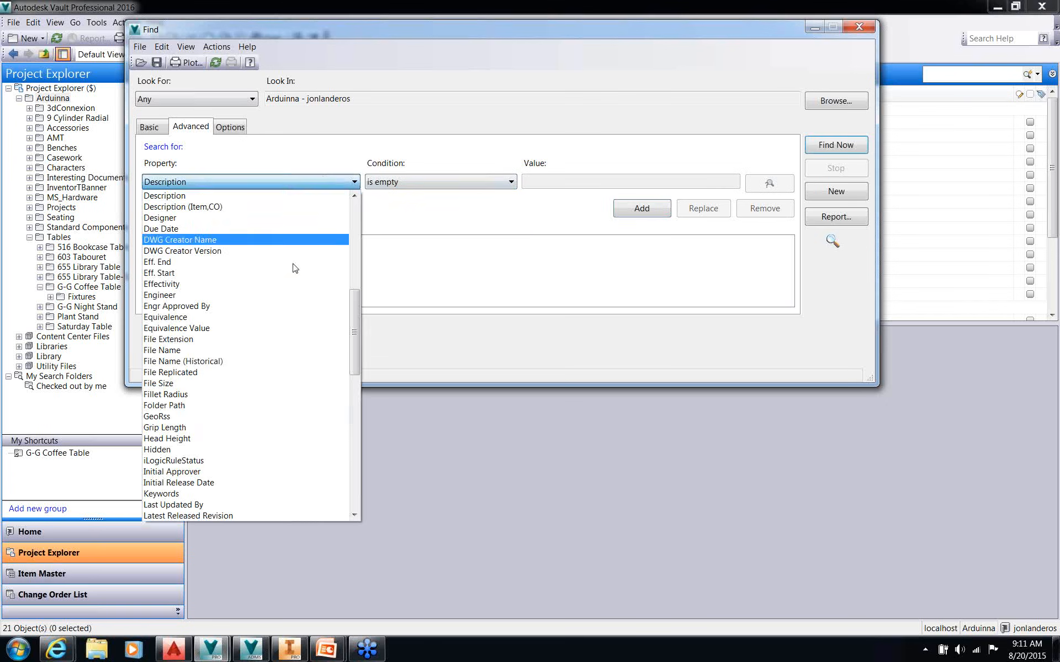
click(273, 345)
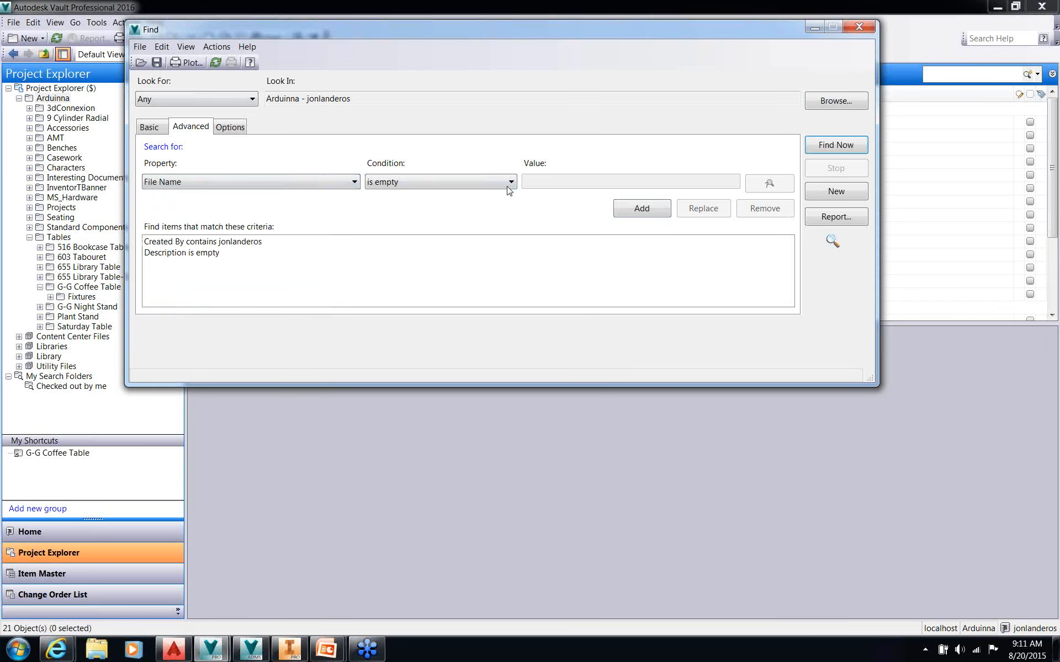
click(478, 182)
click(466, 196)
click(556, 186)
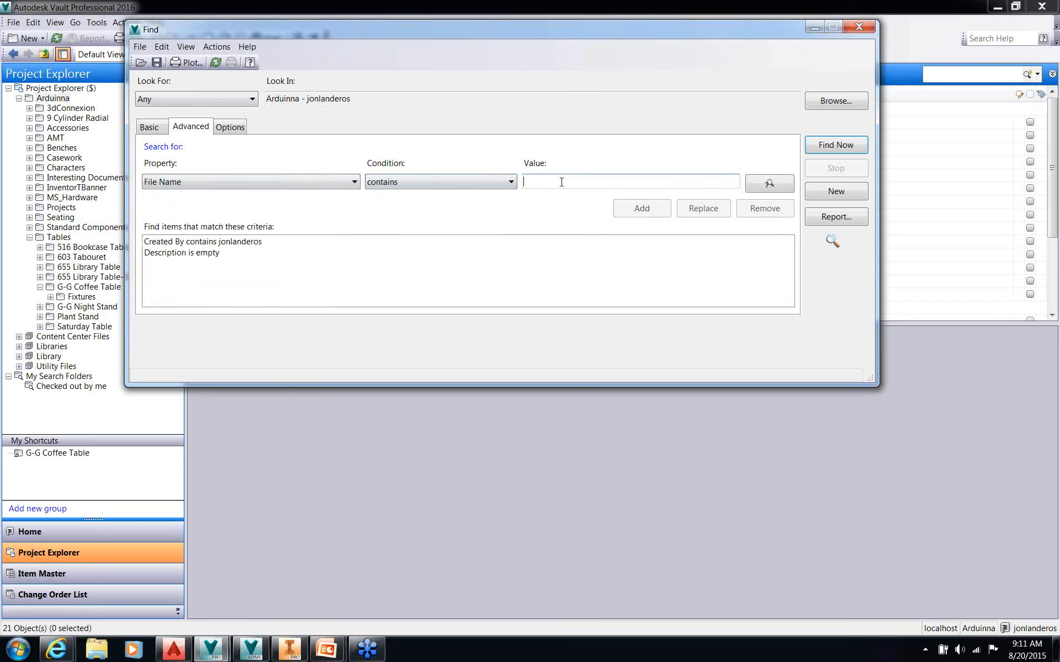
text(cloudlift)
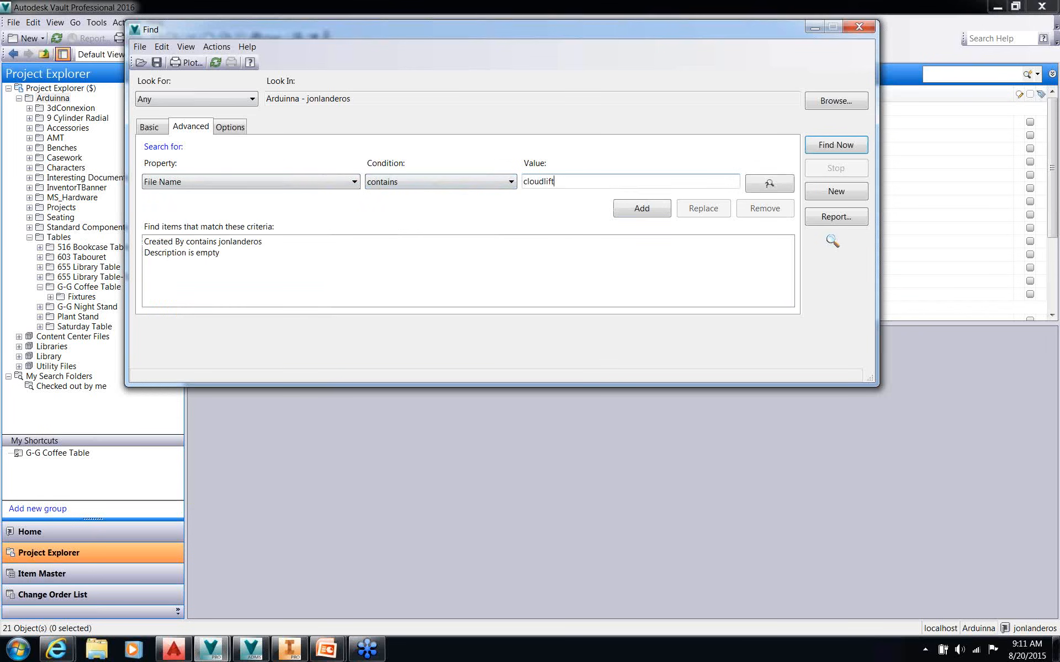
click(641, 208)
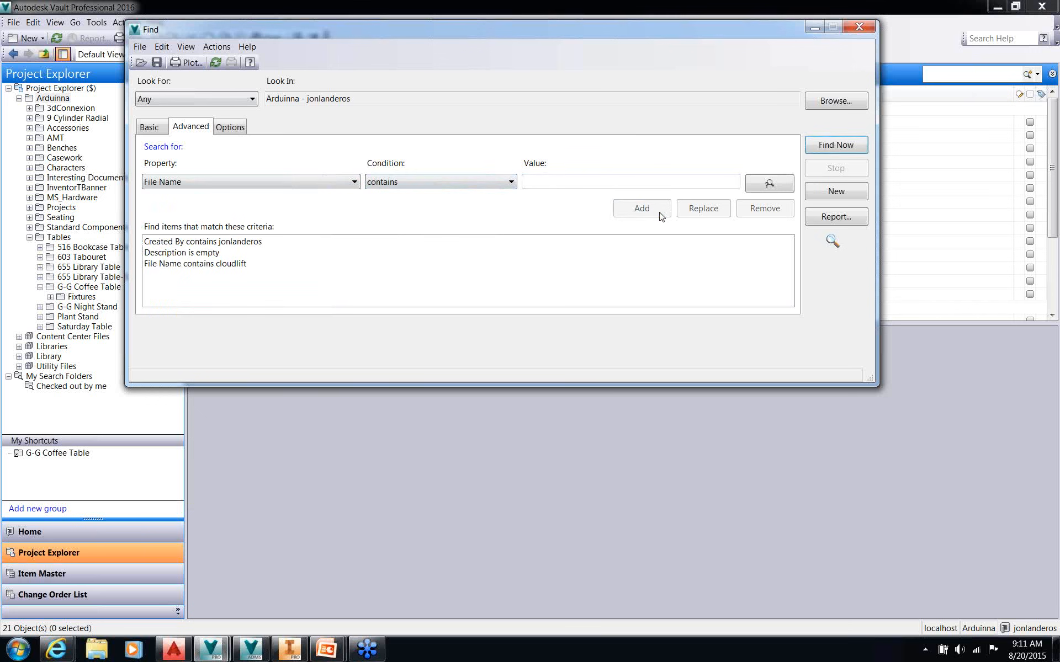
click(840, 146)
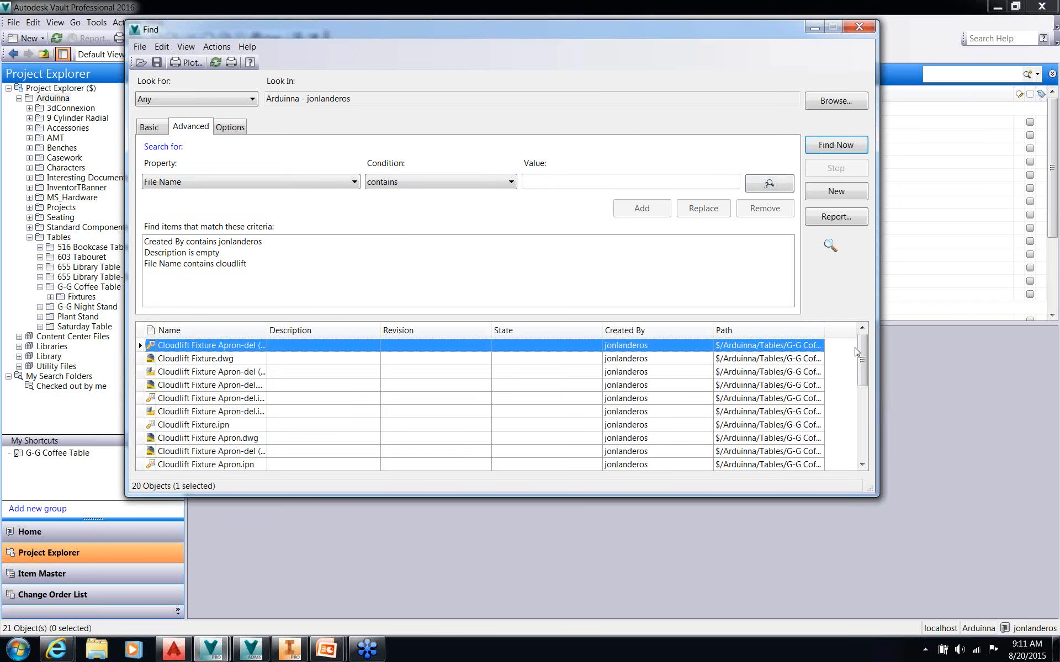
Save the search as a folder, naming it "No Descriptions" followed by the author's user name, and close the Find window
mouse_move(861, 356)
mouse_down()
mouse_move(863, 436)
mouse_move(862, 353)
mouse_up()
click(161, 64)
text(No Descrit)
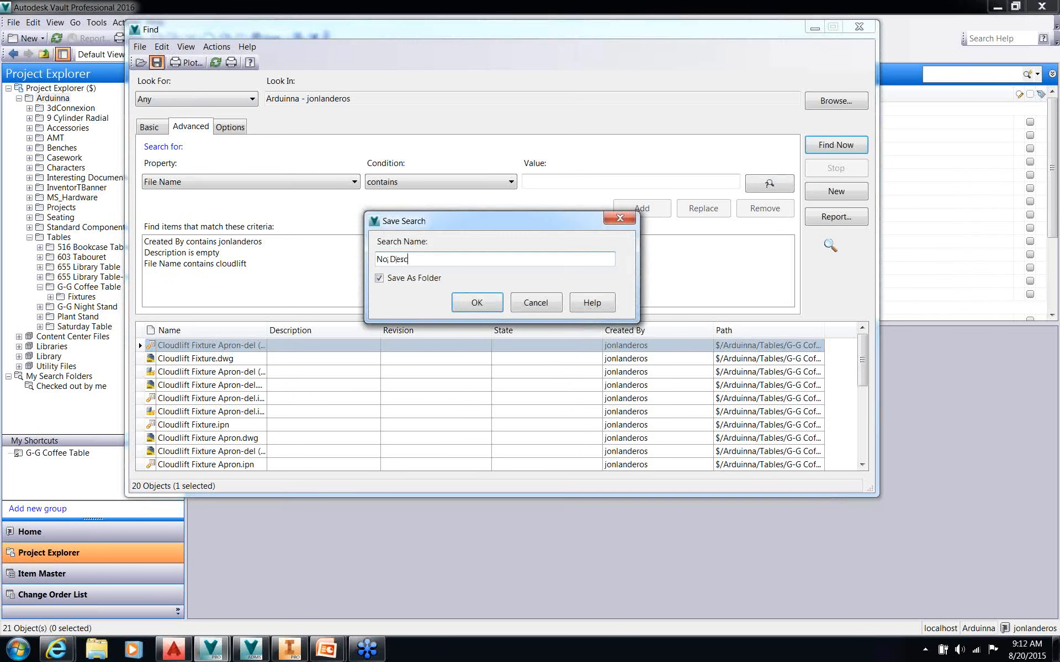
key(BackSpace)
text(ptions Jonlanderos)
click(470, 310)
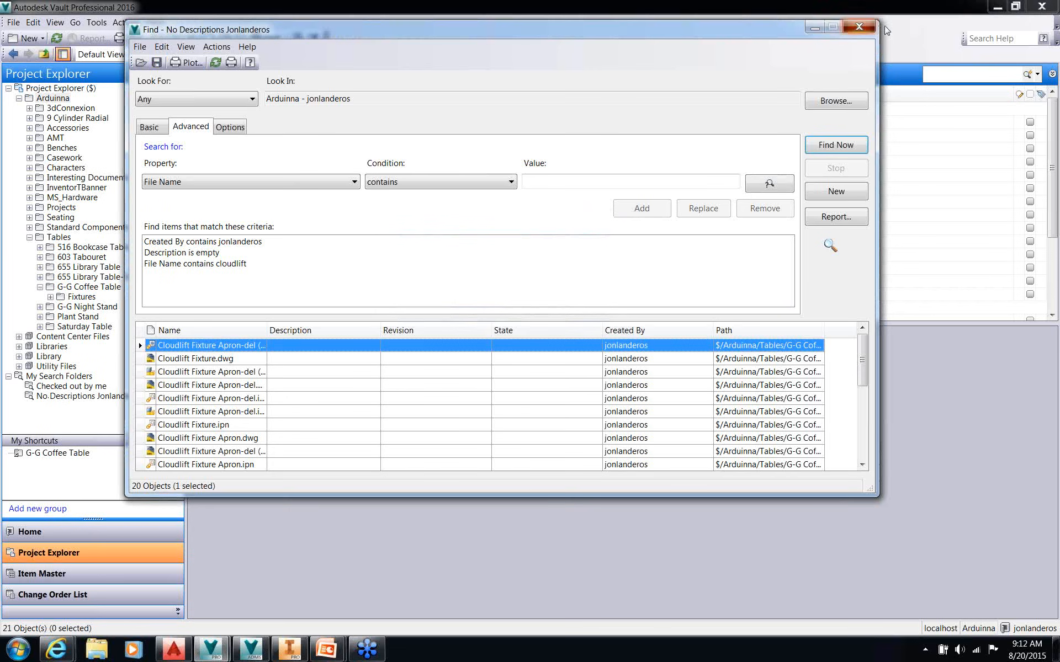
click(859, 26)
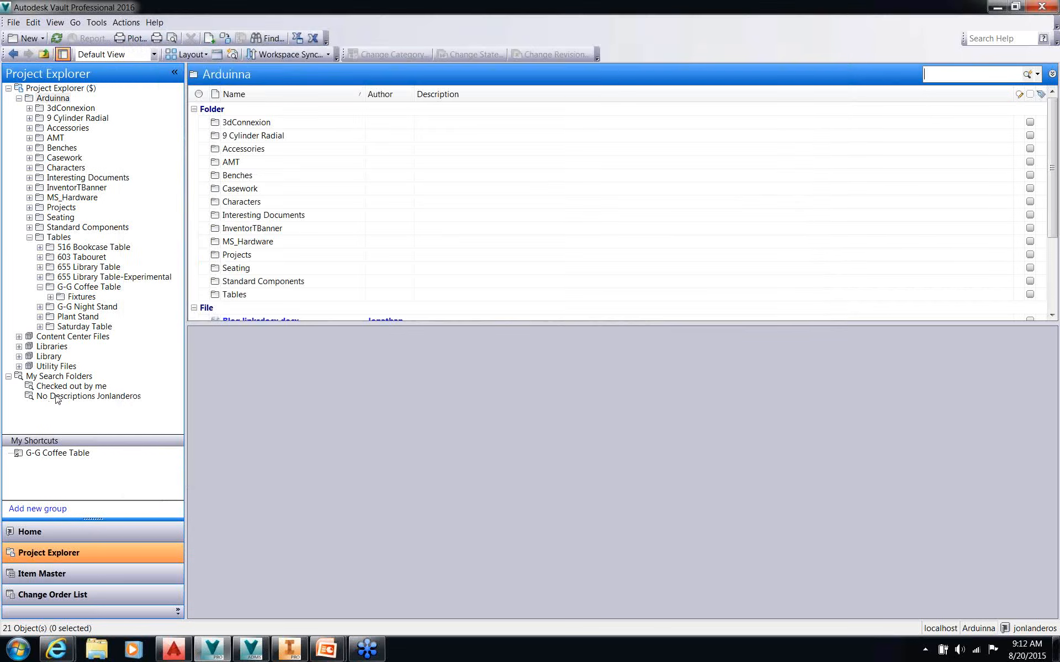
View the saved No Descriptions search folder and the Checked out by me folder, return to No Descriptions and enlarge its results list
click(68, 398)
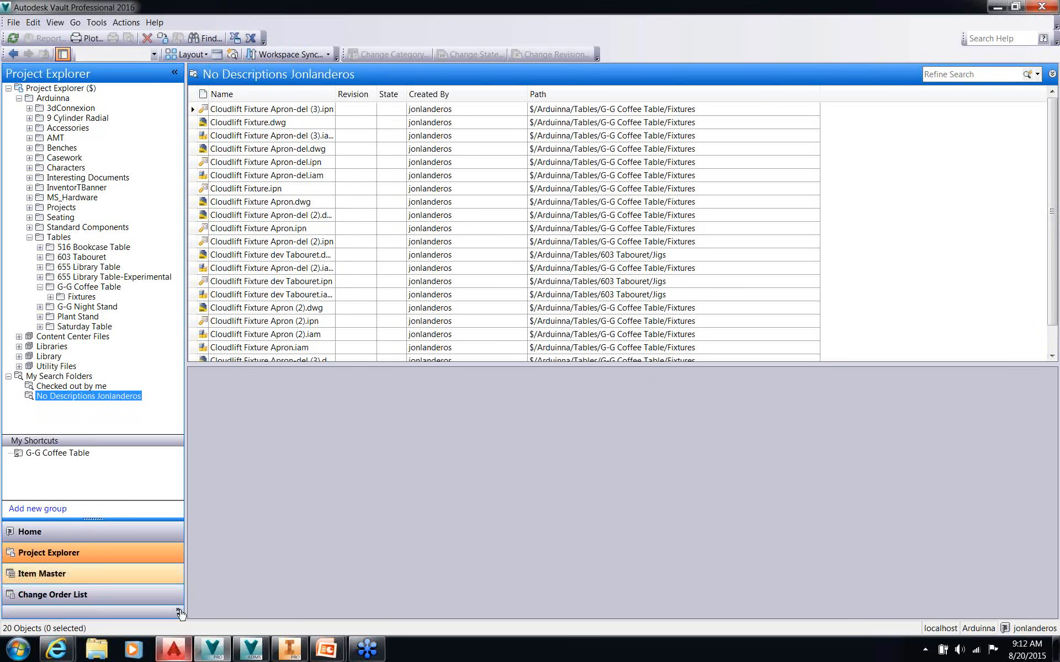
click(100, 387)
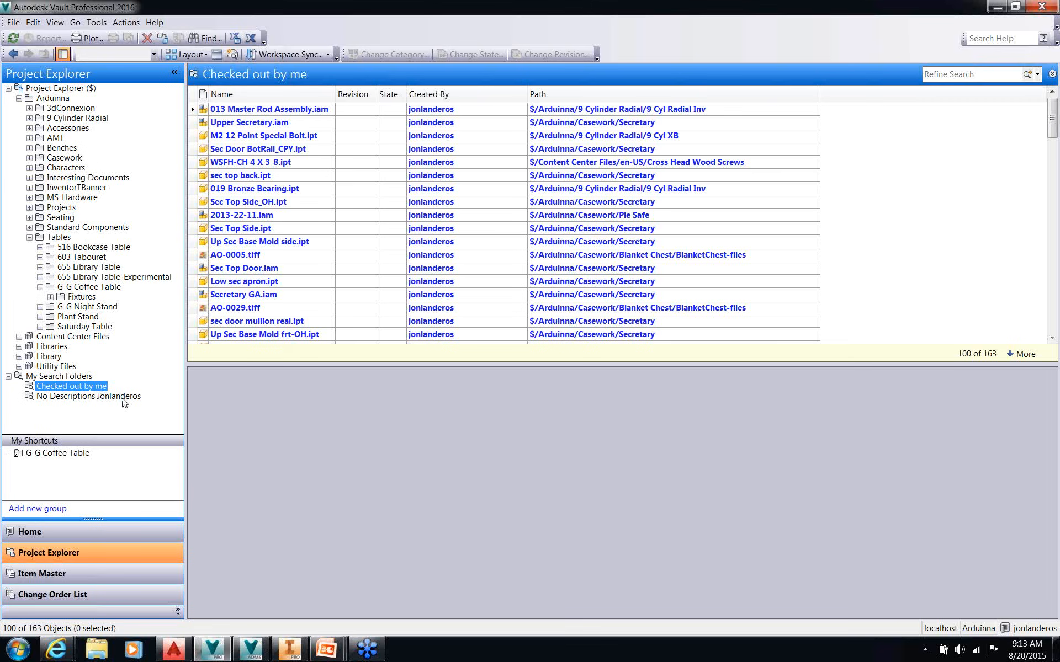
click(123, 396)
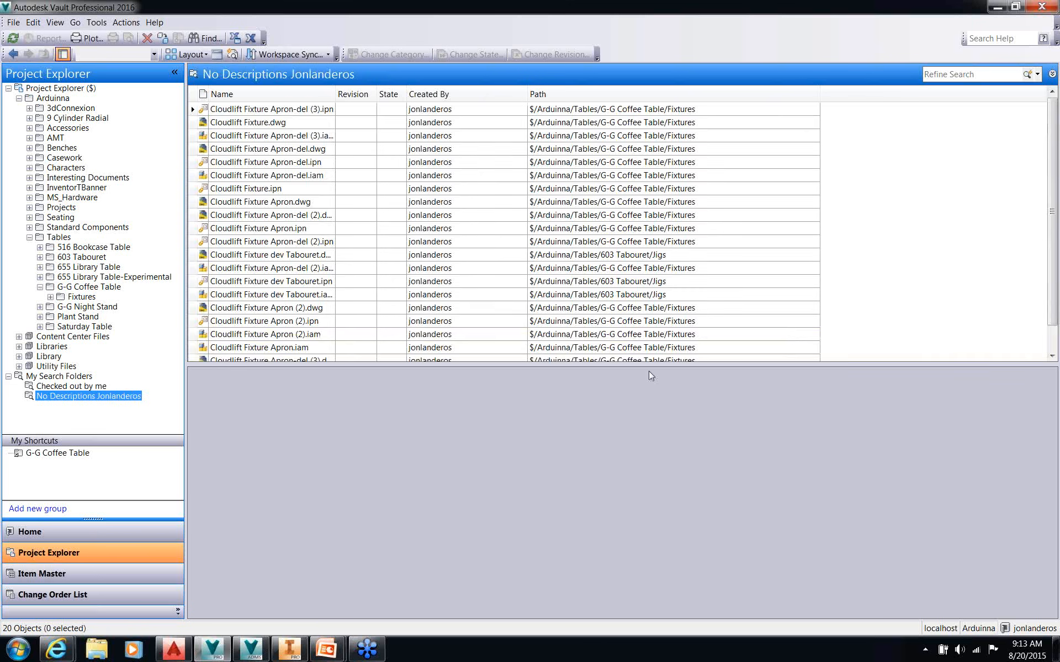
drag(653, 367, 656, 477)
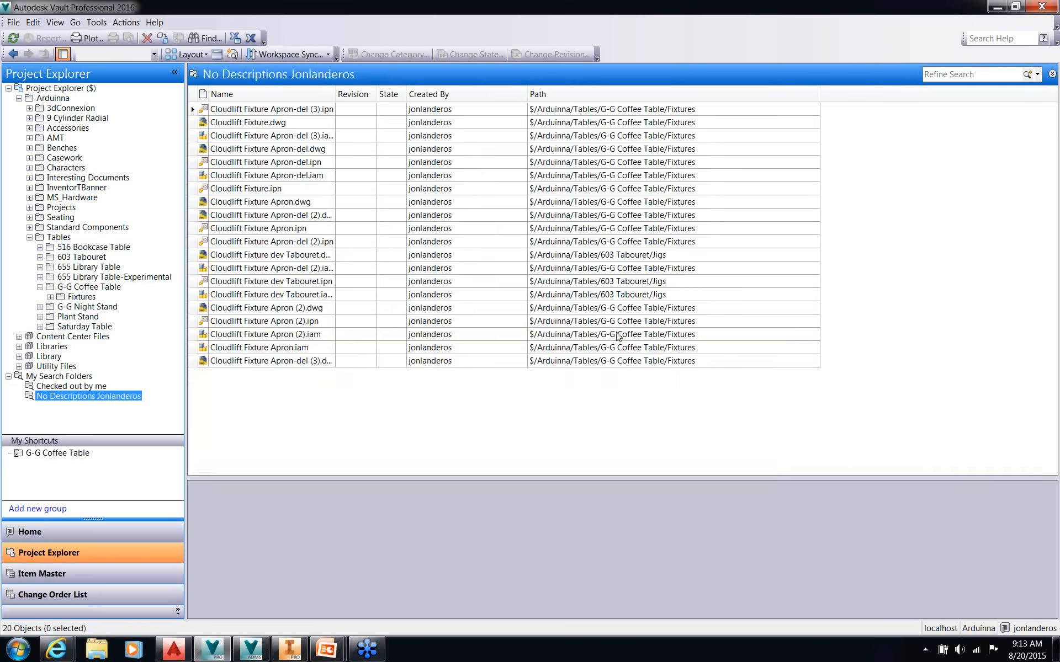
Customize the search folder's list view by adding the Description field from the Any field set to the displayed columns
right_click(476, 93)
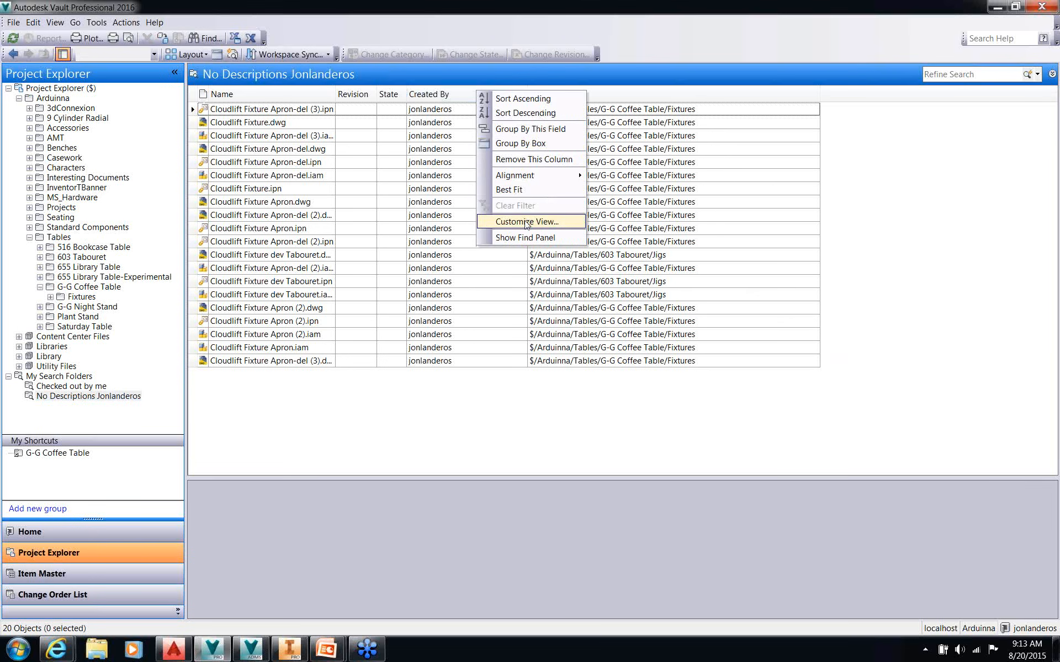
click(526, 222)
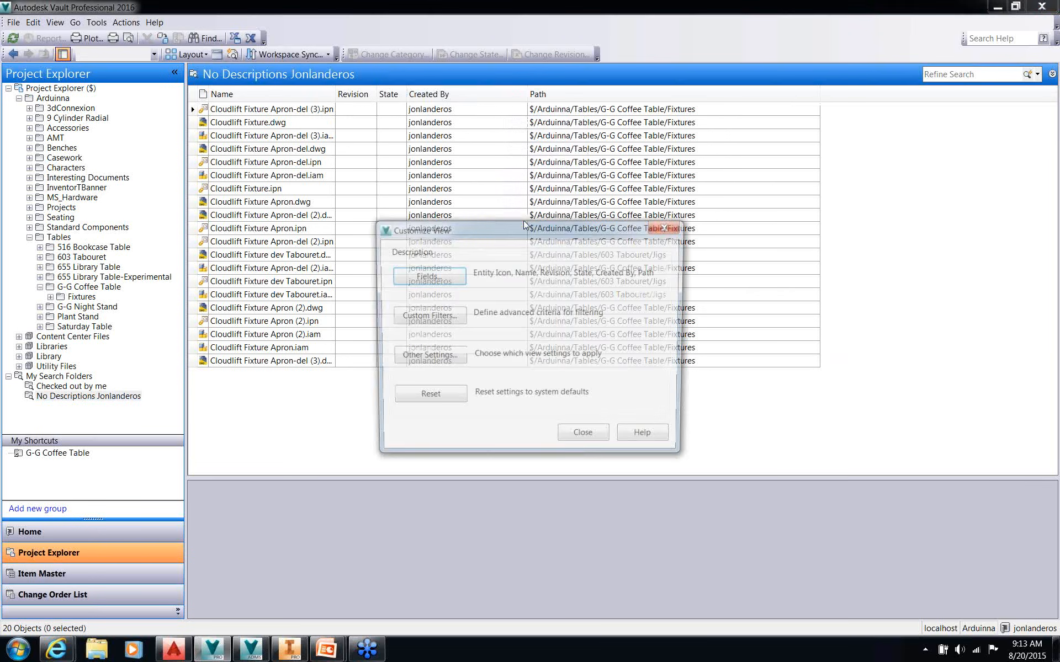
right_click(437, 95)
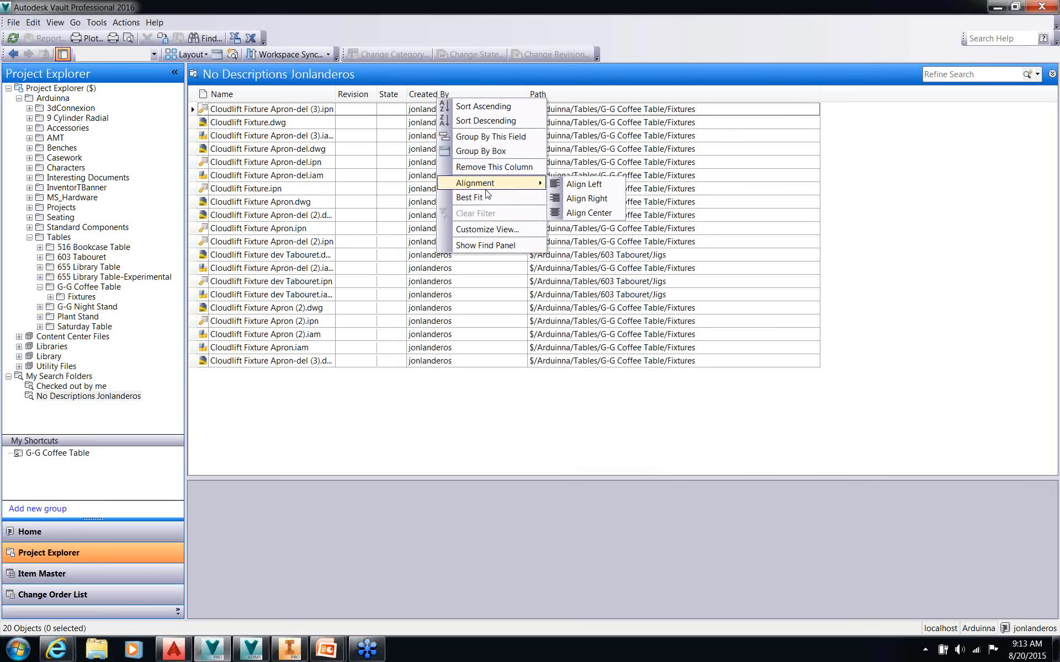
click(497, 234)
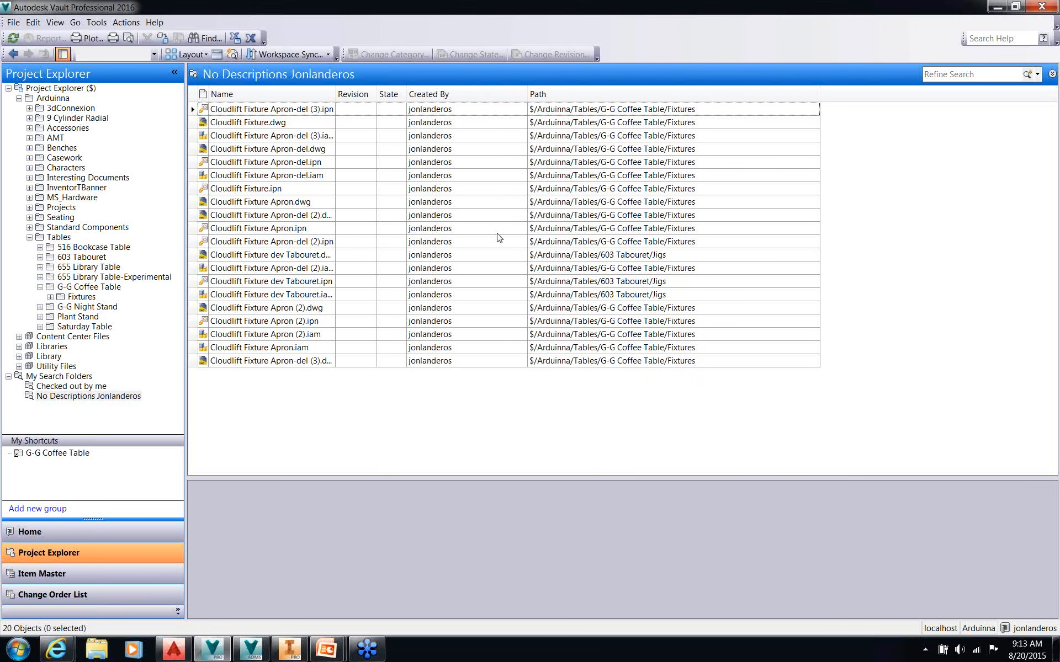
click(452, 280)
scroll(465, 344, down, 2)
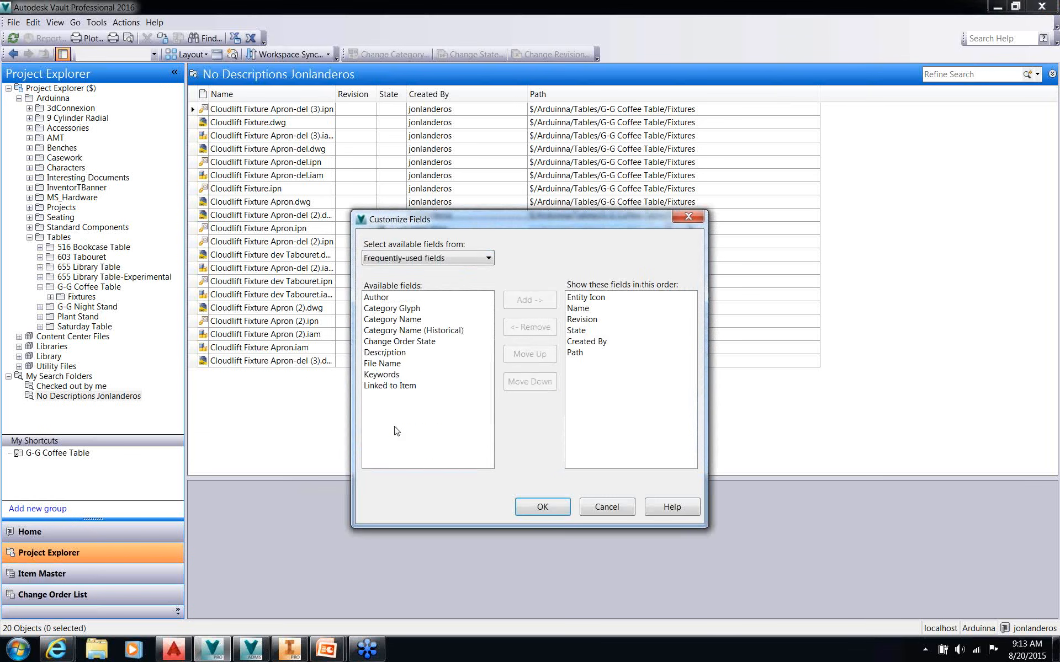
click(421, 258)
click(397, 274)
click(399, 407)
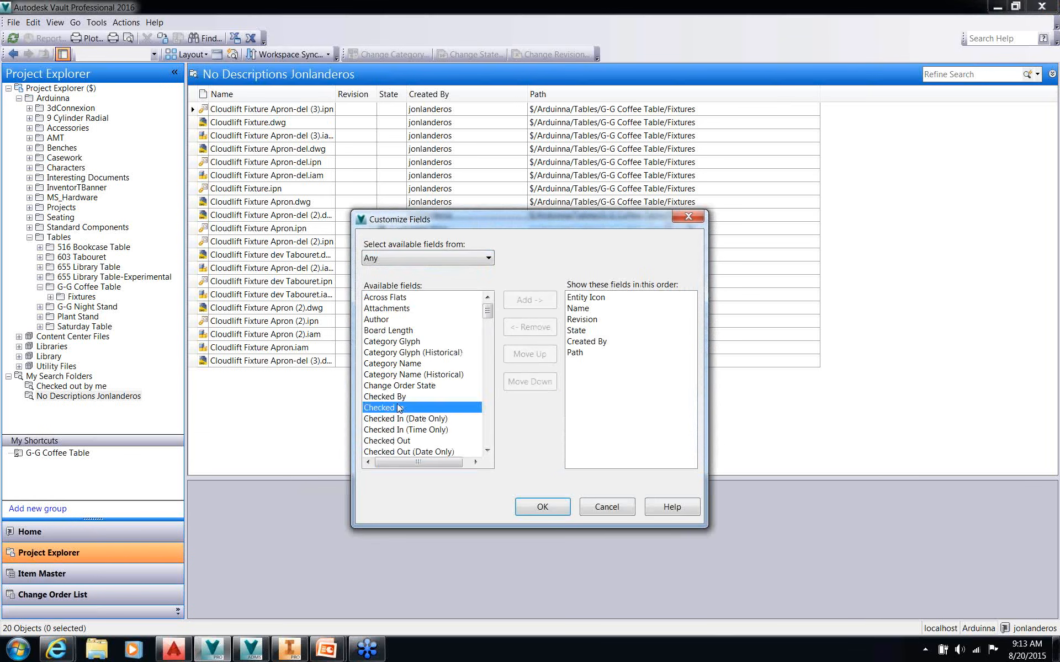
click(488, 434)
click(488, 434)
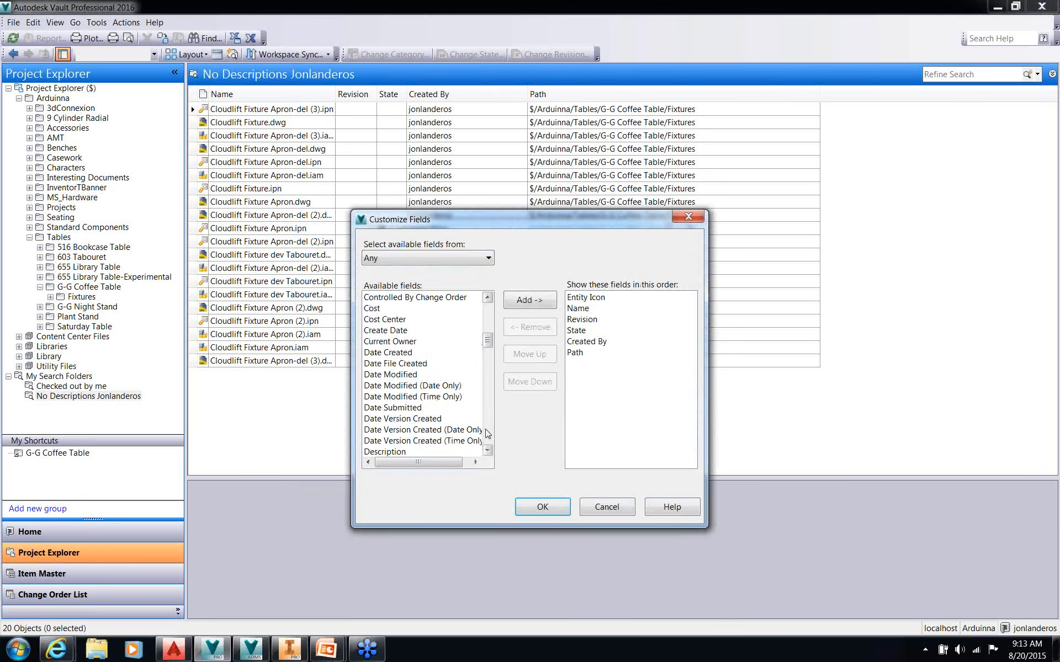
click(395, 451)
click(529, 300)
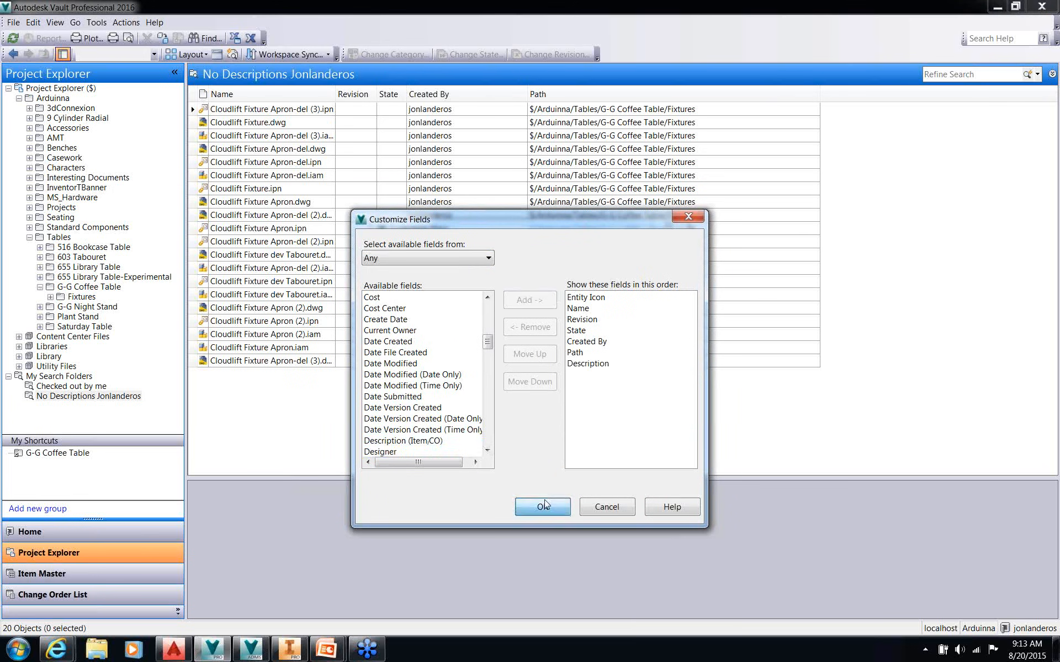
click(543, 505)
click(650, 438)
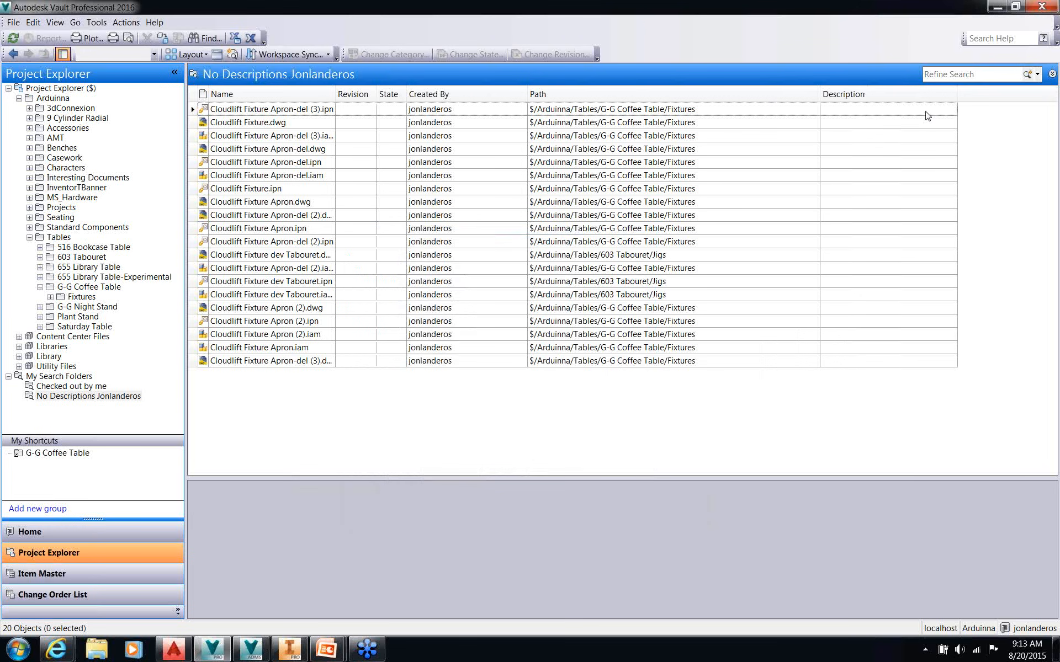
Select all files in the No Descriptions folder, open them for property editing and view the selectable properties without changing the set
click(324, 113)
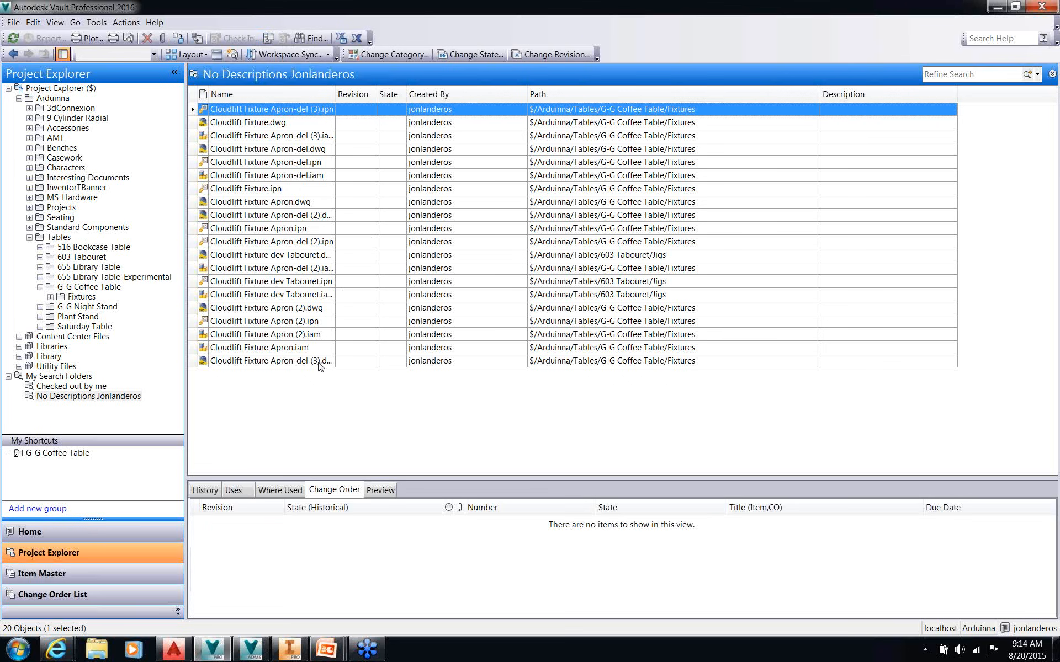
shift+click(319, 364)
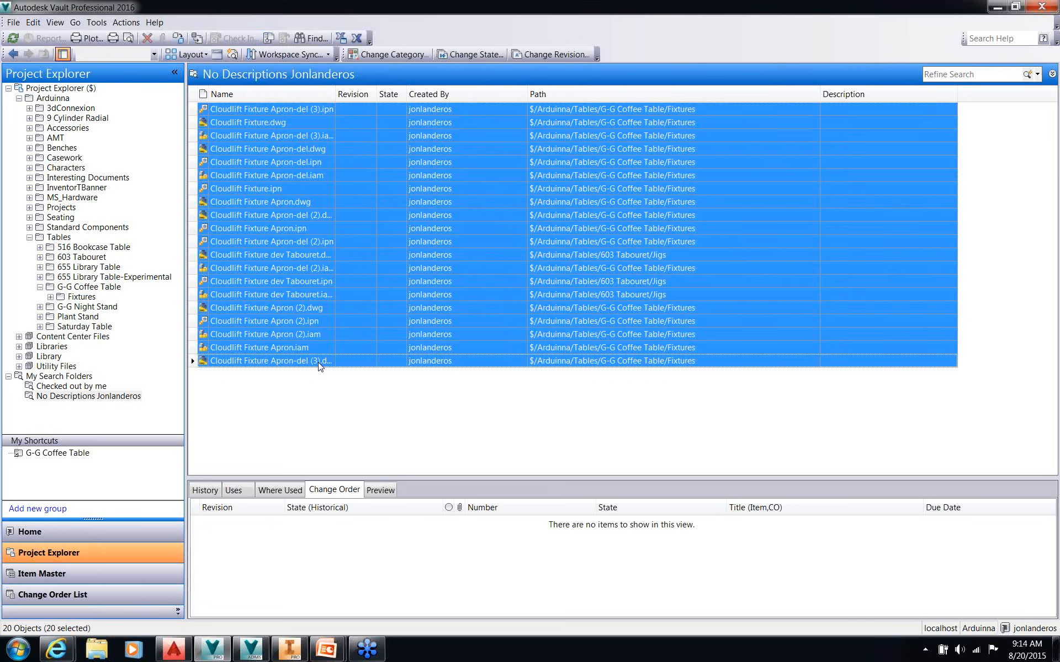
click(33, 22)
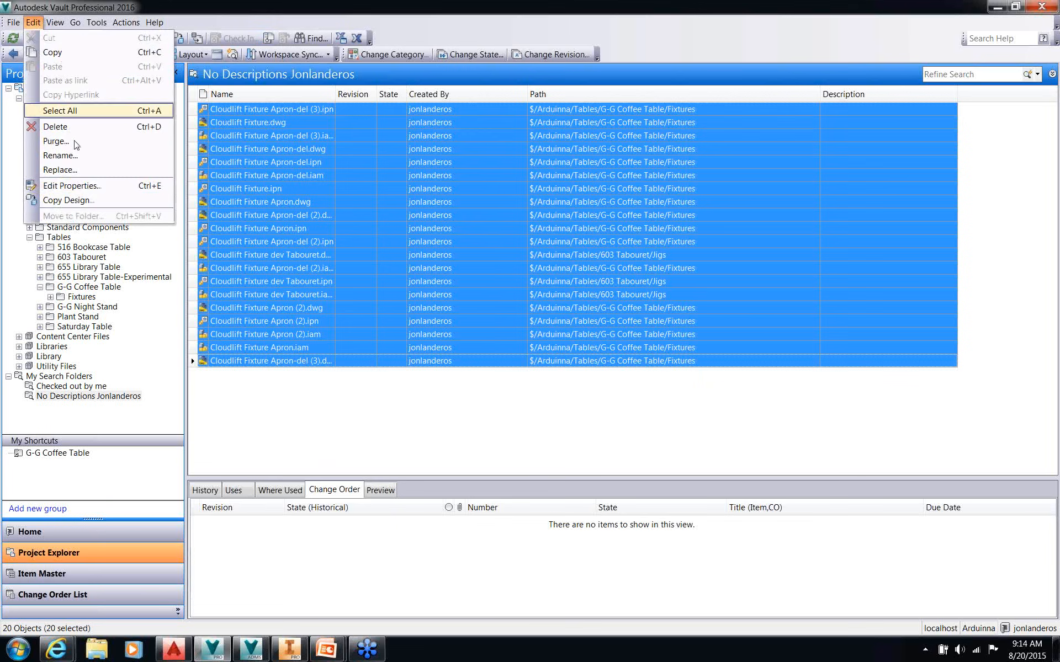
click(76, 187)
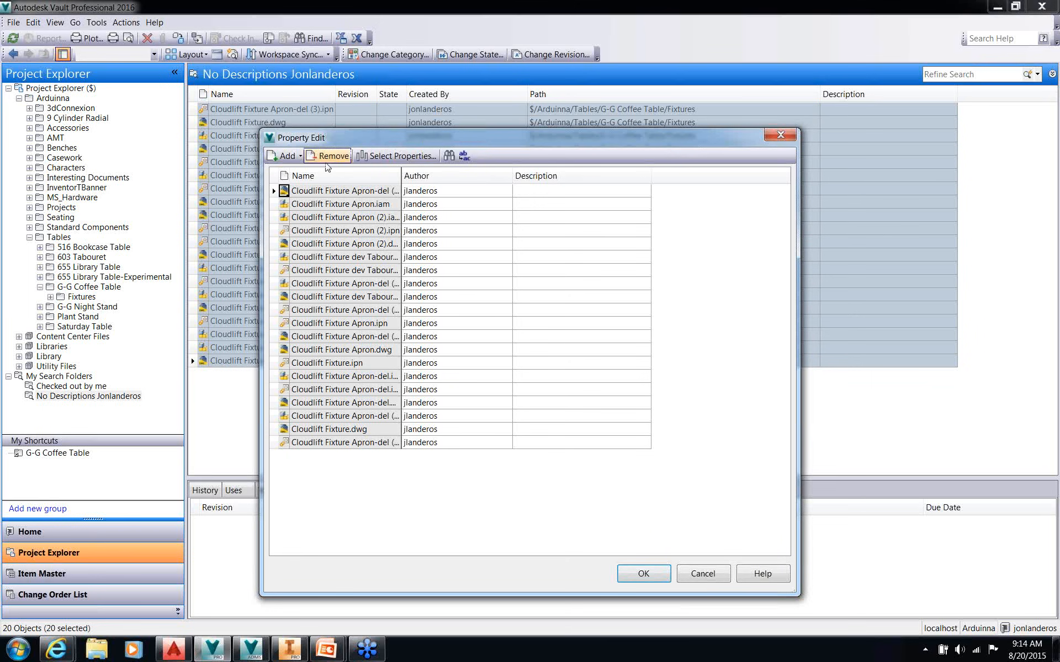
click(400, 157)
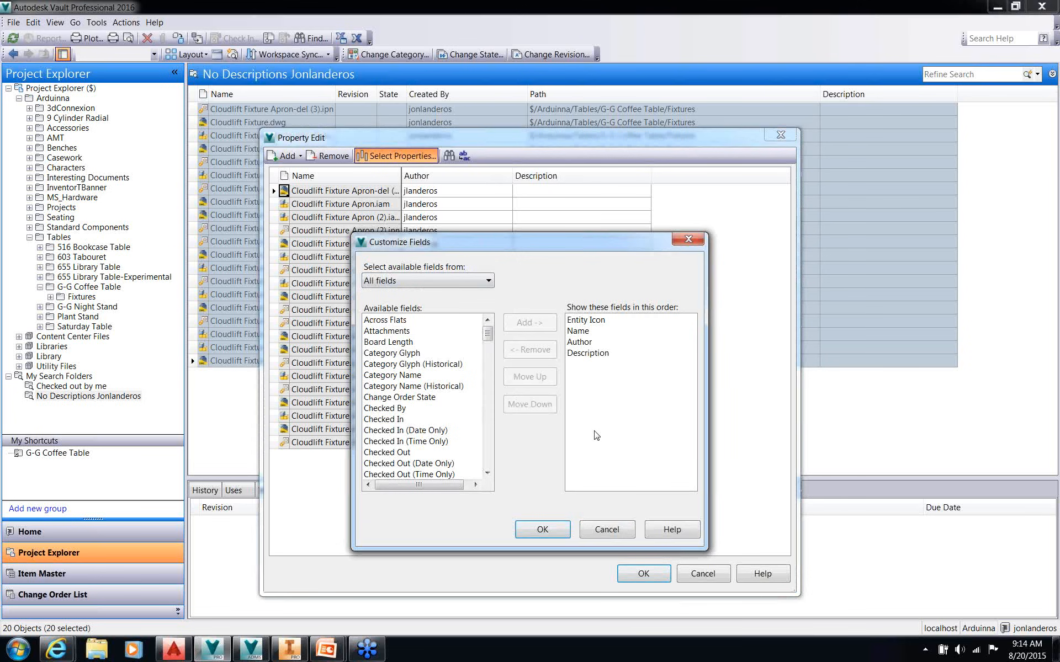
click(611, 540)
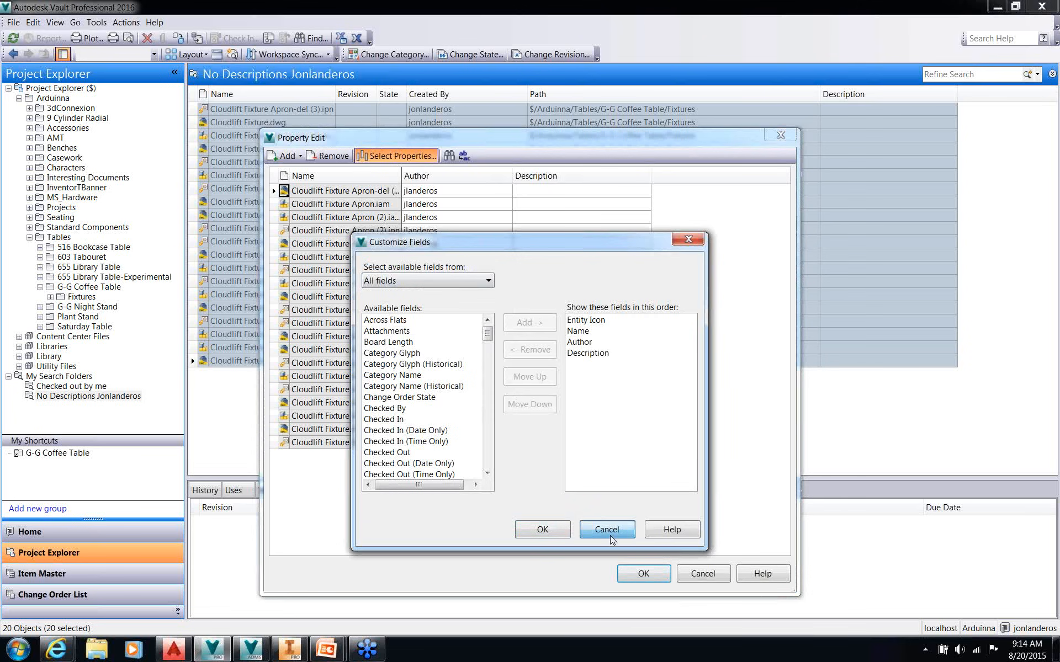
Set the Description of all listed files to "Cloudlift Router Jig", apply the property edit and close the results report
text(C)
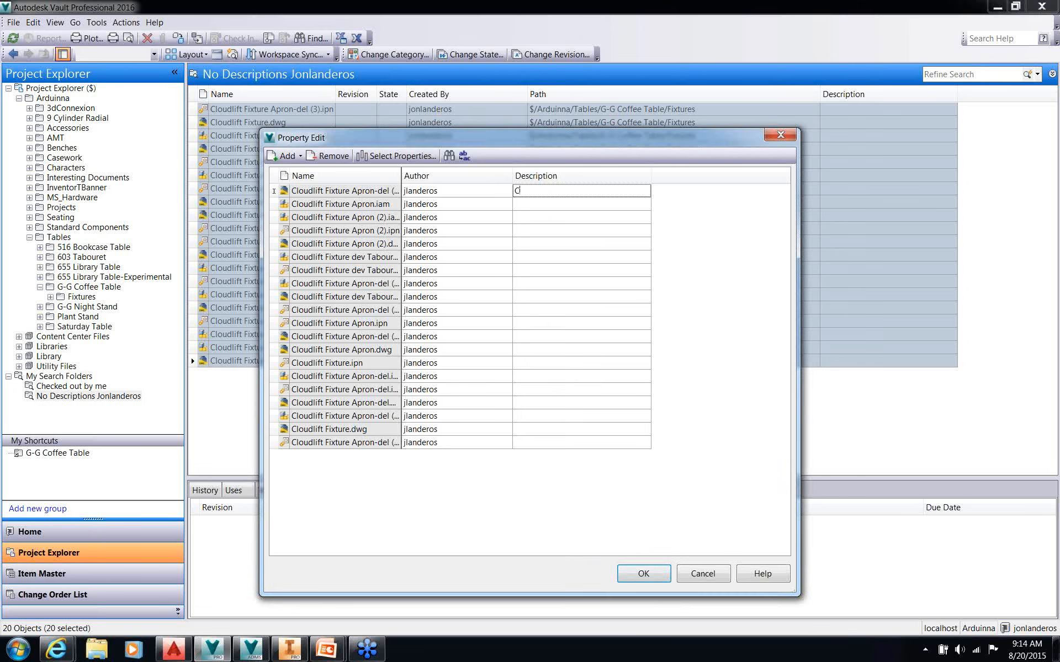
text(loudlift Router Jig)
key(Return)
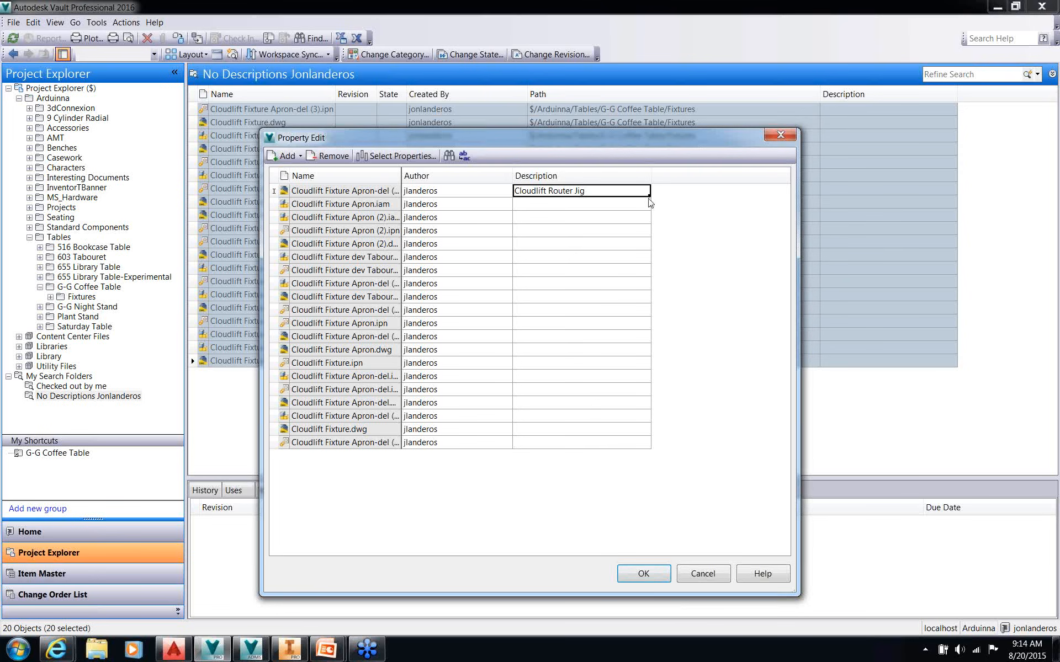
drag(650, 193, 622, 445)
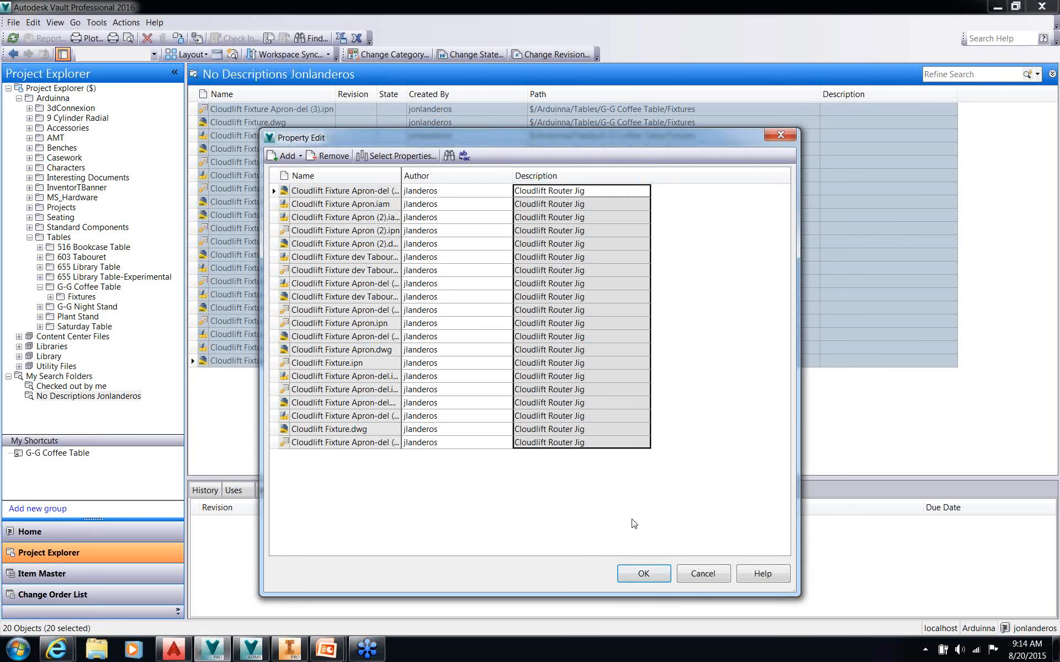
click(643, 574)
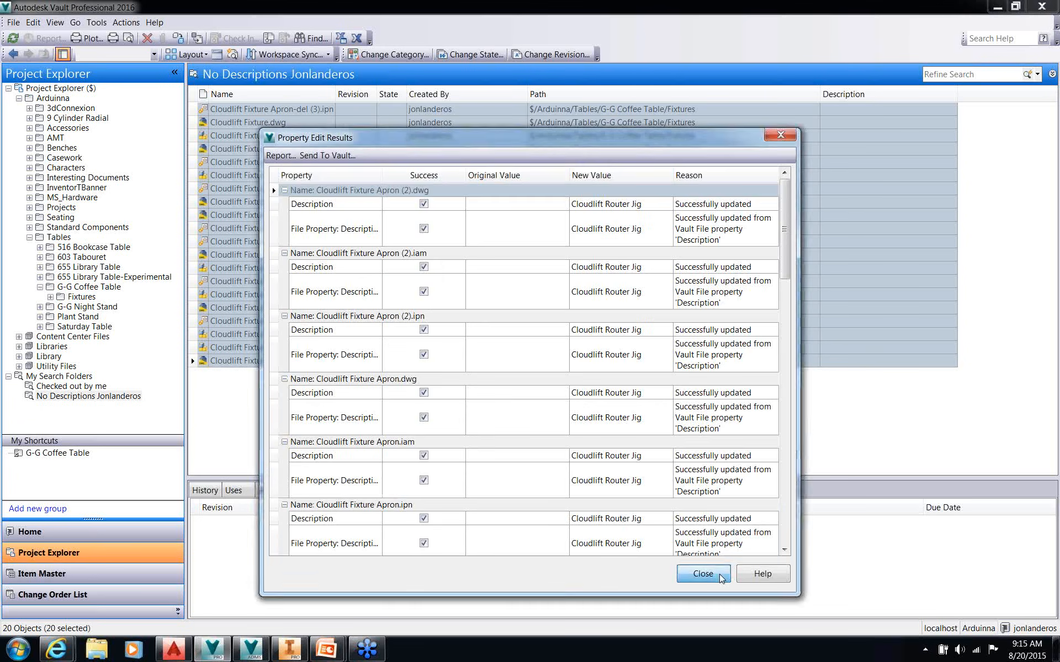
click(719, 575)
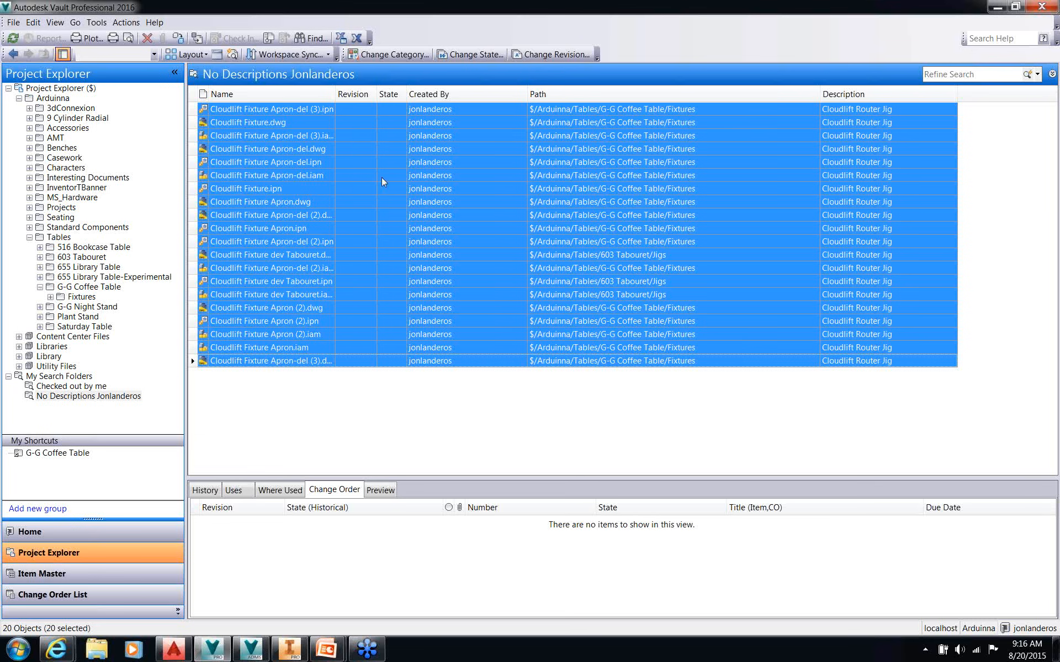
Create shortcuts to Cloudlift Fixture.dwg, Cloudlift Fixture dev Tabouret.dwg and the Cloudlift Fixture Apron-del (3) drawing
right_click(411, 166)
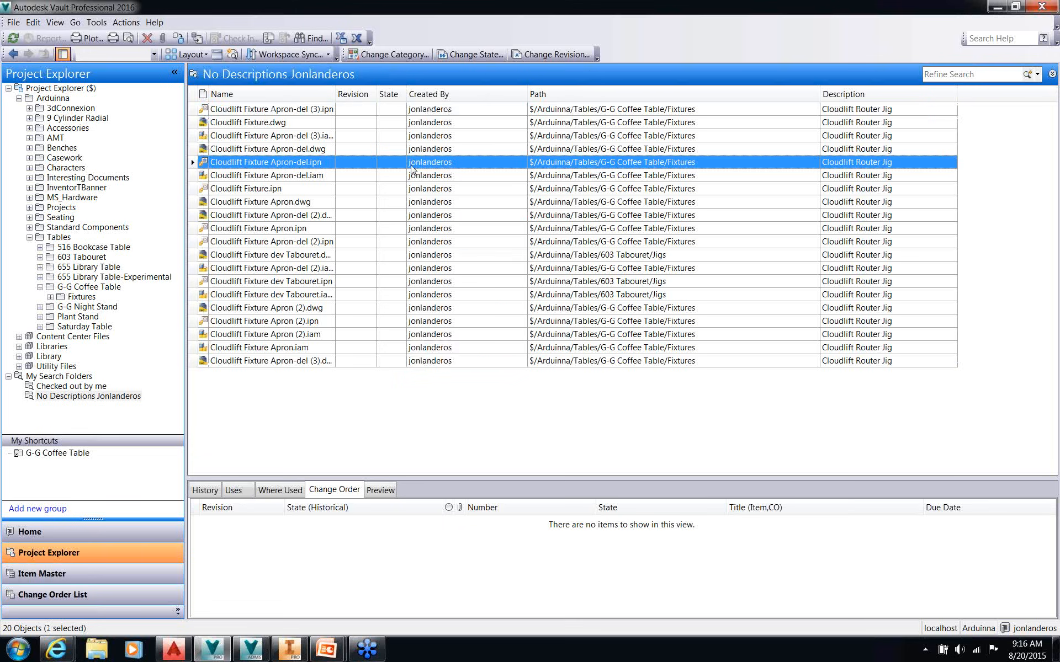
right_click(411, 169)
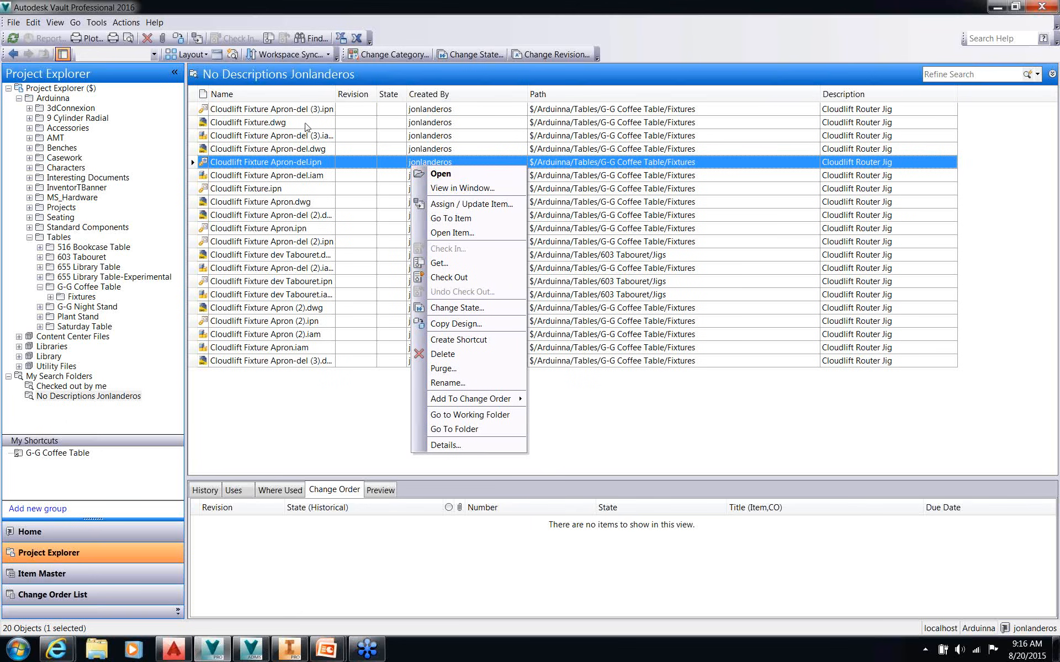
right_click(306, 125)
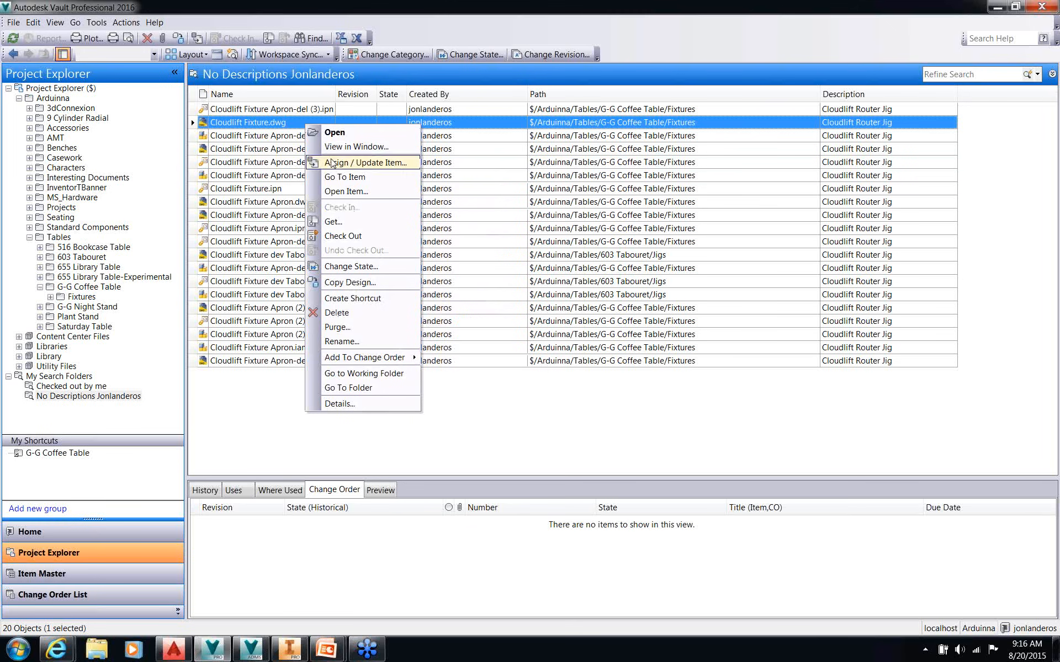
click(353, 298)
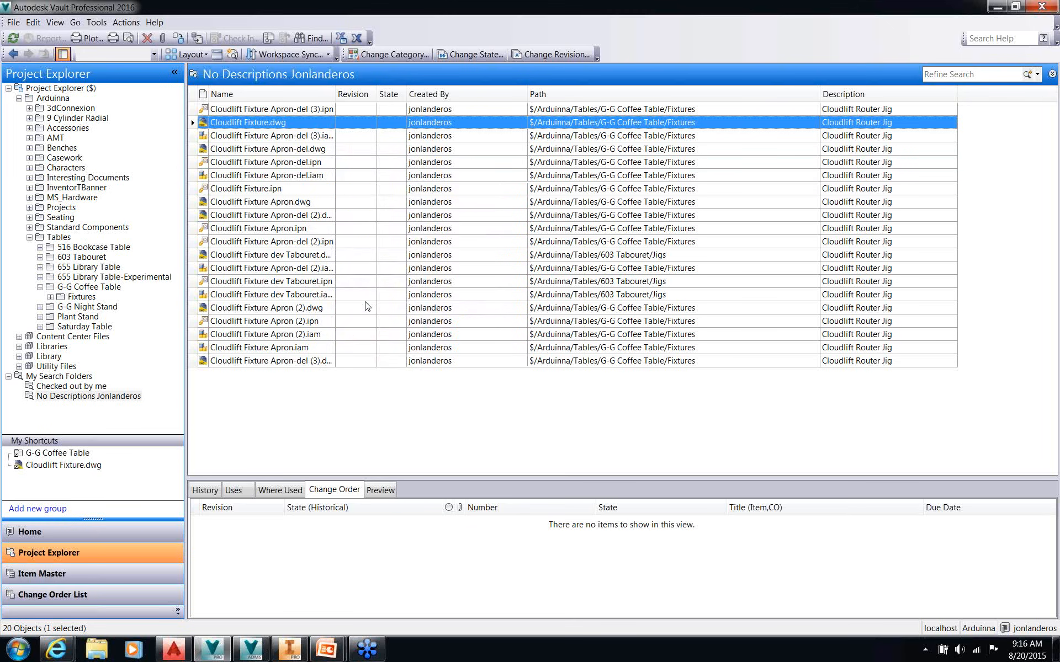
right_click(253, 258)
click(310, 439)
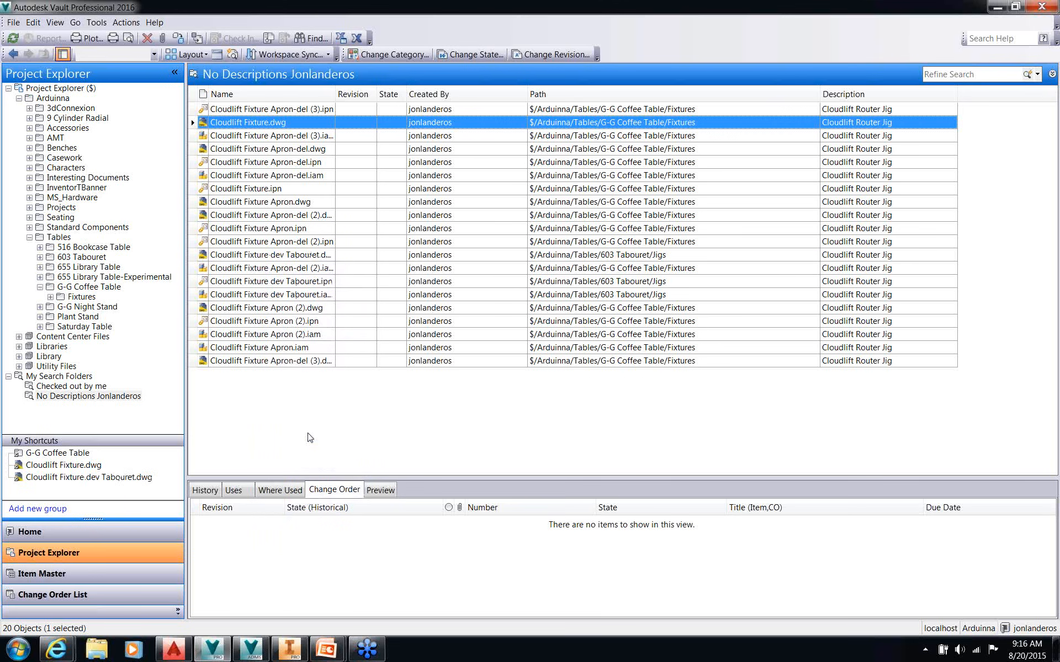
click(280, 362)
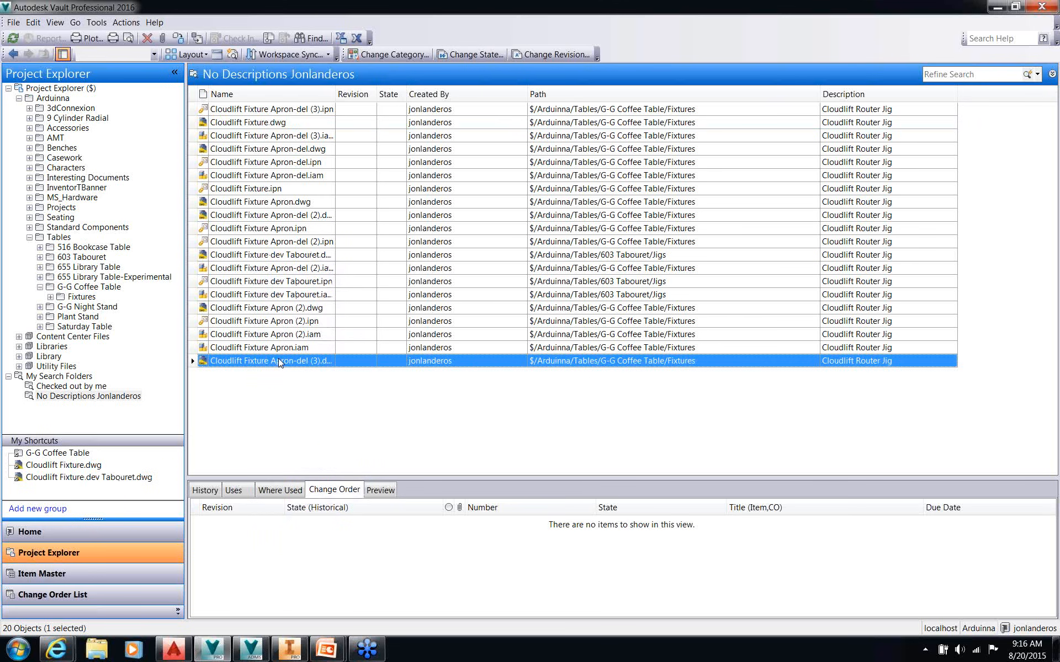
right_click(280, 362)
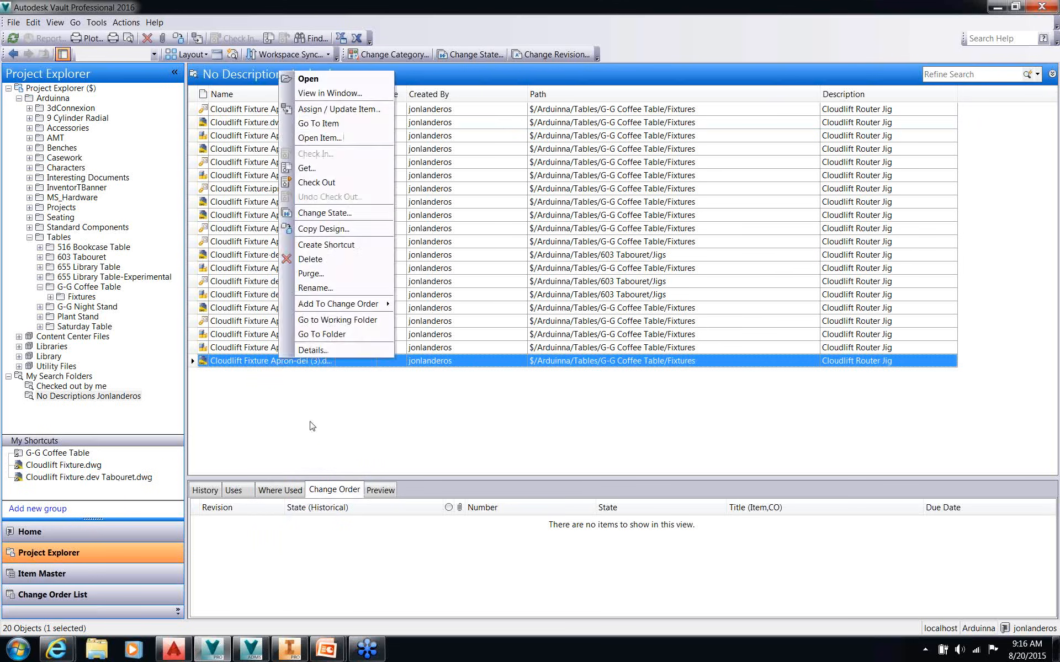
click(333, 240)
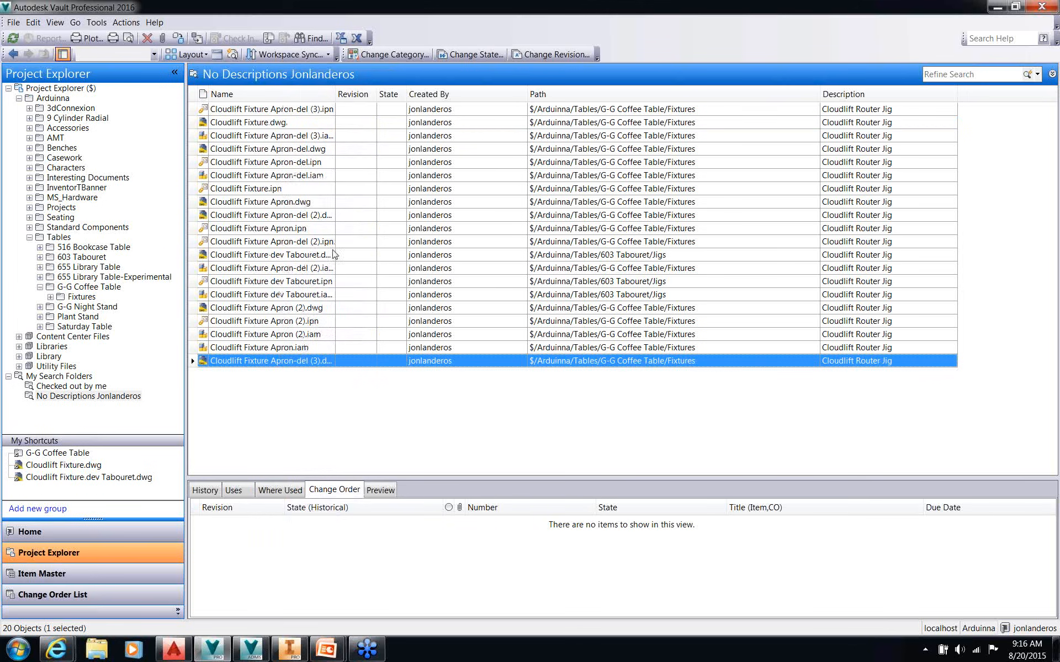
Follow the G-G Coffee Table, Cloudlift Fixture.dwg and Cloudlift Fixture dev Tabouret.dwg shortcuts to their locations in the vault
click(66, 454)
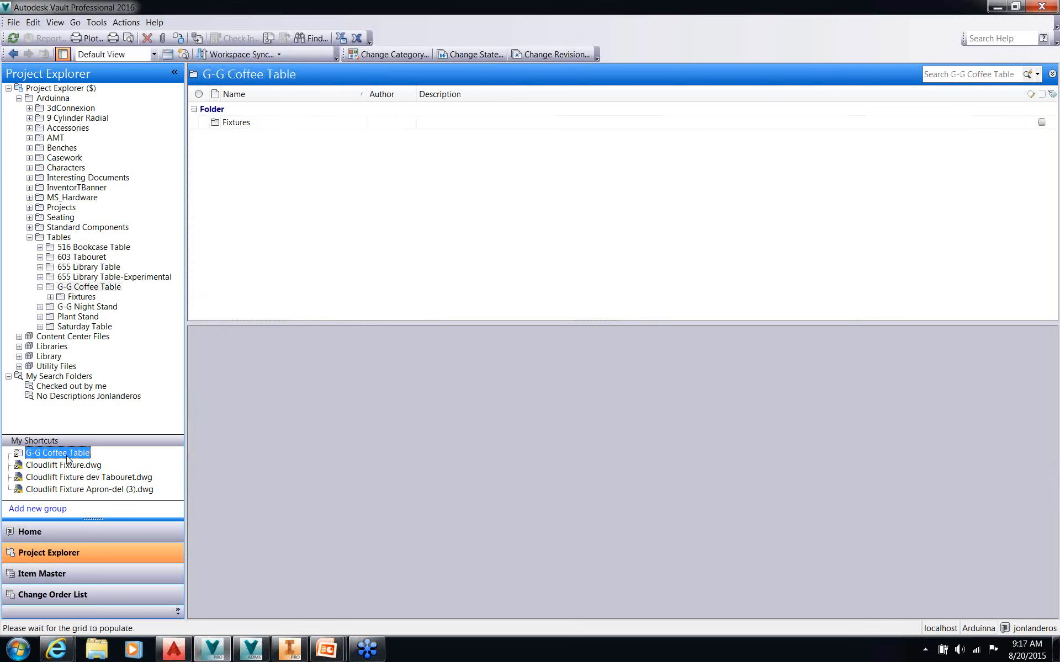
click(71, 464)
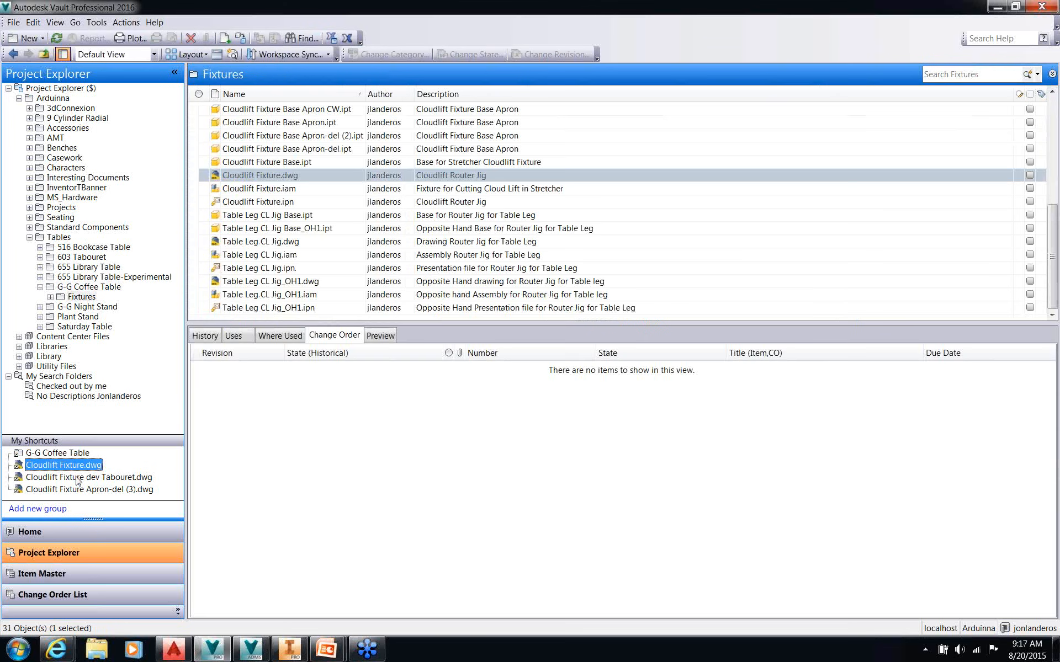
click(67, 478)
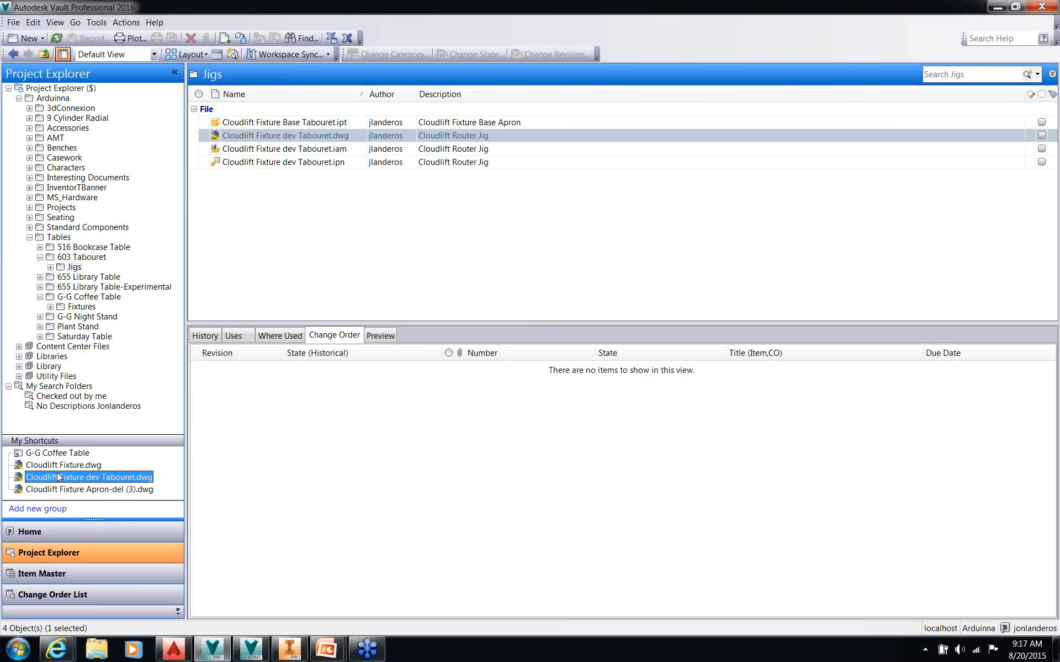
Switch to Inventor and log in to the Arduinna vault on localhost with the Vault account
click(297, 650)
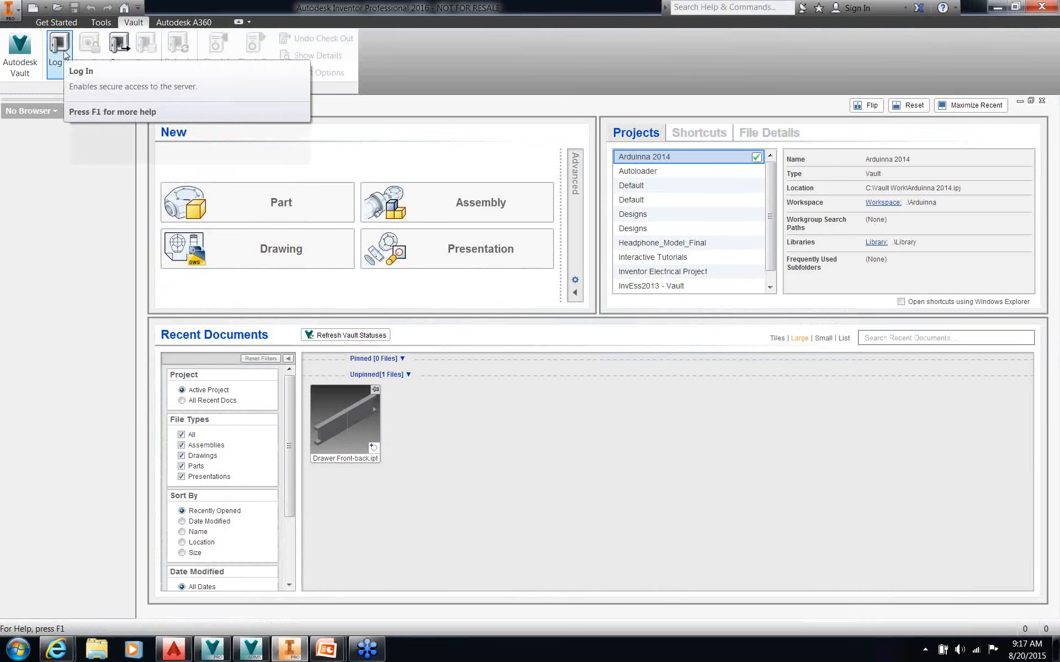
click(65, 55)
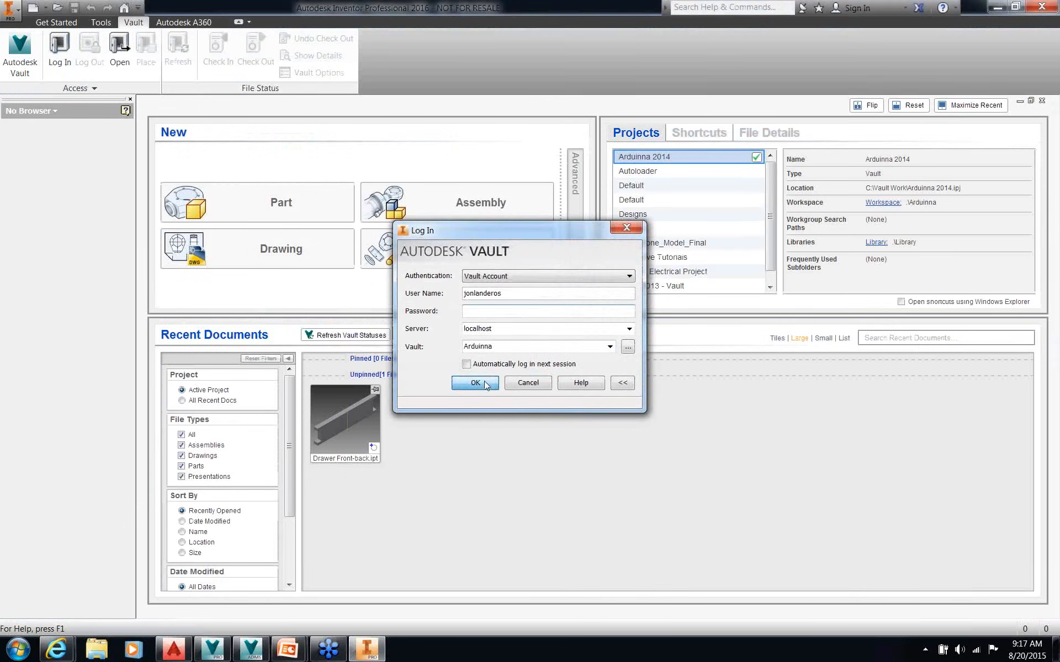
click(485, 384)
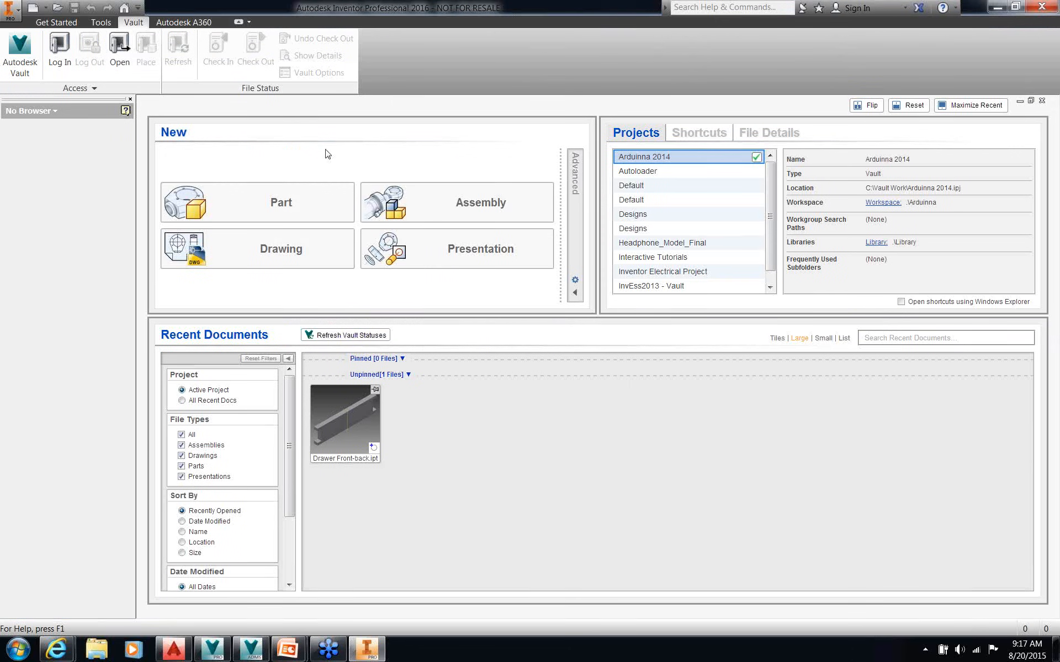
Start opening a file from the vault and search all files, including subfolders, for "green"
click(120, 47)
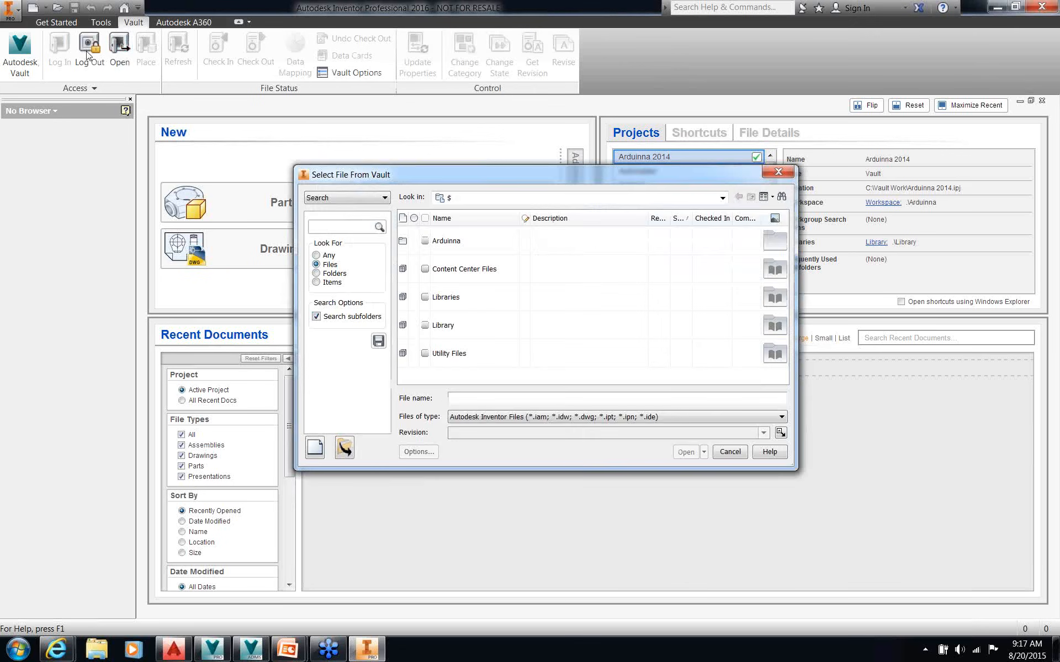
click(341, 227)
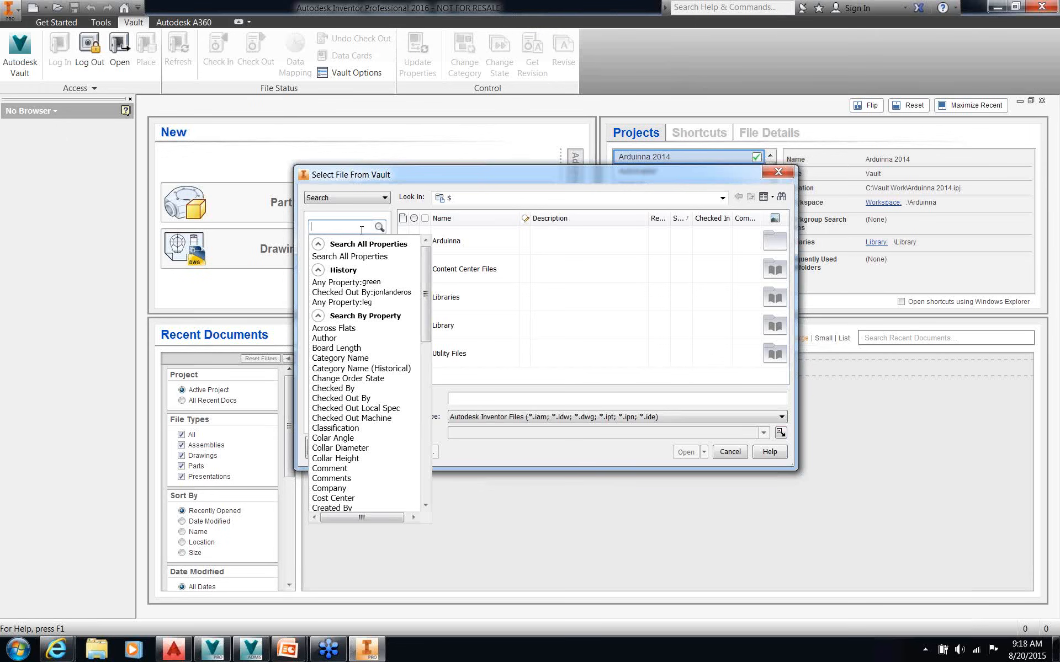
text(green)
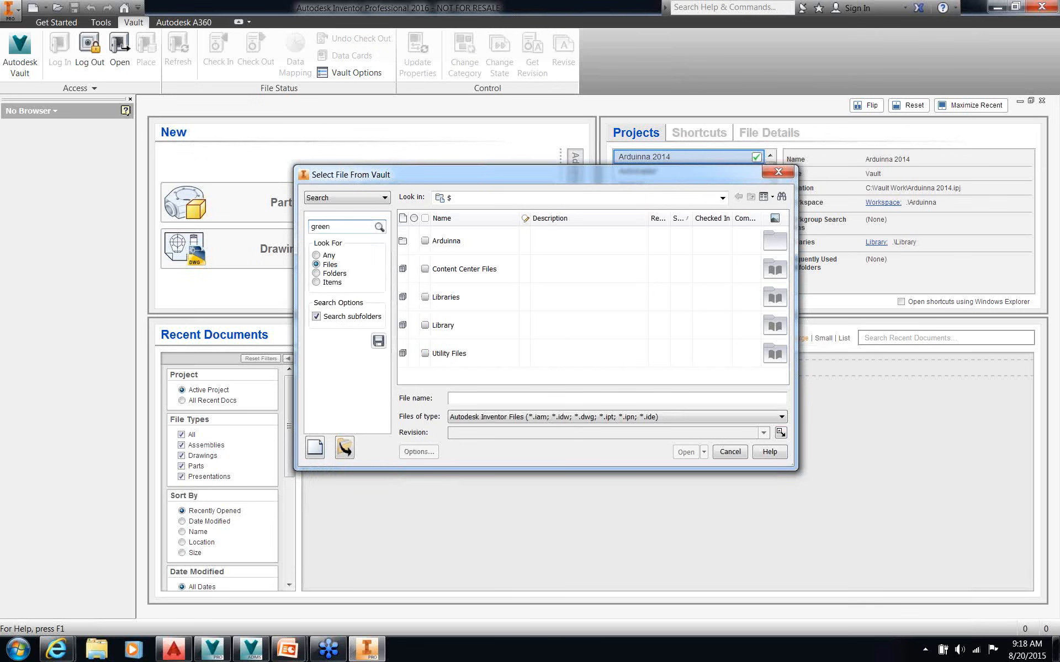
key(Return)
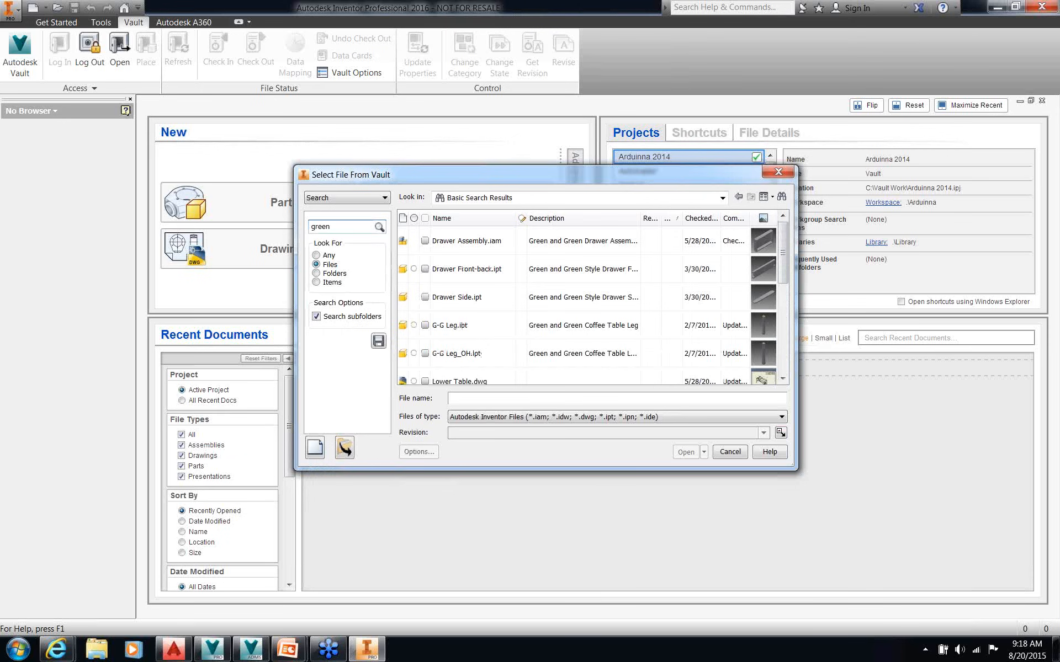
Display the saved searches in the vault file selection and view the No Descriptions and Checked out by me results
click(331, 198)
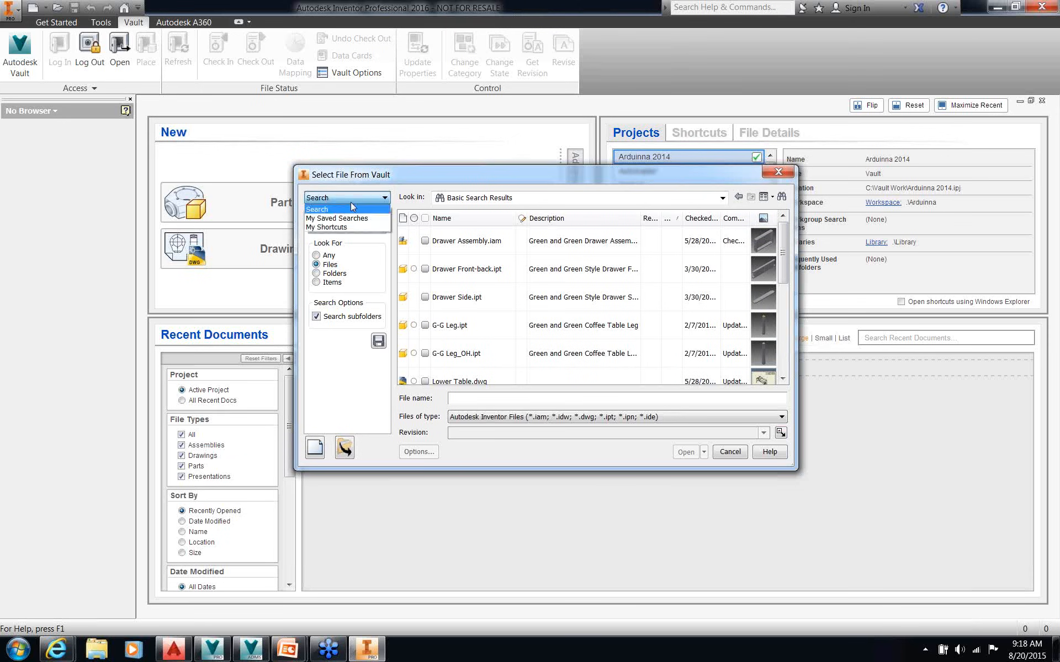
click(357, 219)
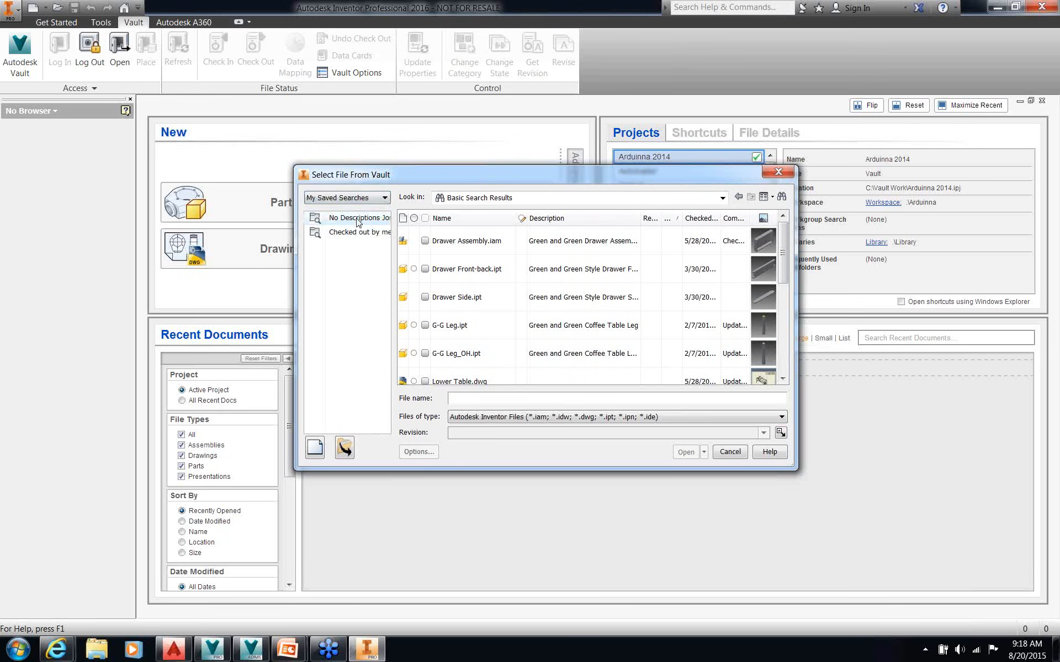
click(380, 220)
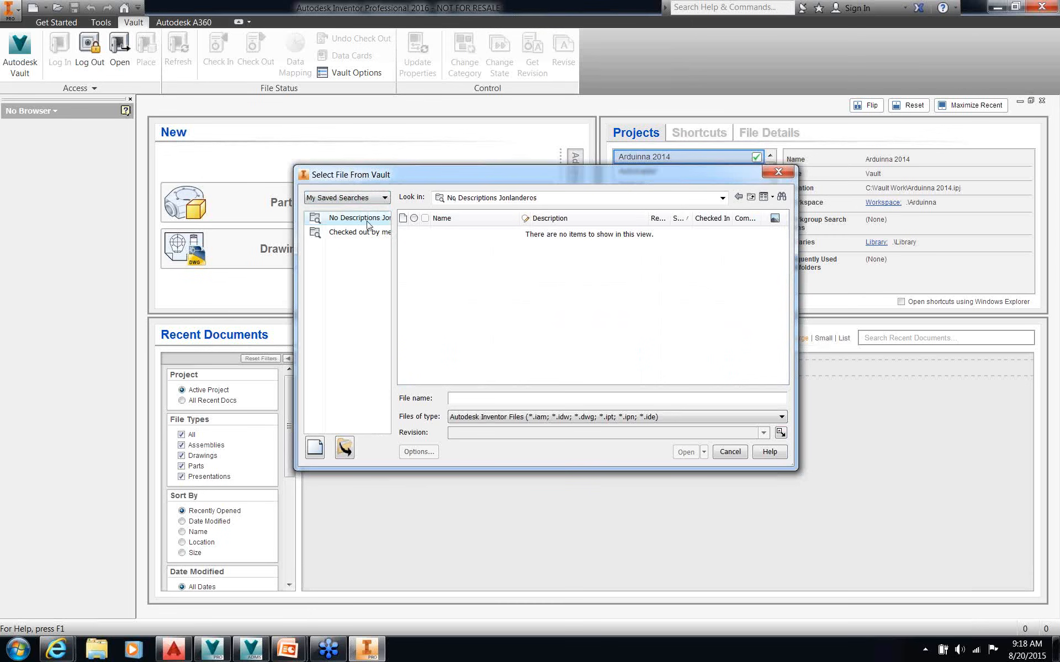
click(369, 233)
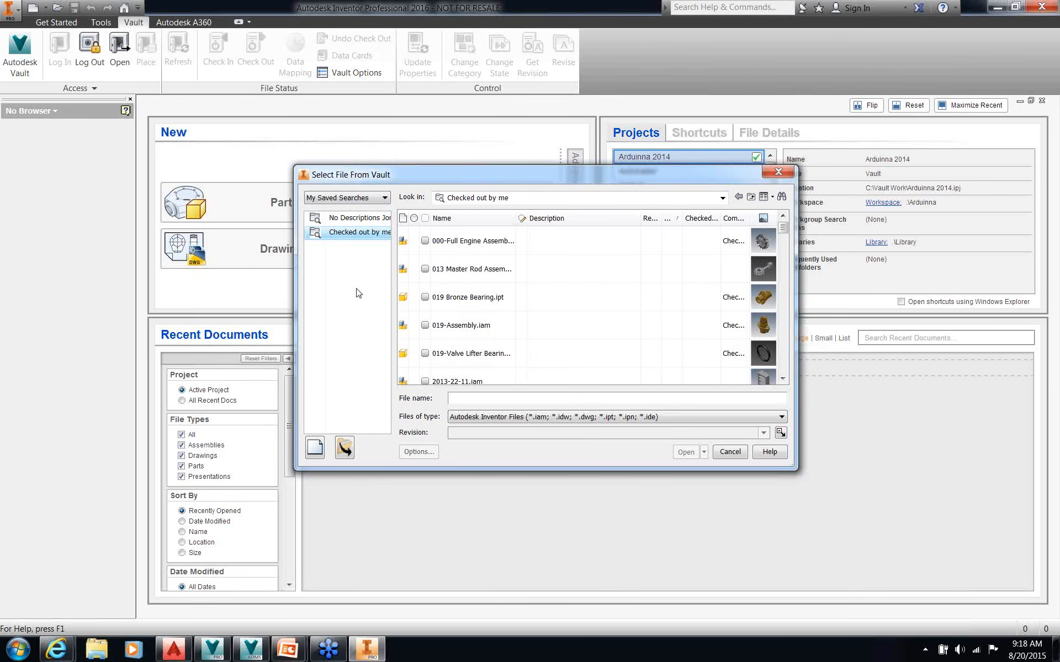
Display the saved shortcuts and follow the Cloudlift Fixture, dev Tabouret and Apron-del (3) drawing shortcuts in turn
click(367, 197)
click(347, 227)
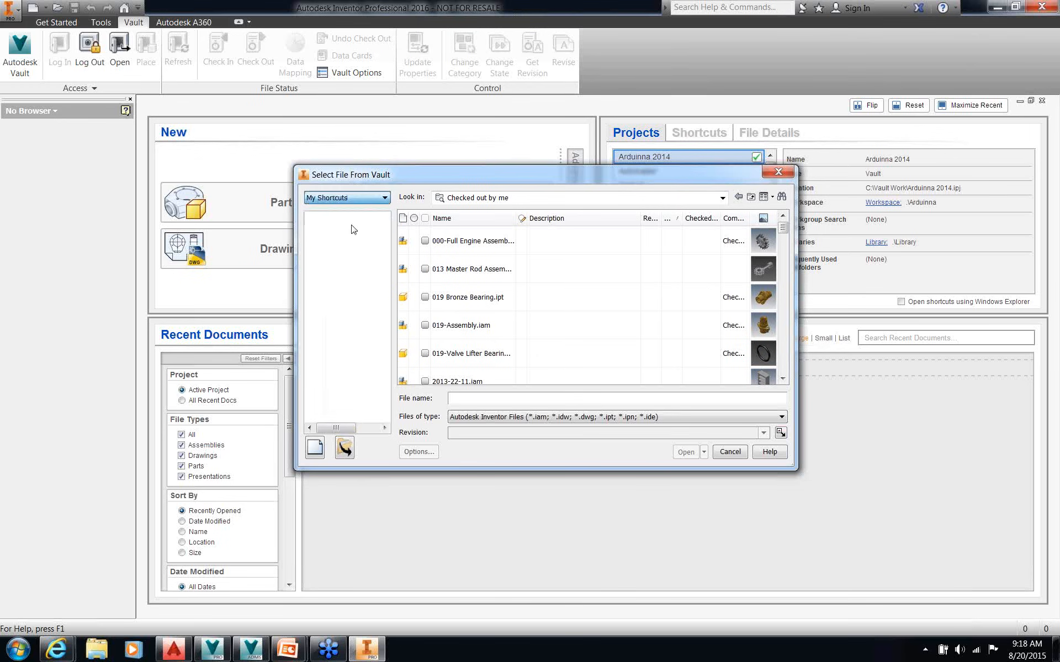
click(356, 232)
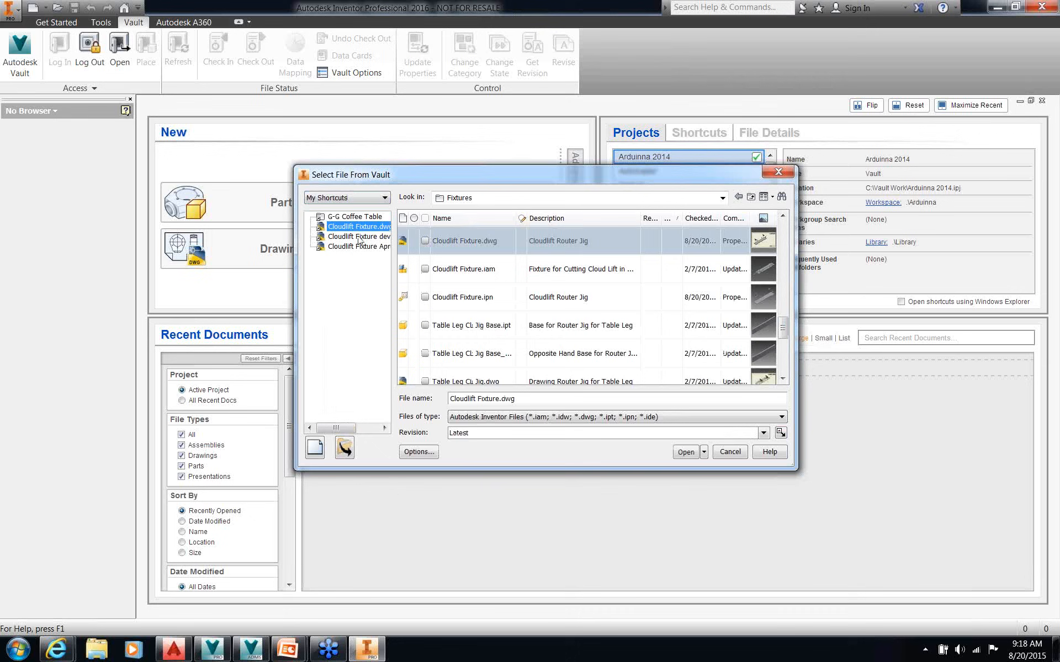
click(357, 237)
click(359, 247)
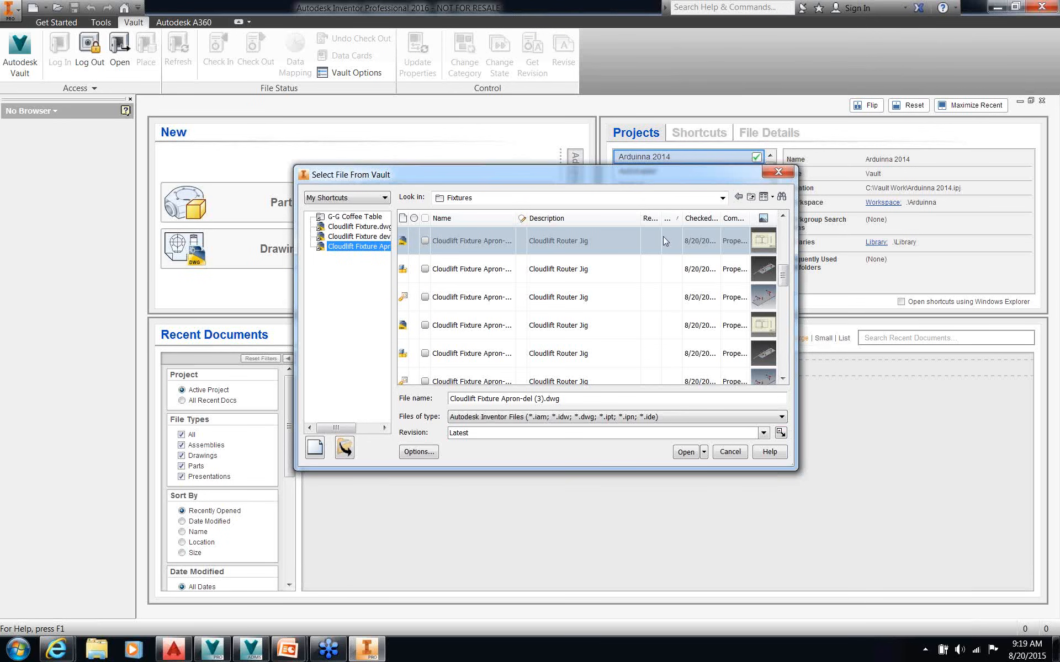
Return the vault file selection to its basic search options and close it without opening a file
click(384, 202)
click(383, 206)
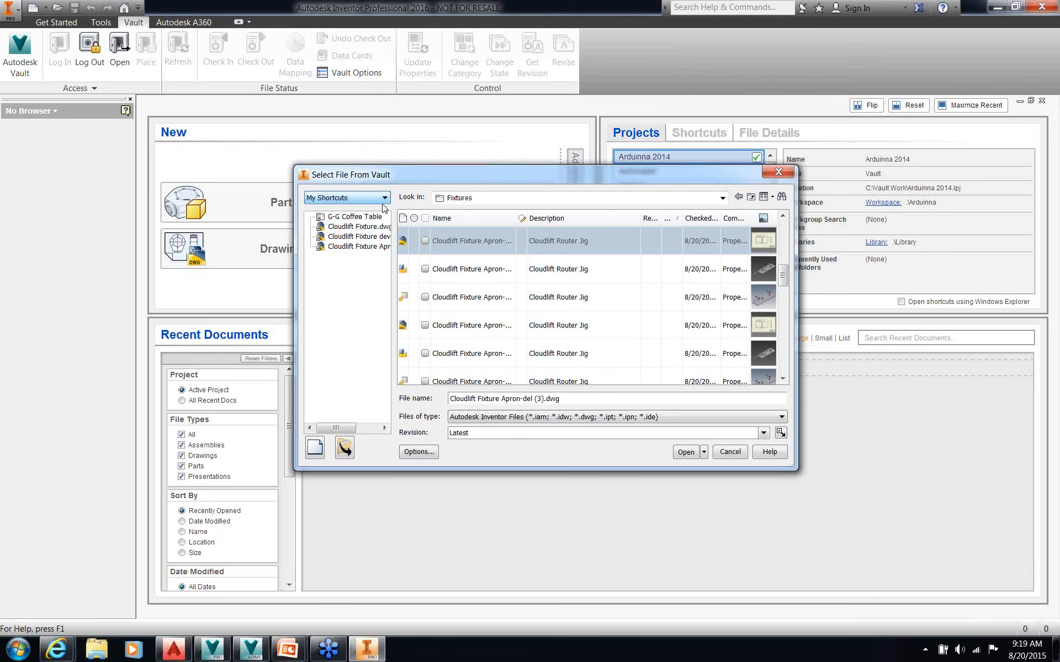
click(383, 202)
click(342, 206)
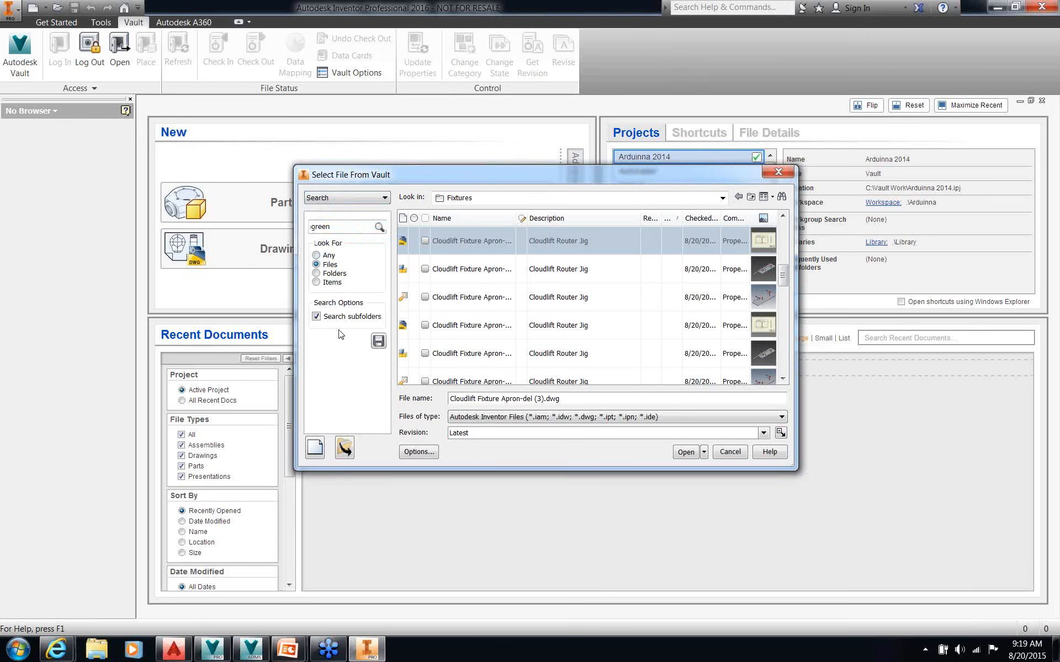
click(730, 452)
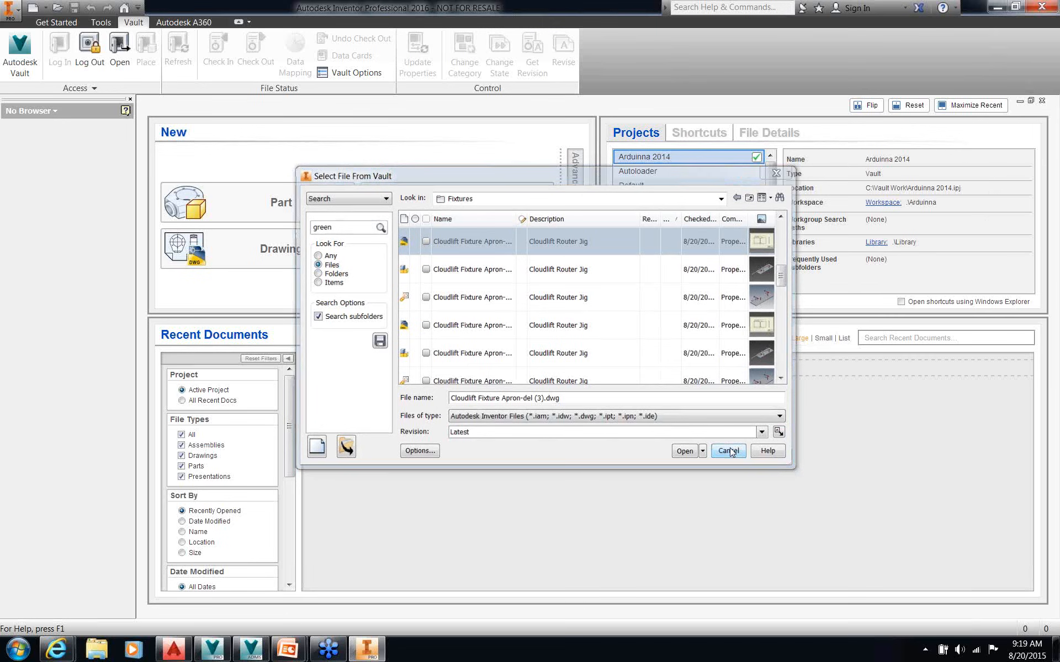
click(729, 451)
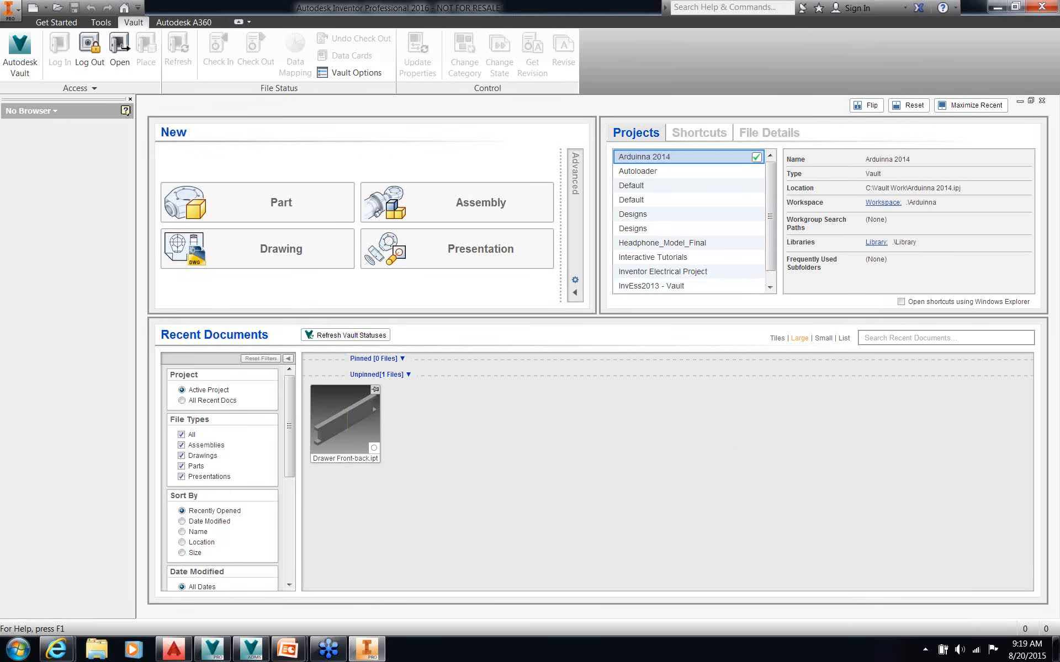
Switch to the Autodesk Data Management Server Console and examine the server's backup status and storage summary
mouse_move(244, 651)
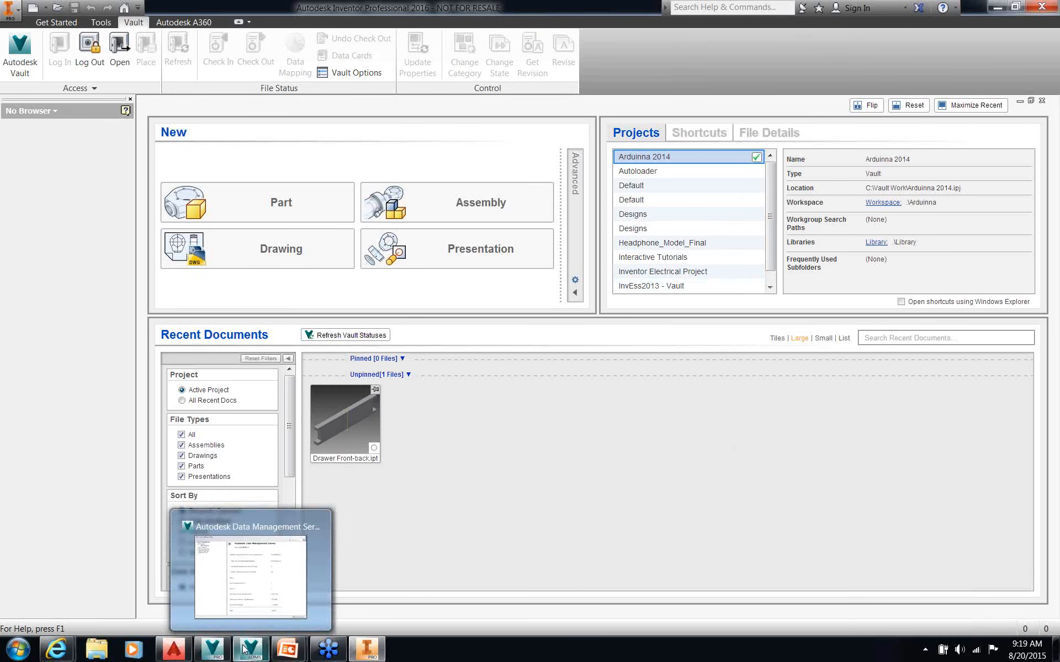
click(245, 650)
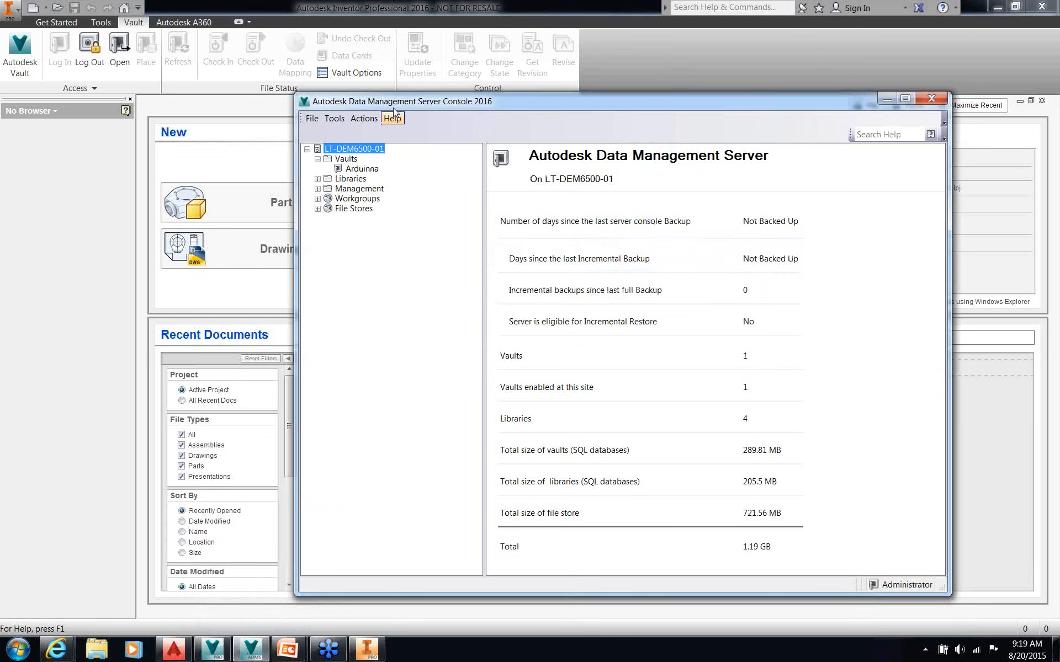
drag(394, 108, 225, 50)
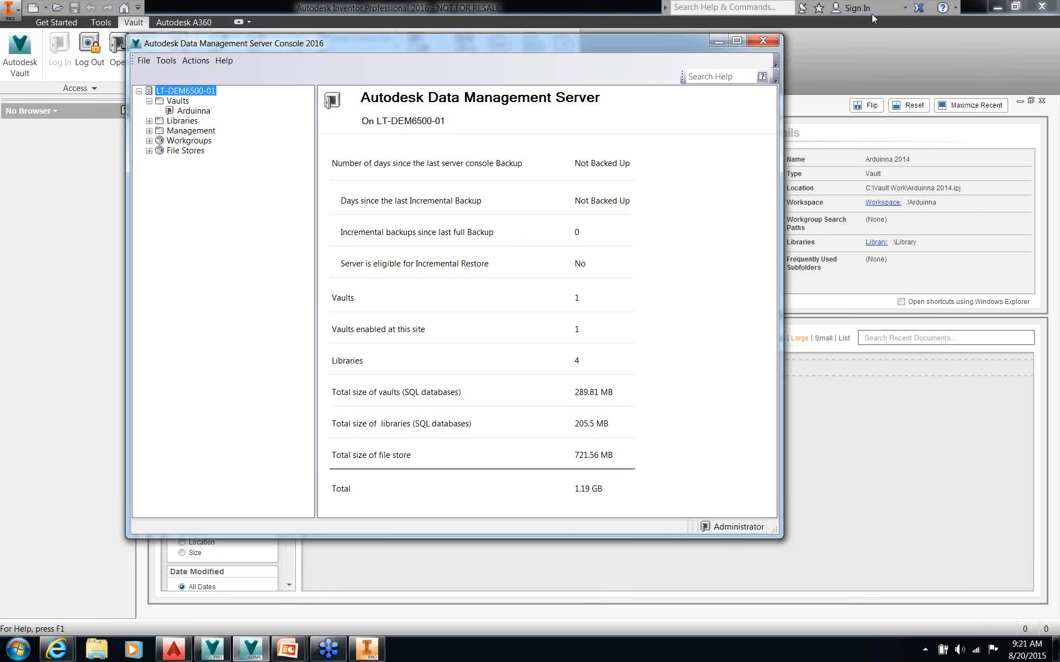
Minimize the Vault window, switch to Windows Explorer and search the Desktop folder for *.bat files
click(572, 5)
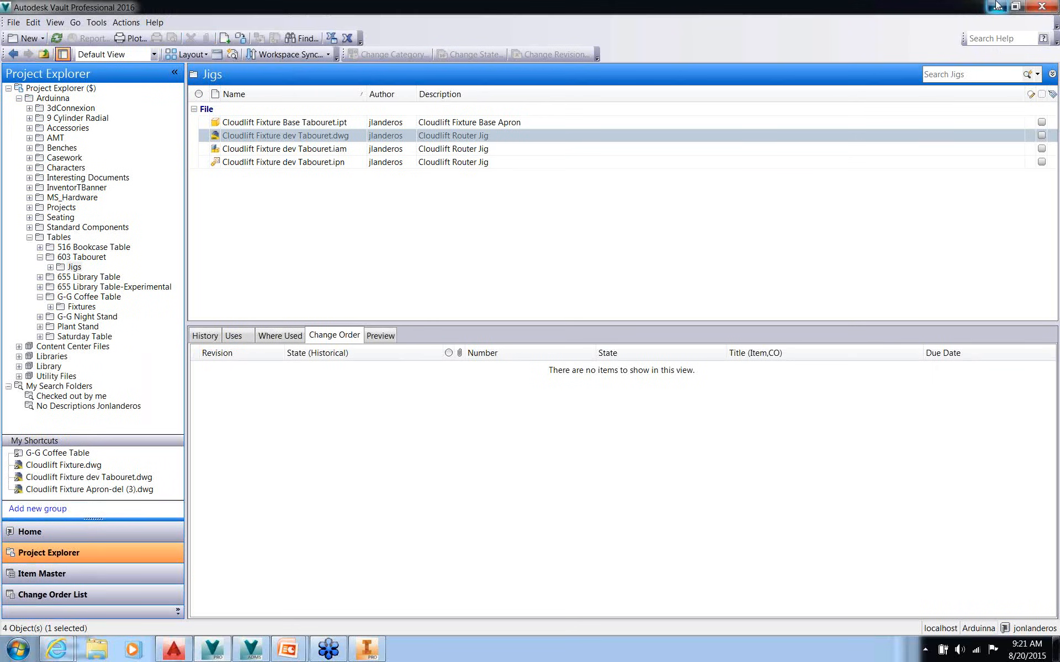
click(997, 5)
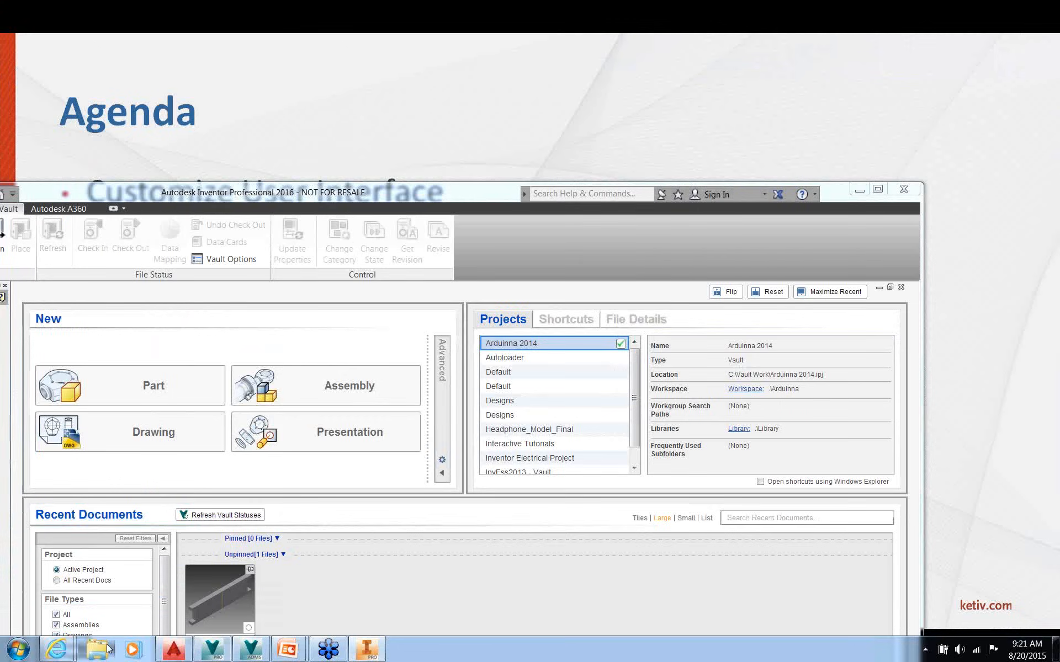
click(109, 649)
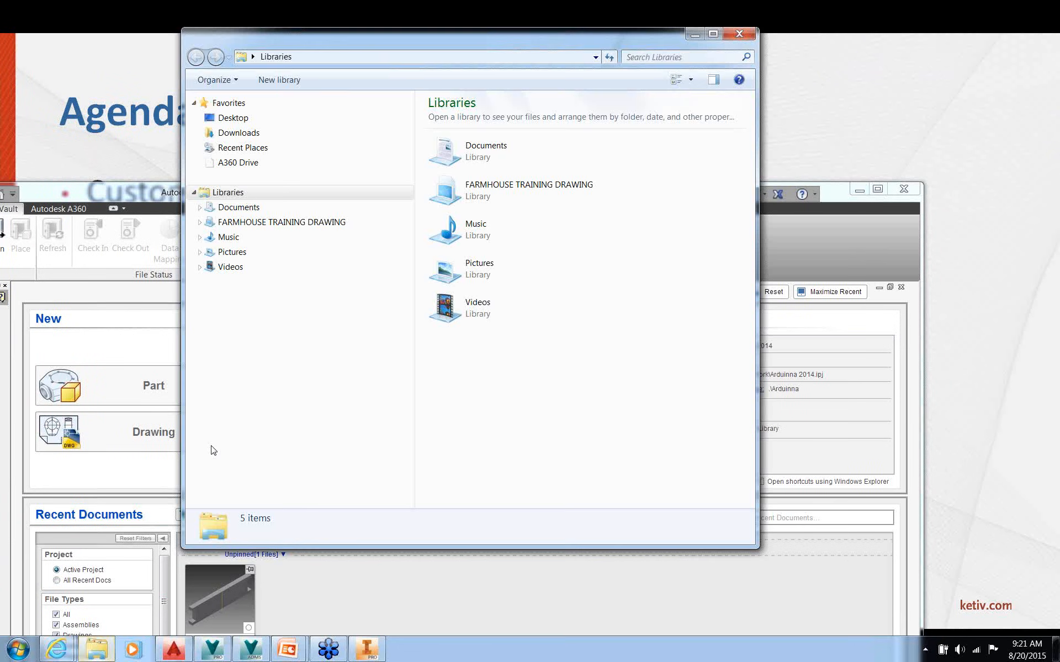
click(250, 121)
click(687, 58)
text(ads)
key(BackSpace)
key(BackSpace)
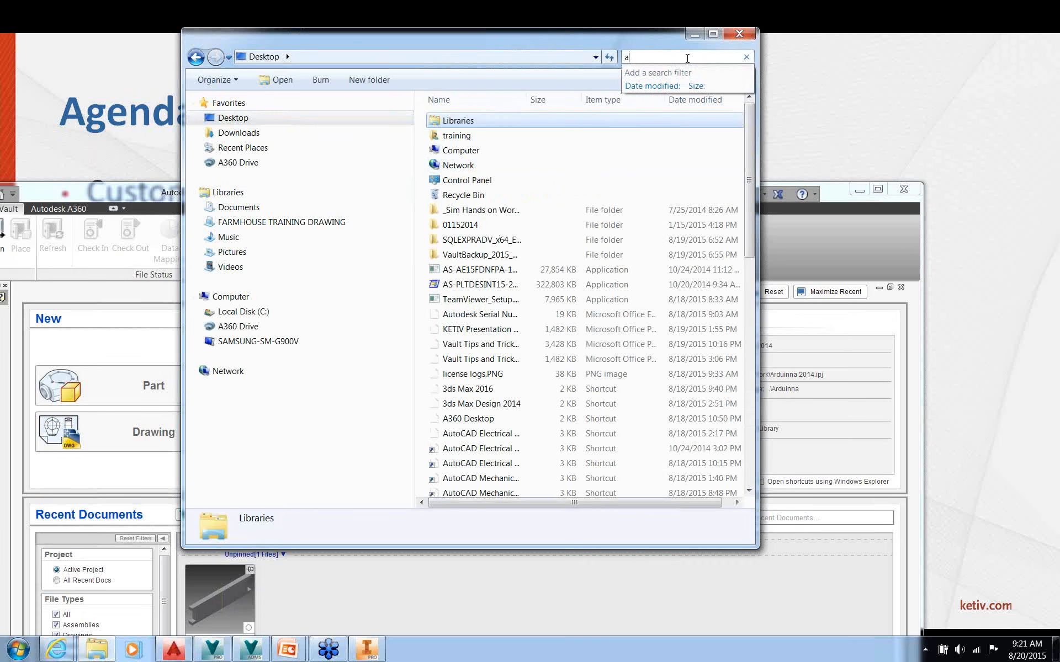
key(BackSpace)
text(*.bat)
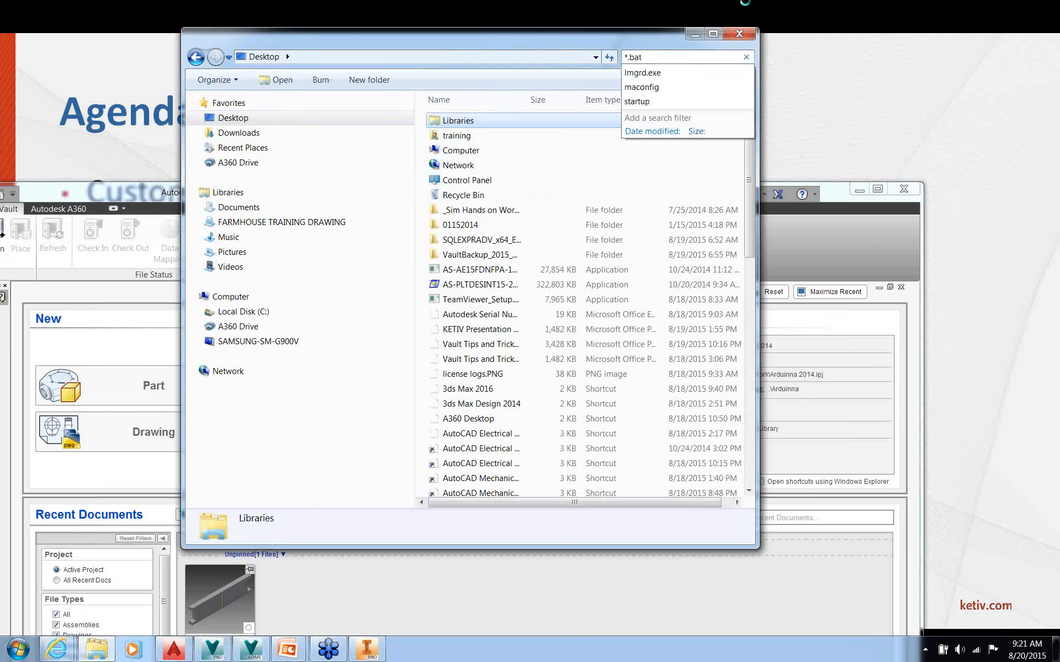
Open the Backup.bat script from the search results for editing in Notepad
click(451, 111)
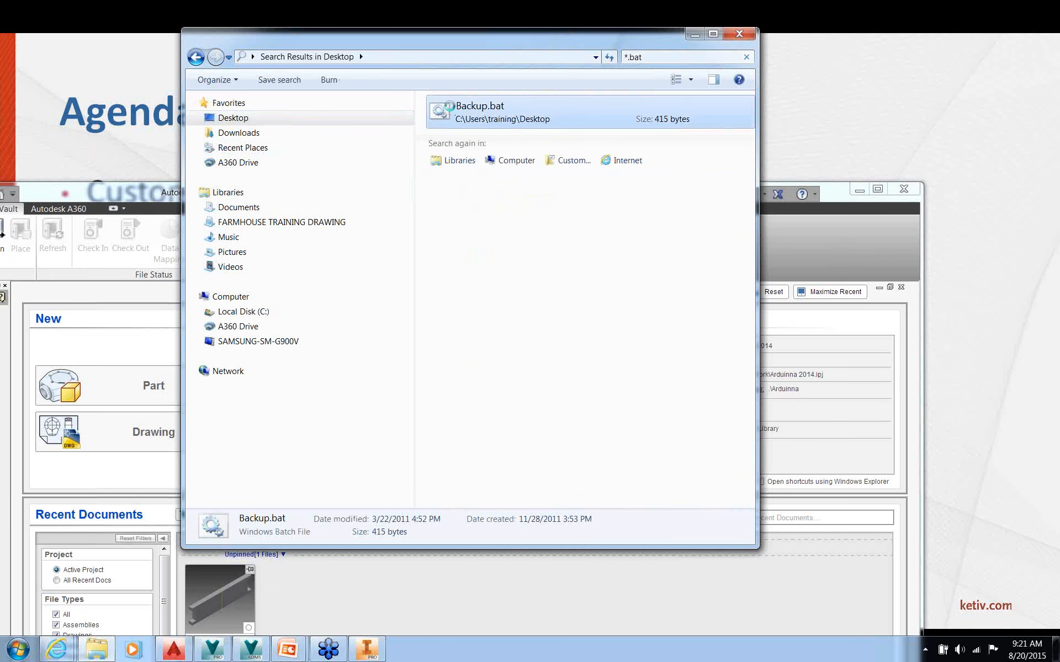
right_click(450, 110)
click(473, 127)
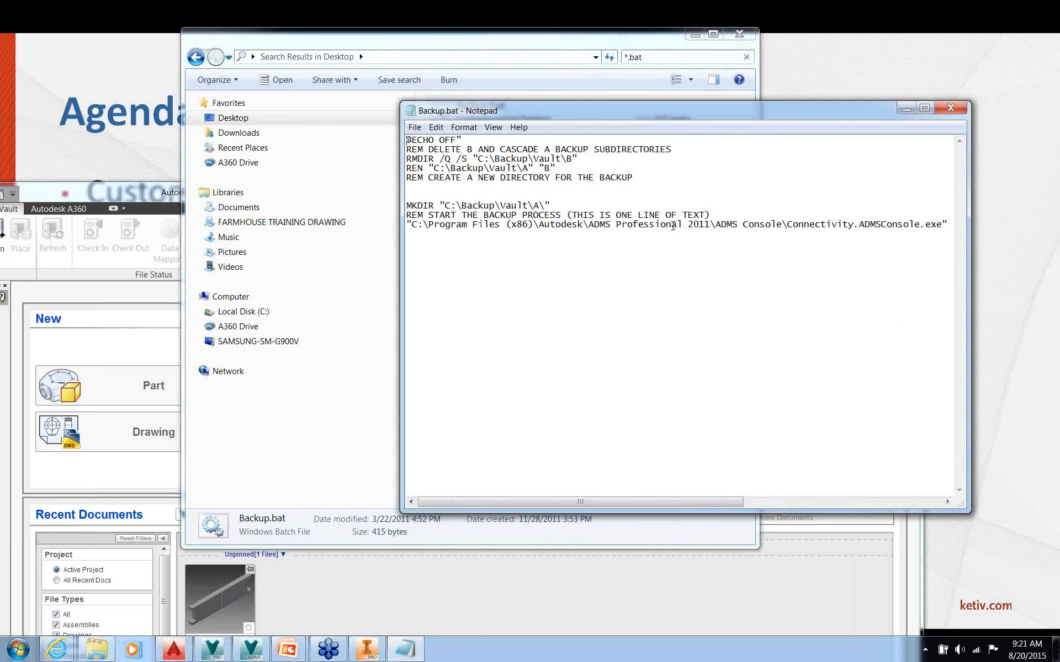
Switch to the Autodesk Data Management Server Console and examine the details of the Arduinna vault
click(251, 647)
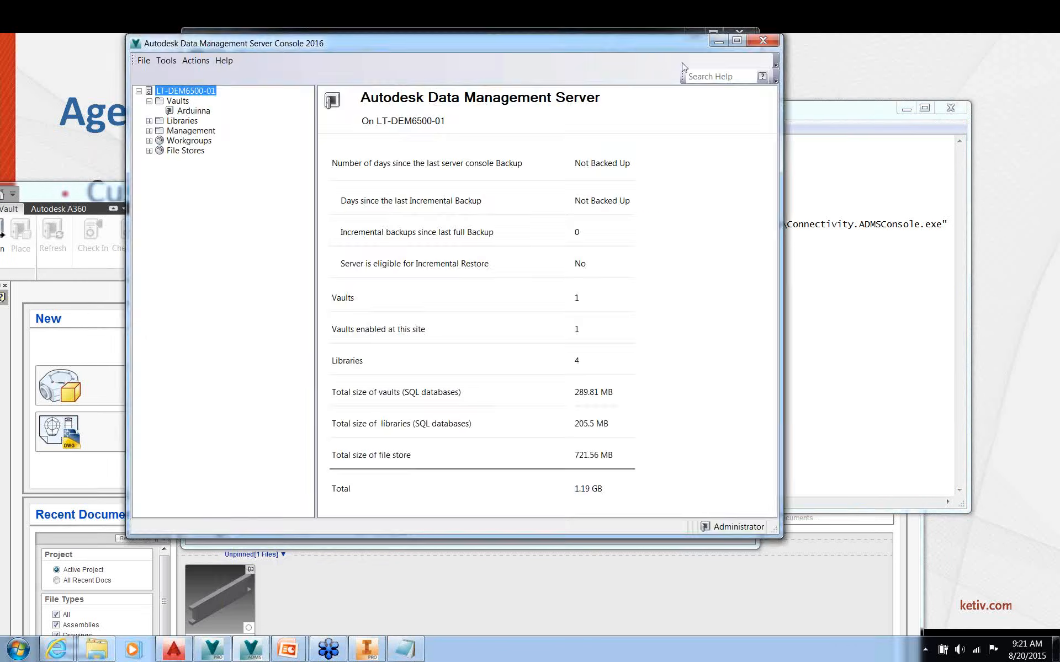
right_click(211, 112)
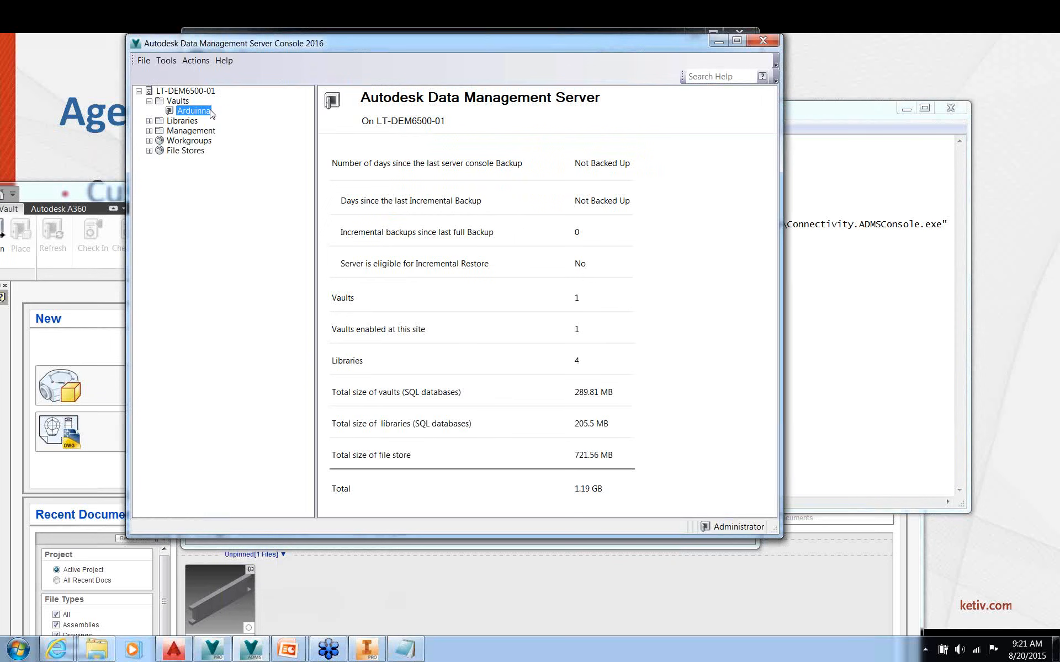
click(179, 163)
click(201, 110)
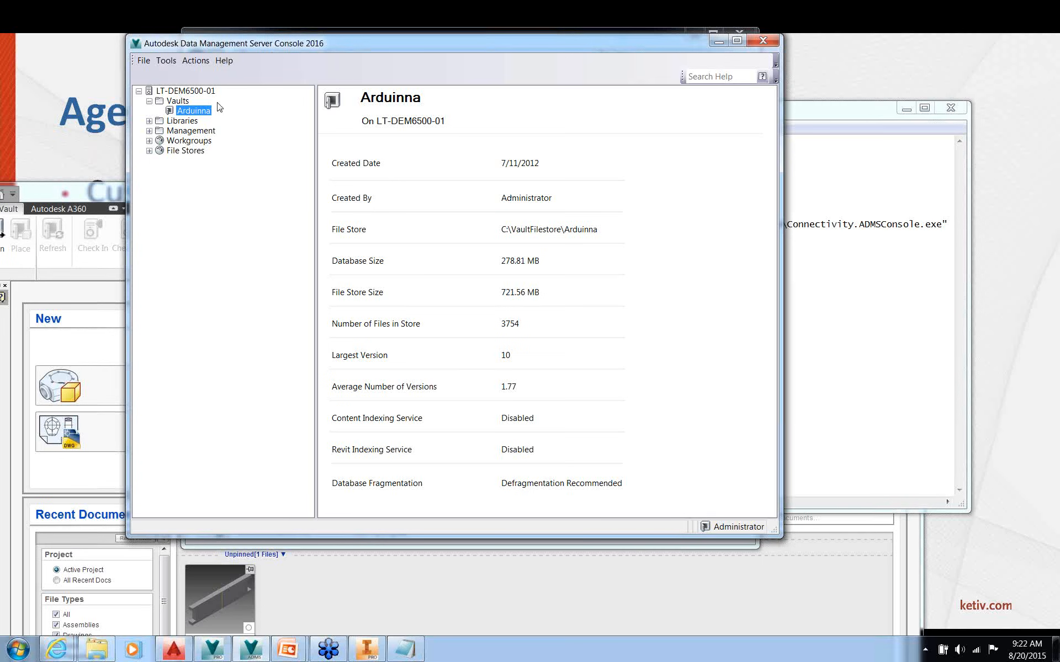
Open the Purge Files options for the Arduinna vault, review the version selection rules and cancel without purging
right_click(196, 114)
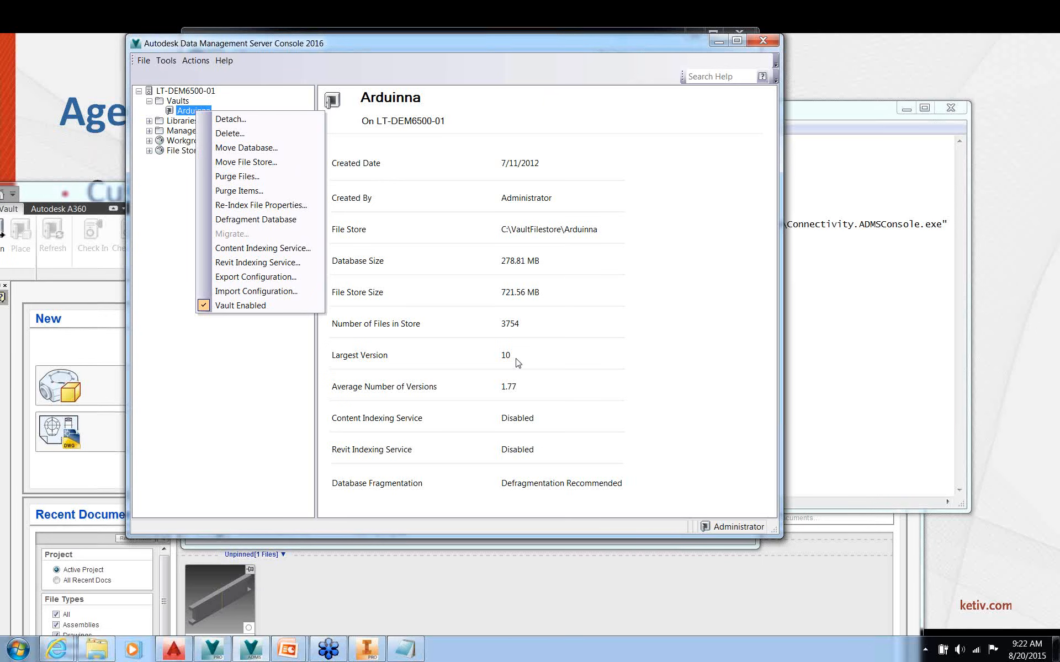
click(228, 178)
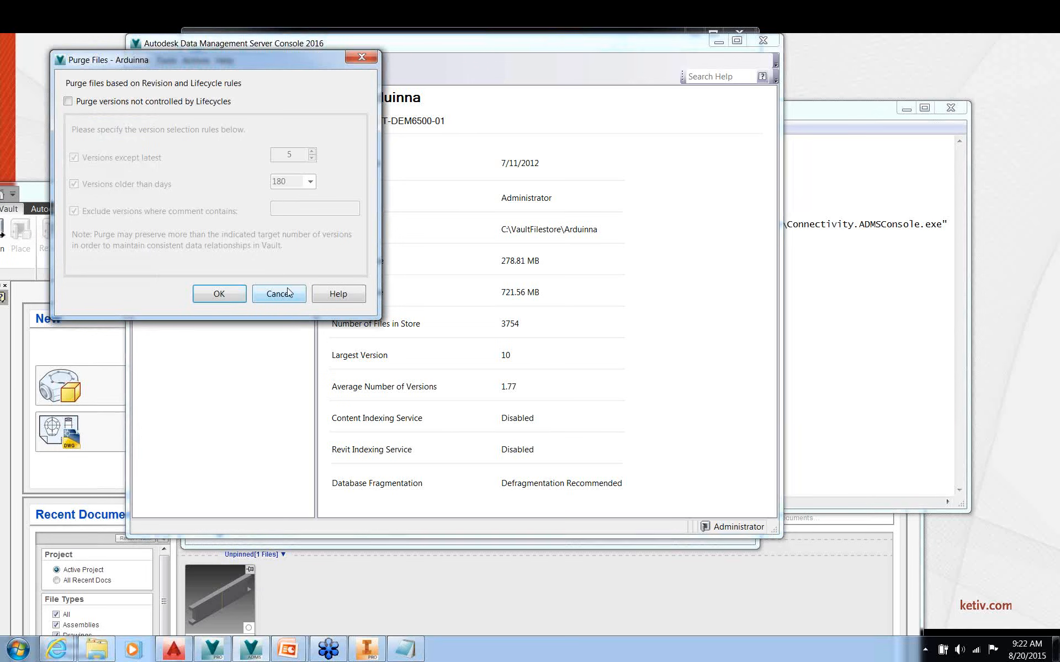
click(260, 295)
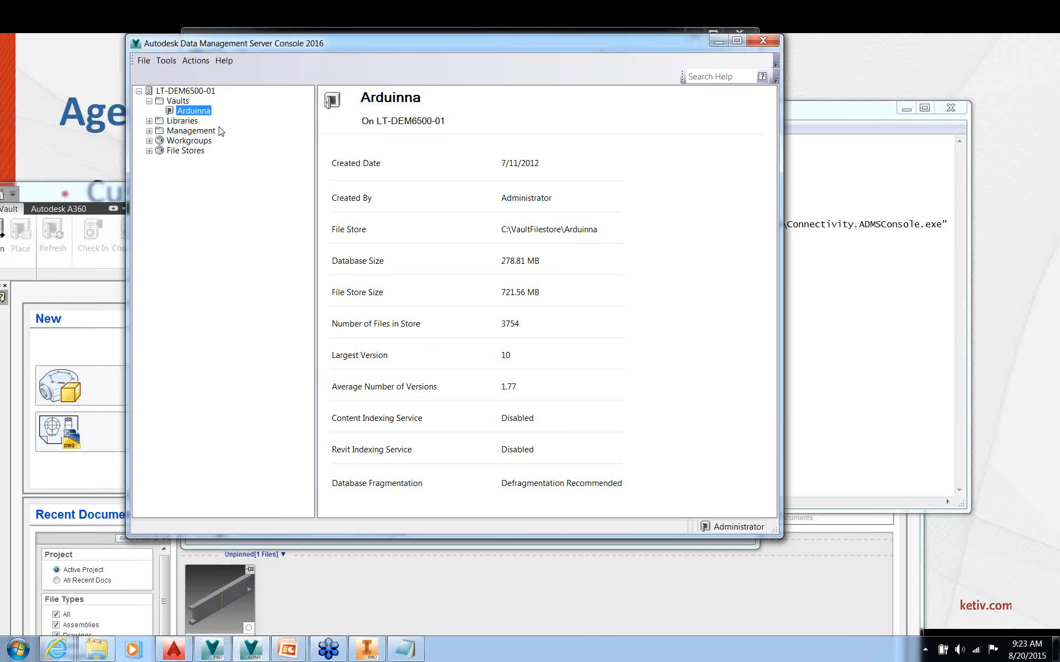
Open the server's global settings and review the last listed user's profile in User Management, closing it without changes
click(173, 65)
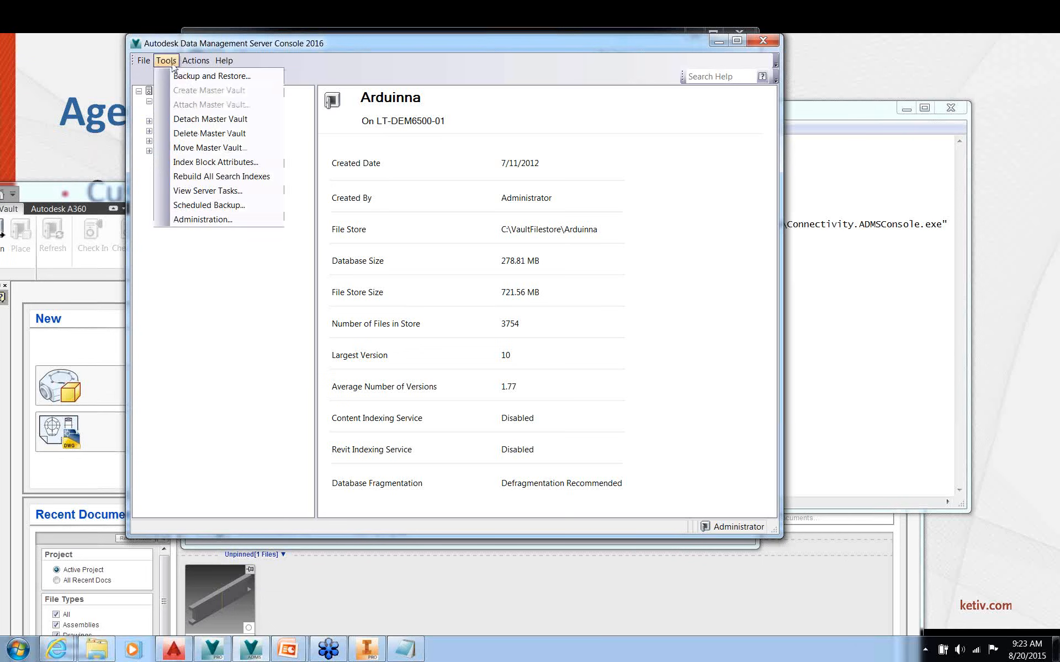
click(206, 219)
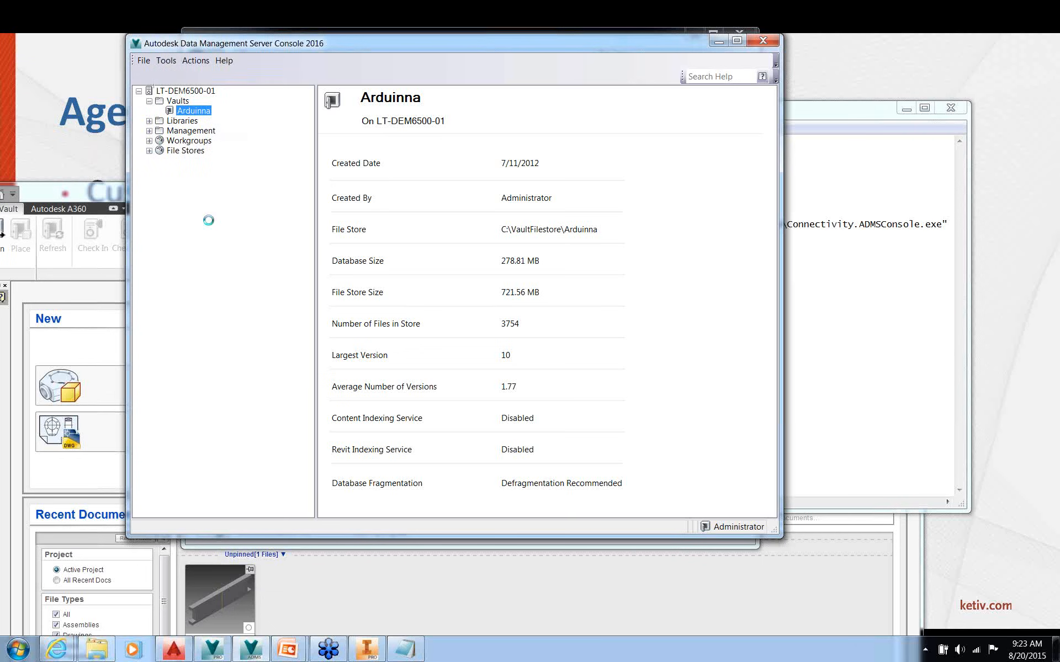
click(620, 204)
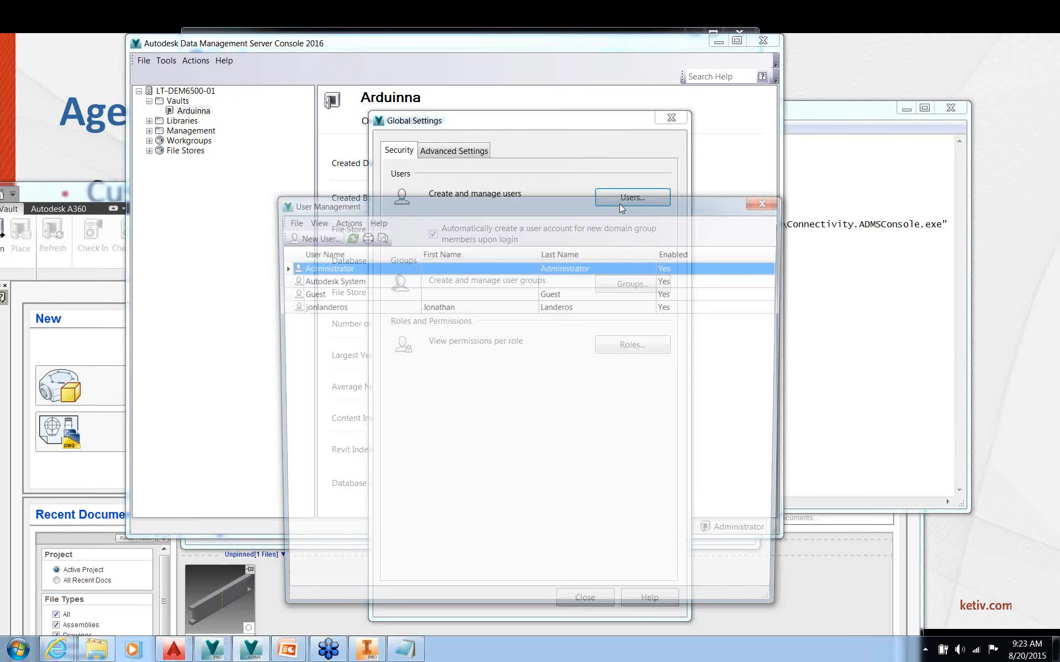
click(333, 306)
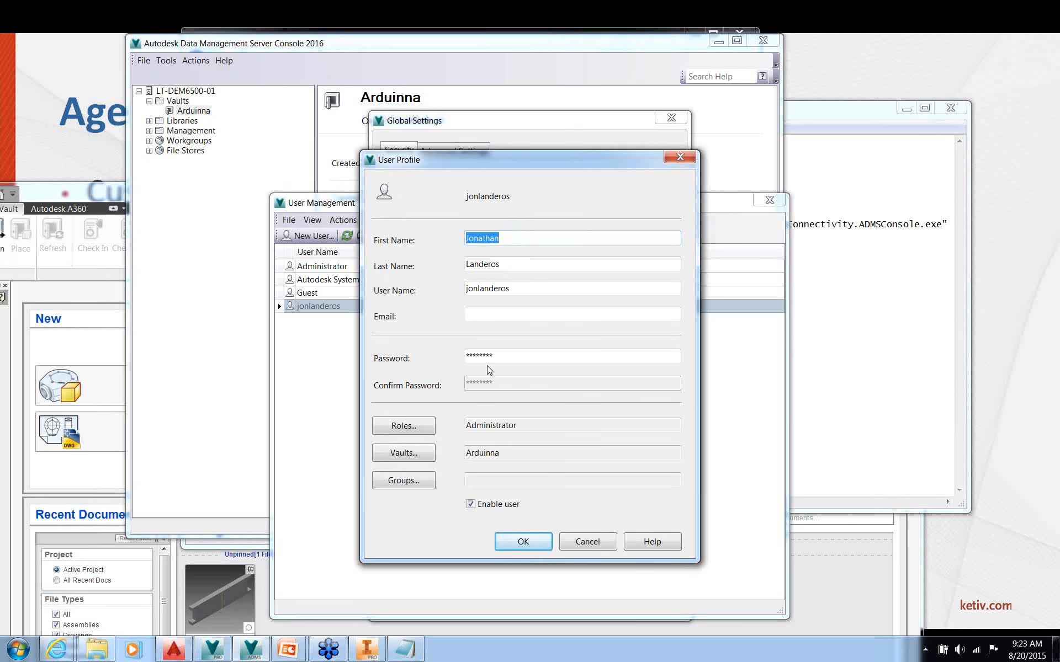
click(581, 545)
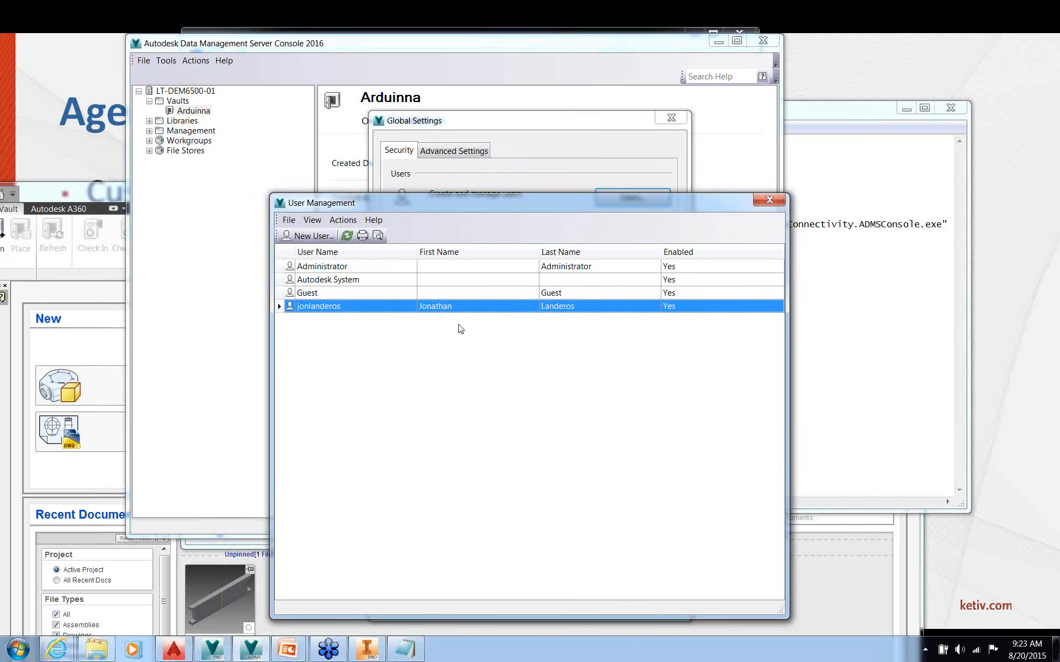
click(764, 202)
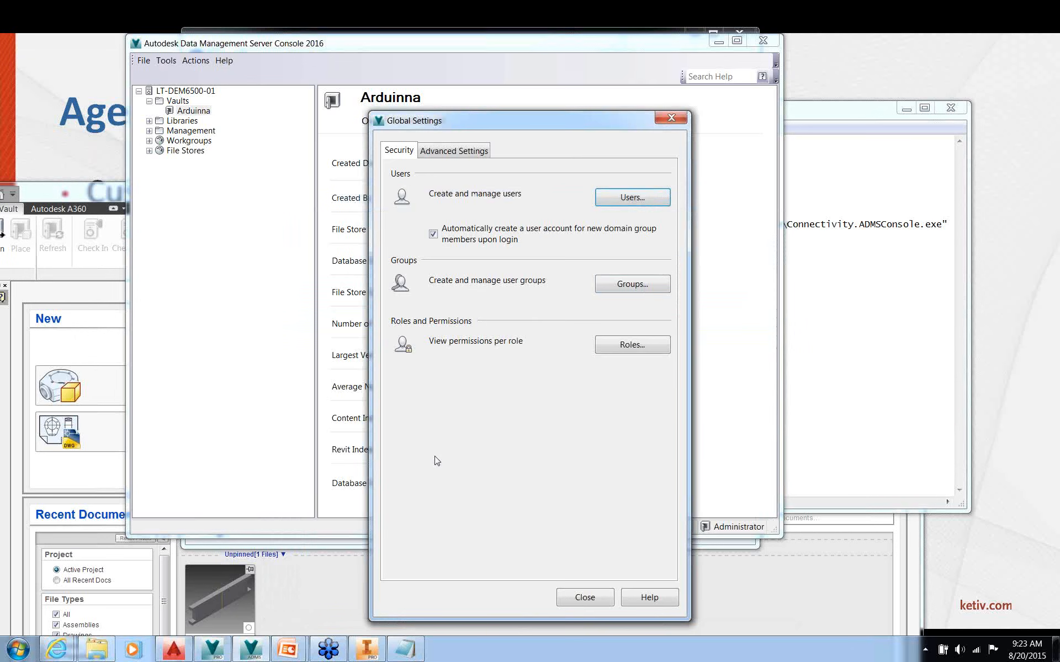
Review the Editors group's role, vault and members in Group Management, and close it without changes
click(612, 288)
double_click(549, 203)
drag(812, 310, 652, 329)
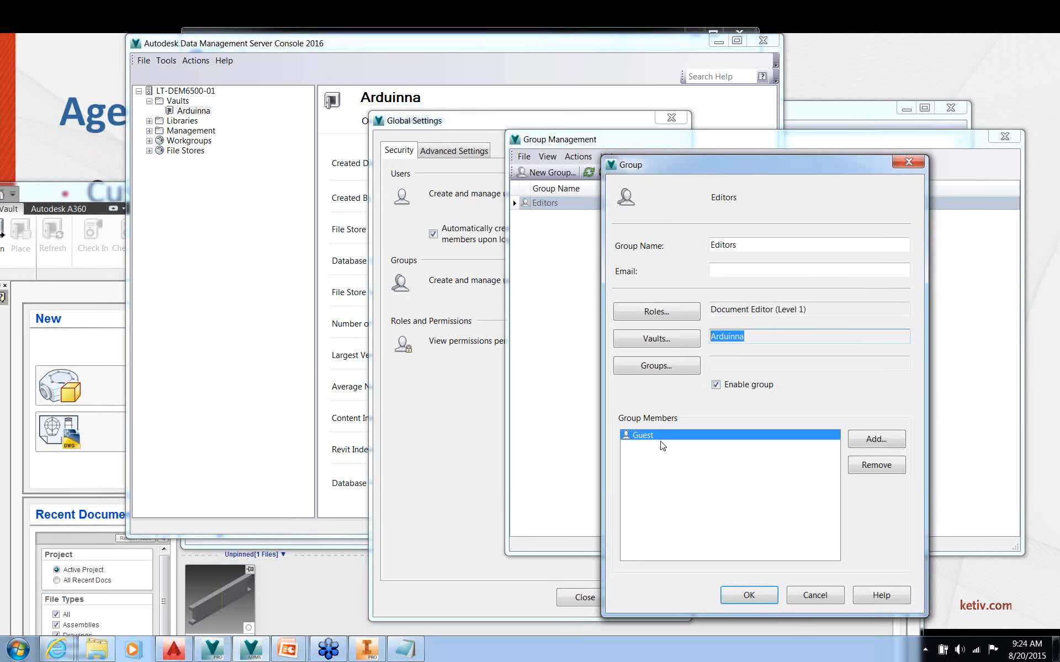
click(807, 596)
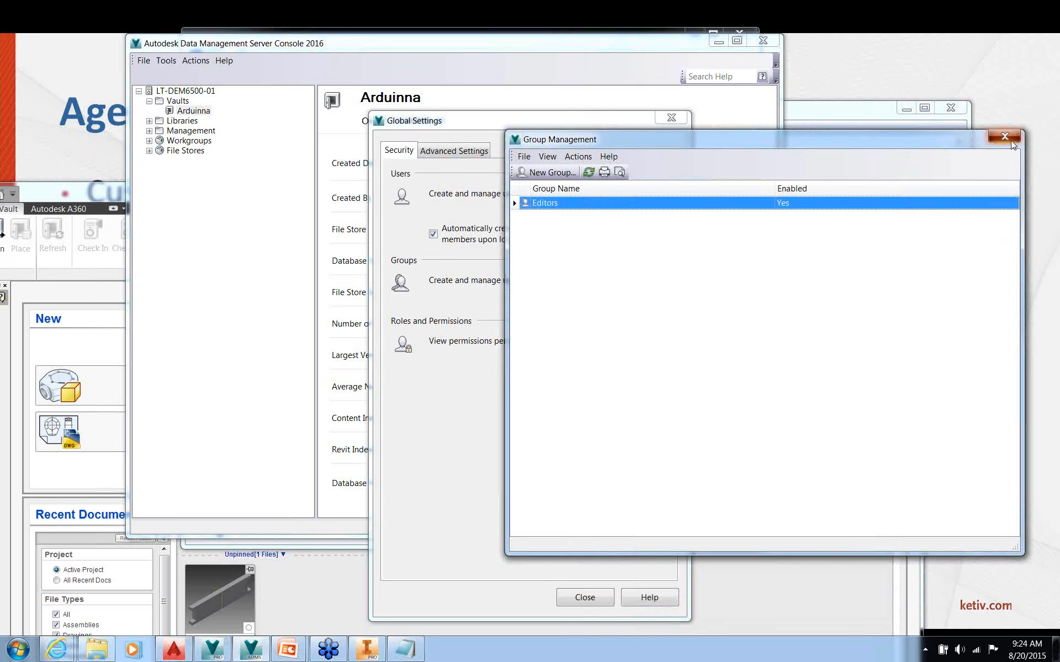
click(1011, 141)
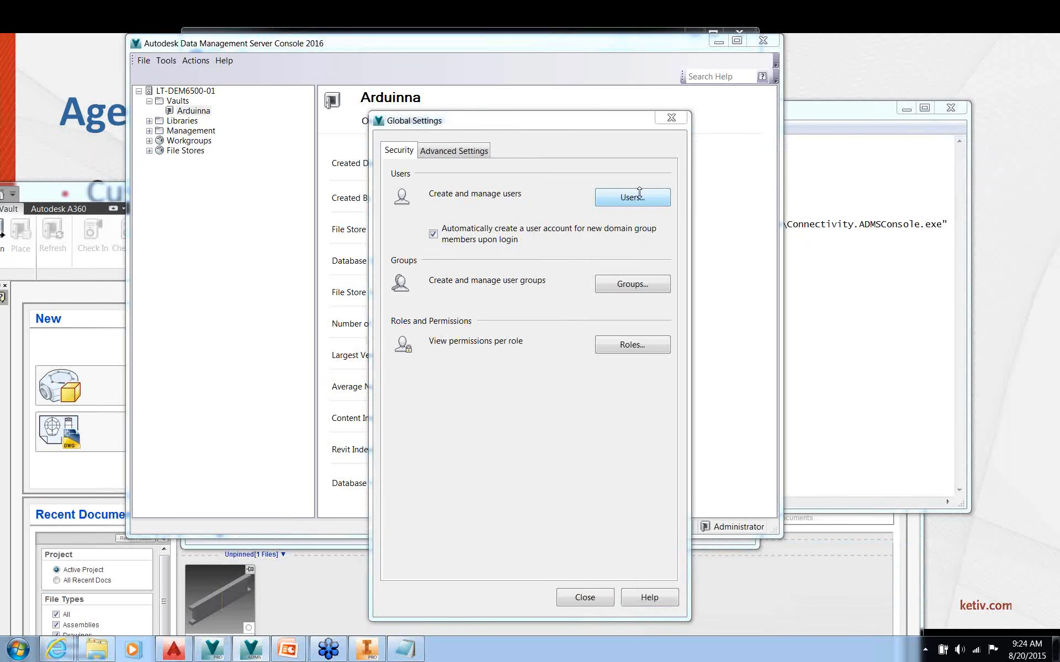
Review the Guest user's profile and group membership, cancel without changes and close the user management and global settings dialogs
click(632, 197)
click(372, 292)
double_click(386, 294)
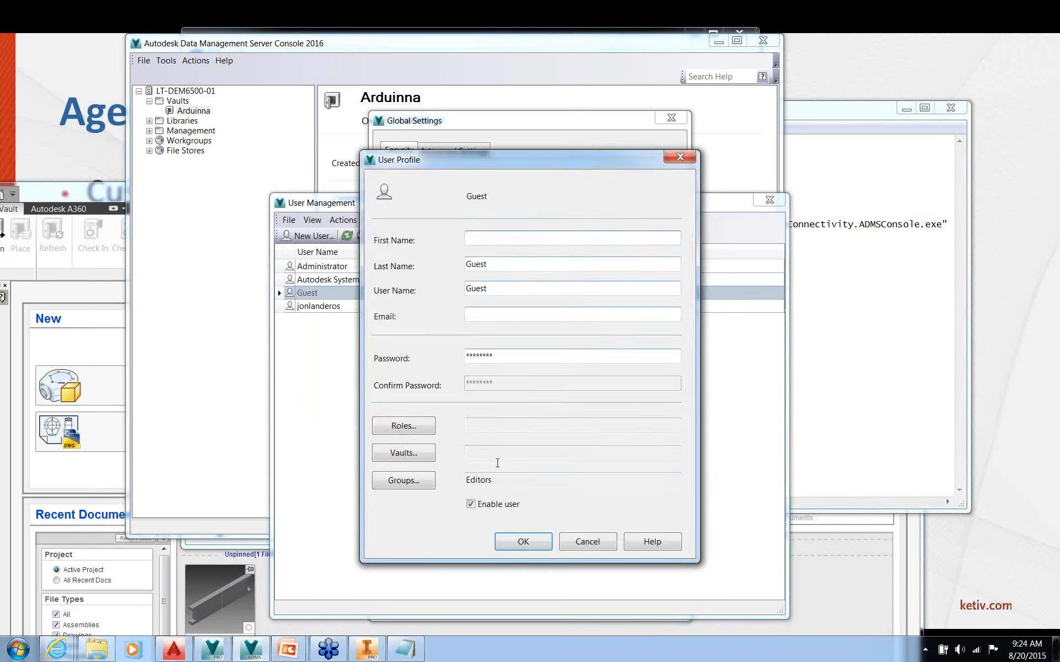
drag(513, 480, 326, 478)
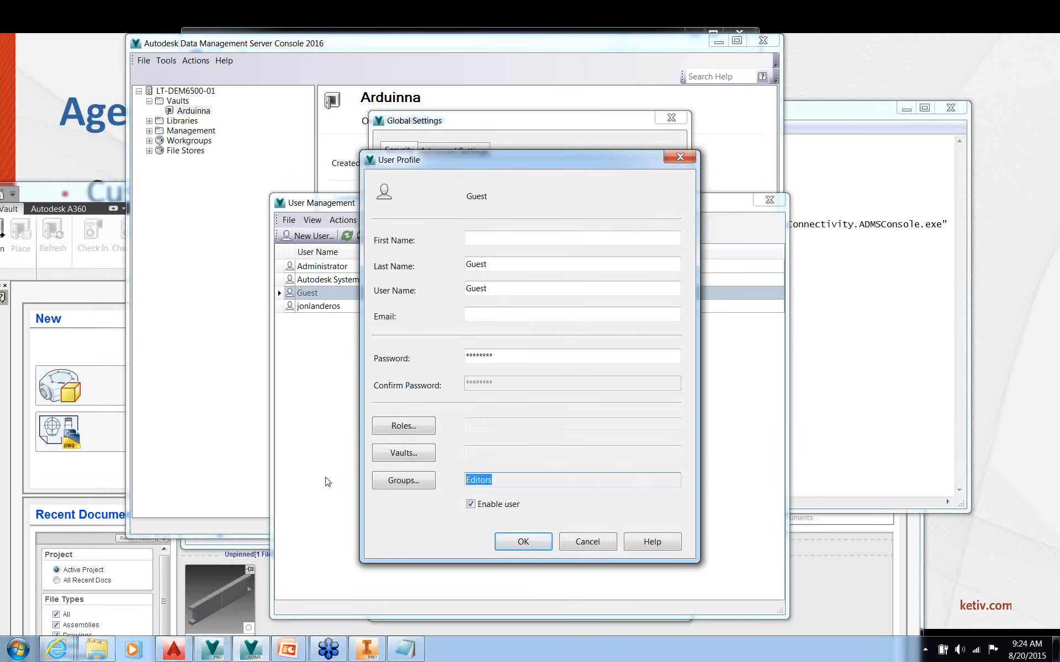
click(605, 540)
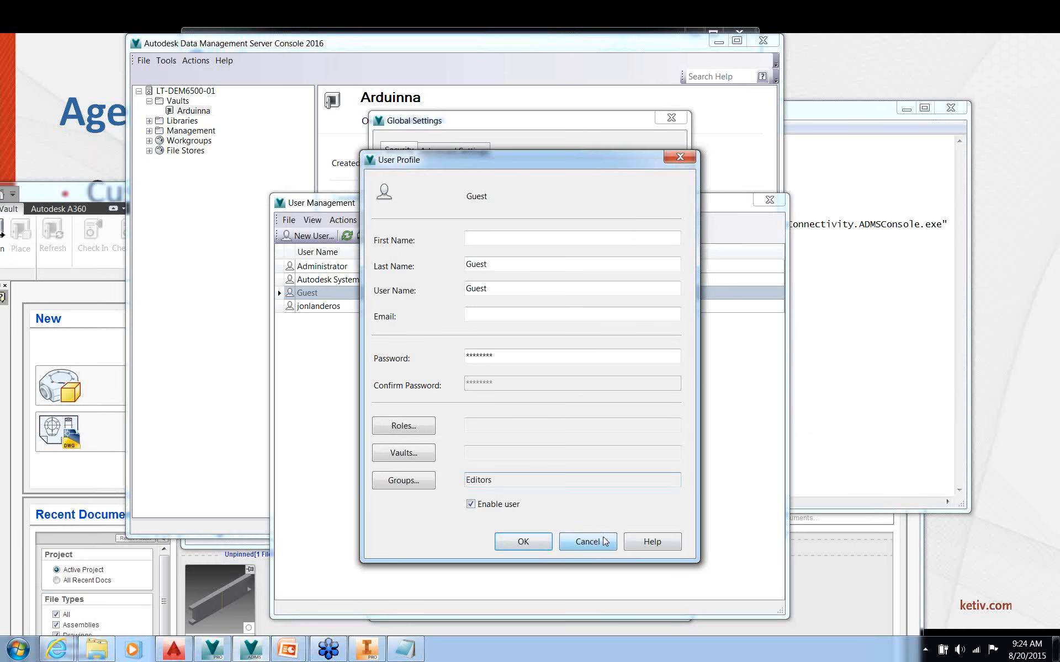
click(769, 200)
click(671, 117)
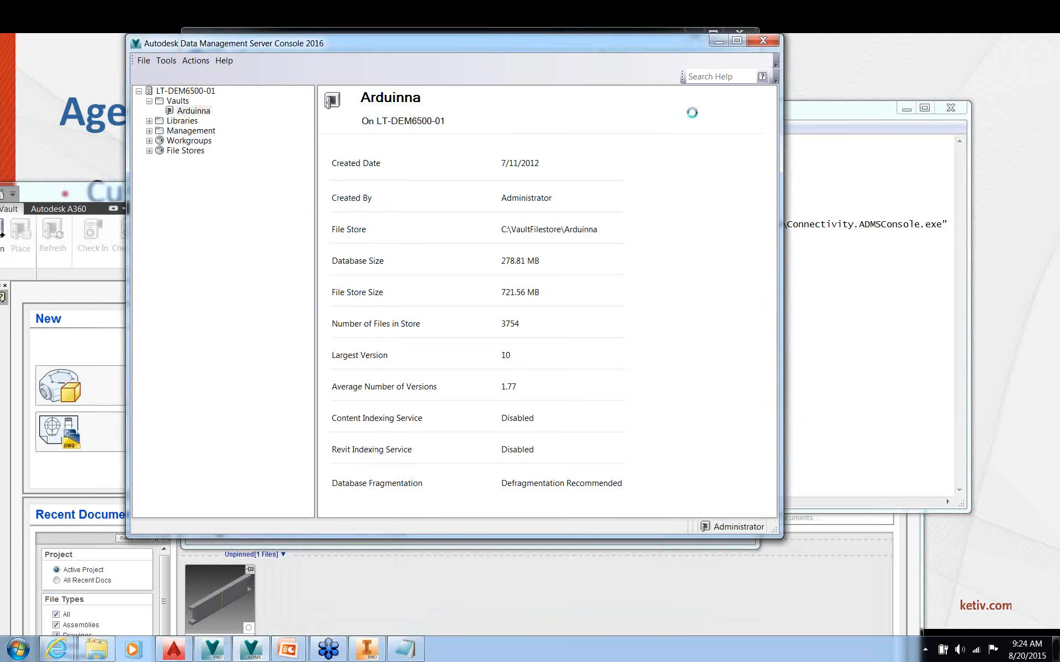
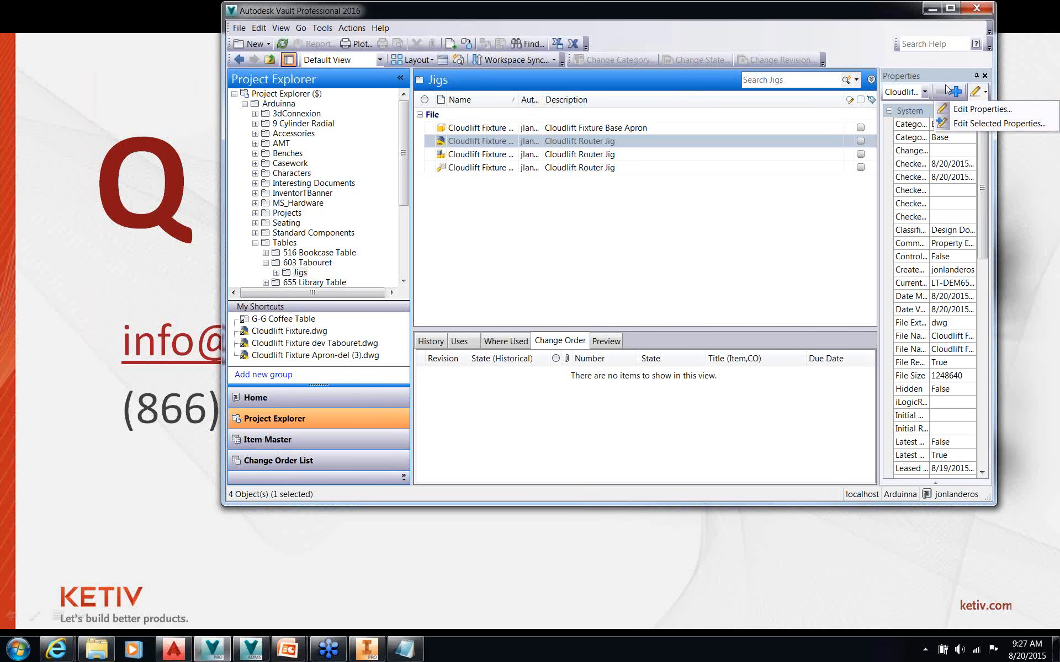
Maximize the Vault window, switch to the server console and start defragmenting the Arduinna database, declining to lock the vault
click(958, 7)
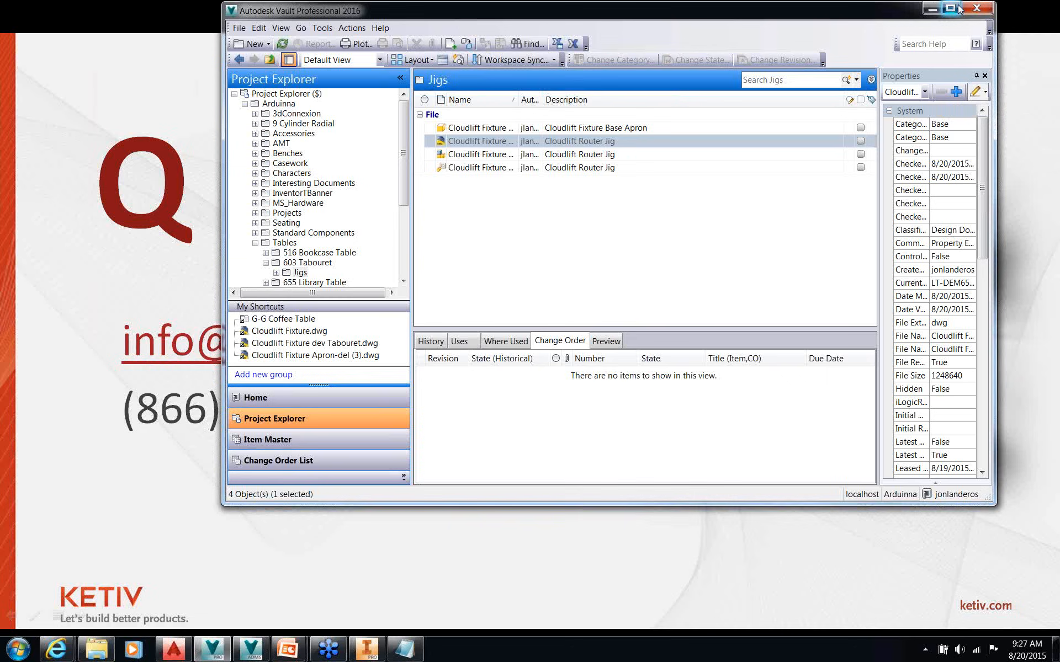
click(958, 7)
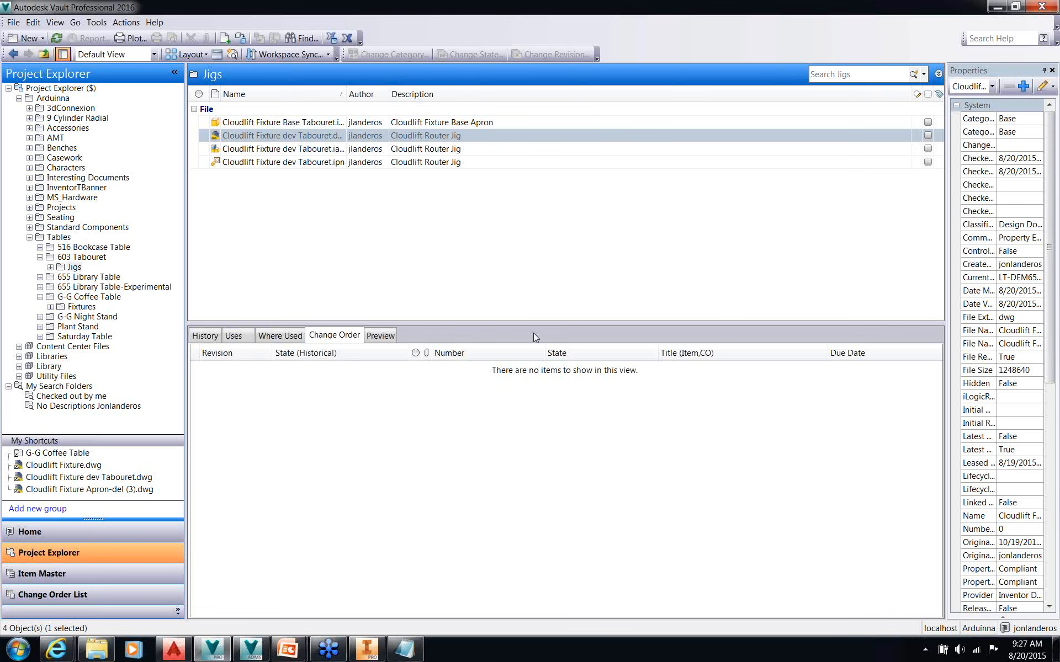
click(260, 654)
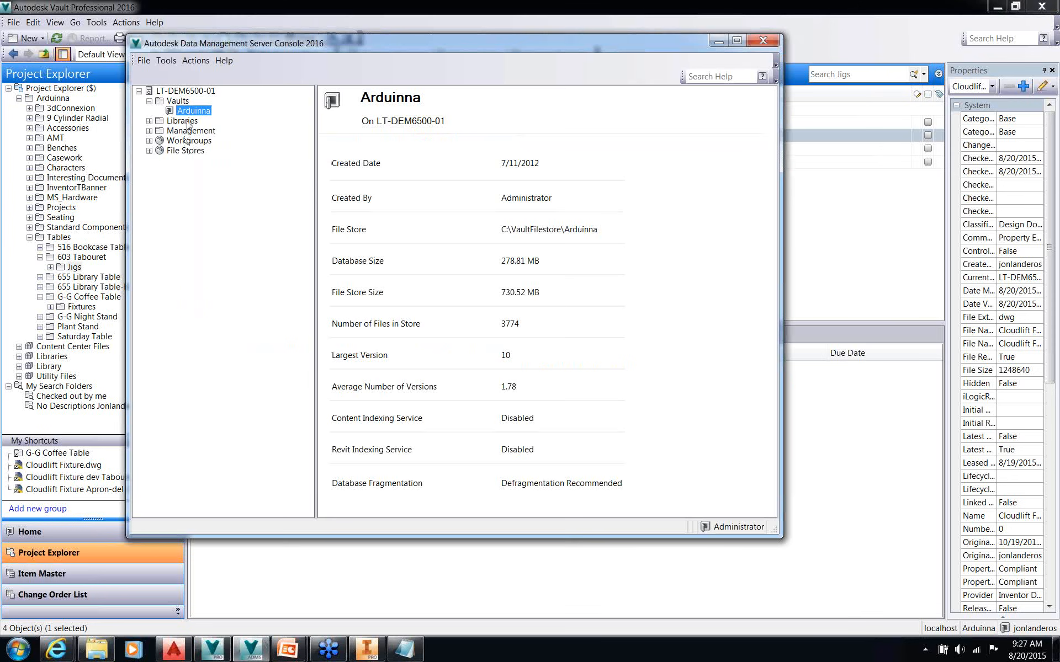
right_click(192, 112)
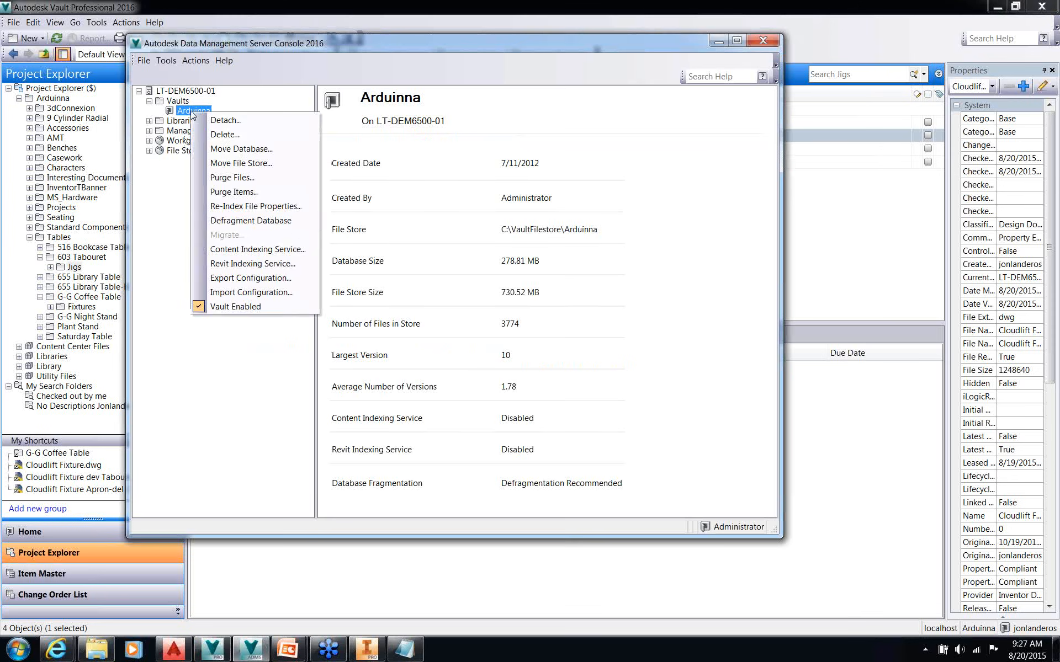
click(293, 223)
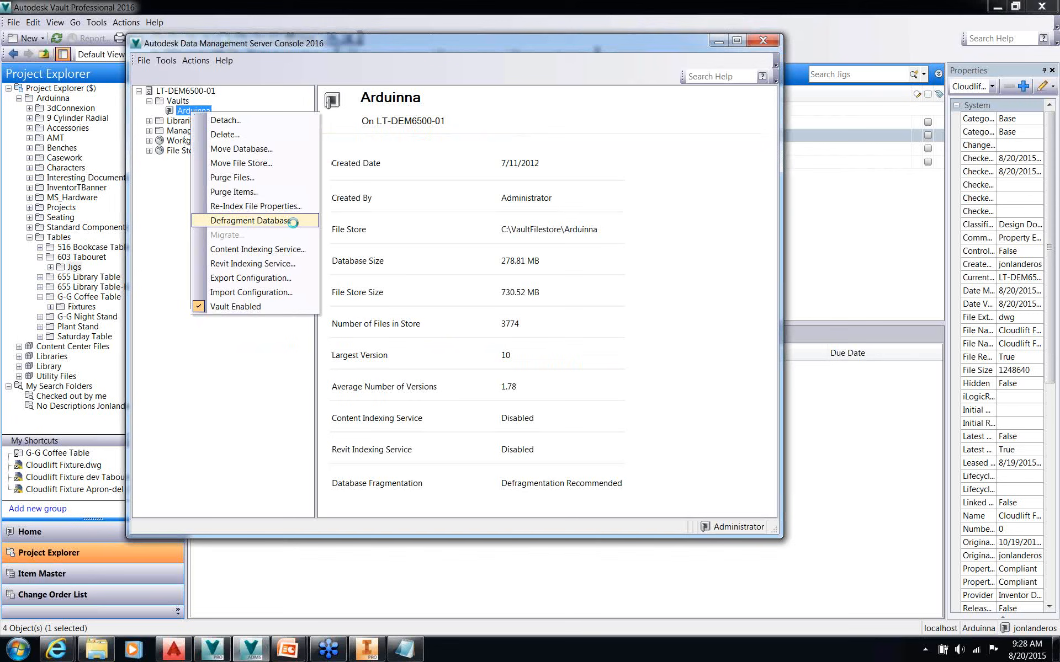
drag(329, 242, 296, 89)
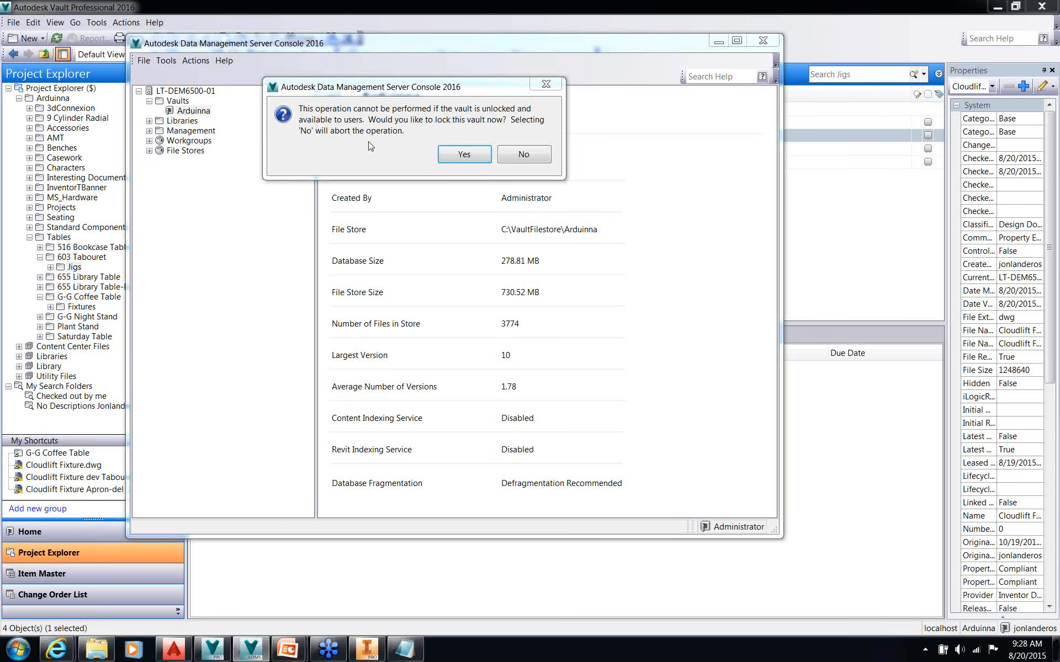
click(529, 160)
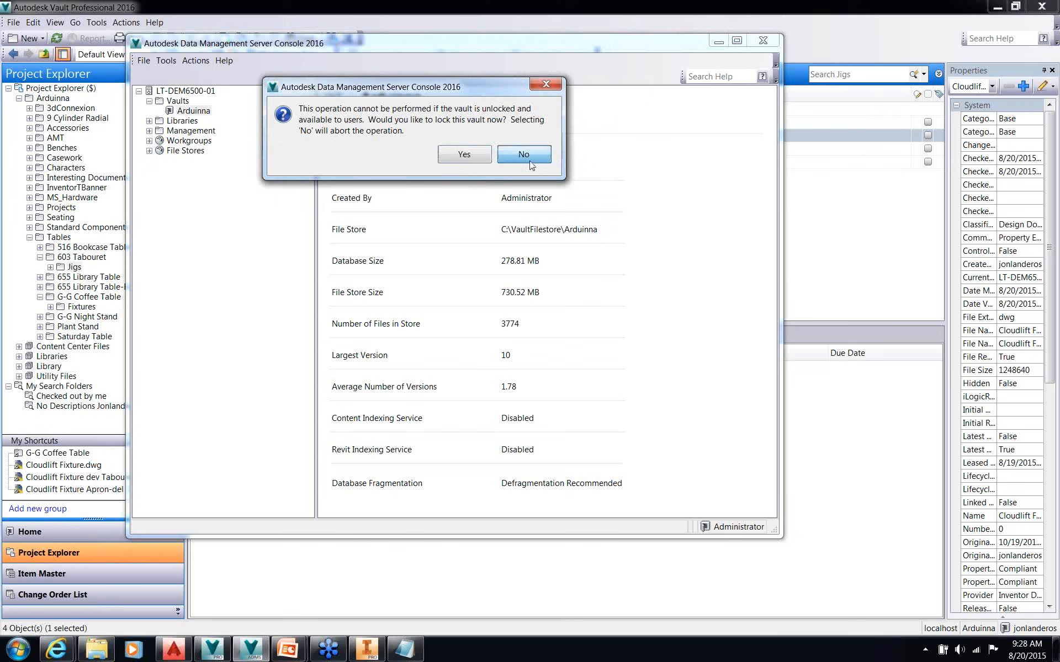
click(527, 159)
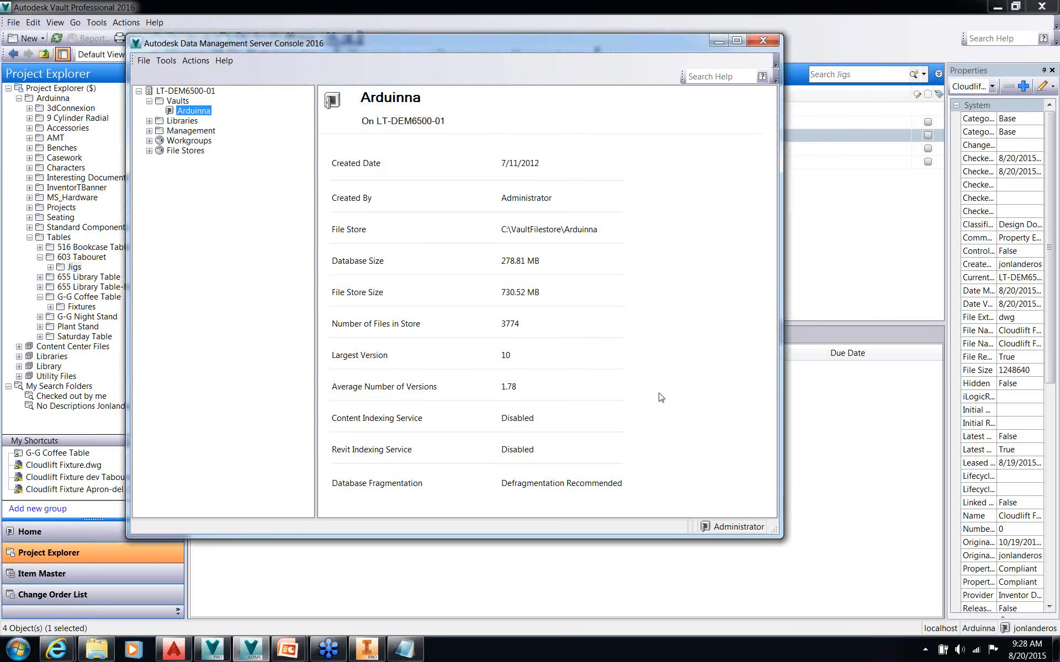
Switch to the PowerPoint slide show and advance from the Q & A slide to the Thank You slide
key(alt+Tab)
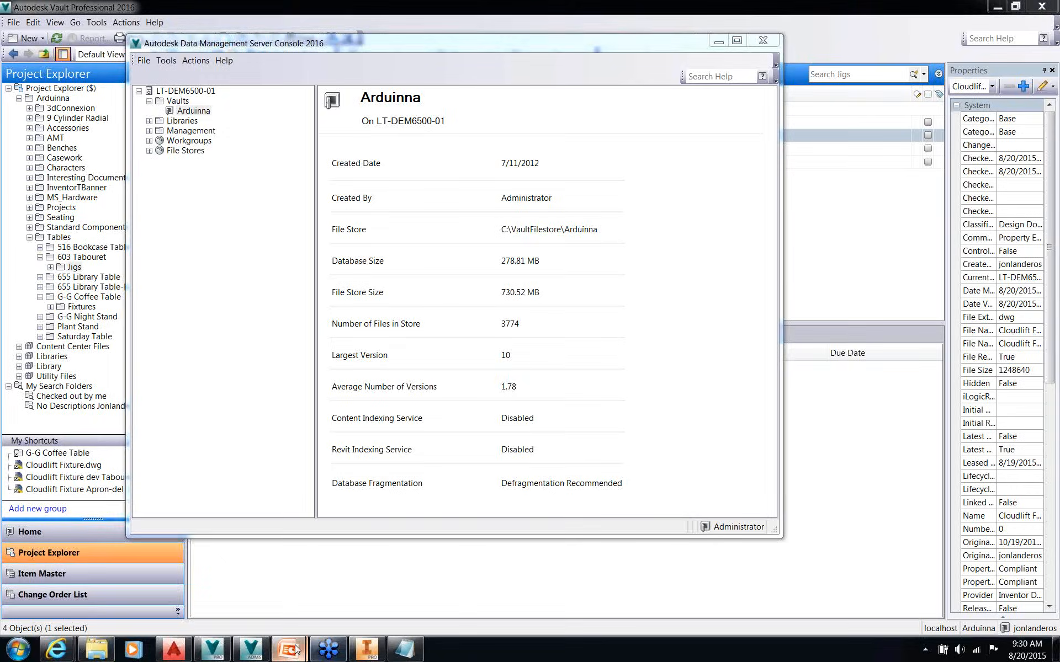
mouse_move(296, 649)
click(392, 588)
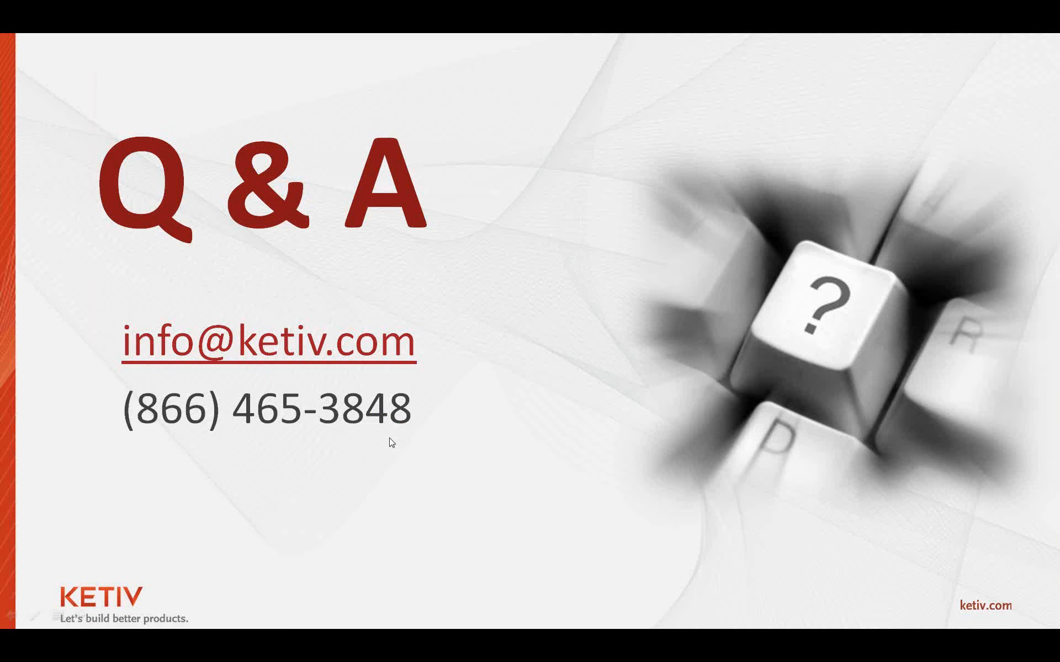
click(388, 479)
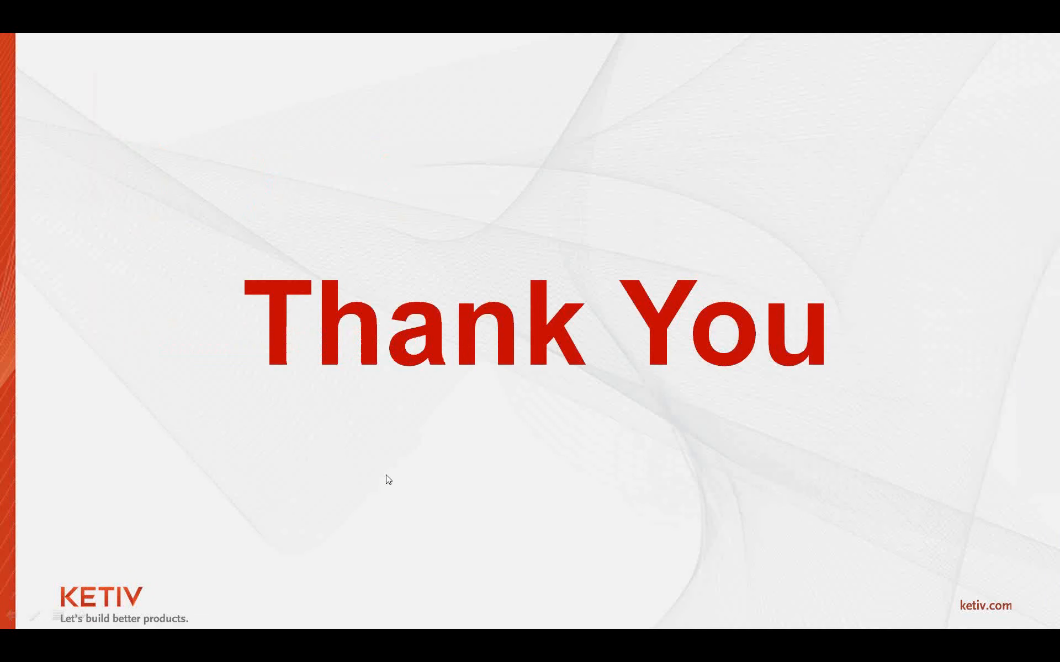